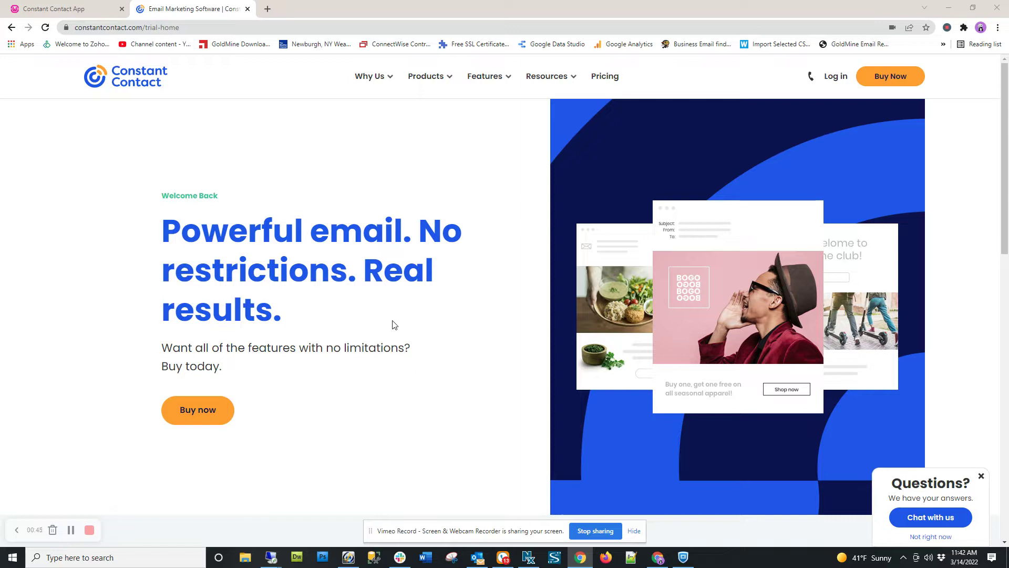
- Log in to Constant Contact and open the account's contact lists
left_click(837, 77)
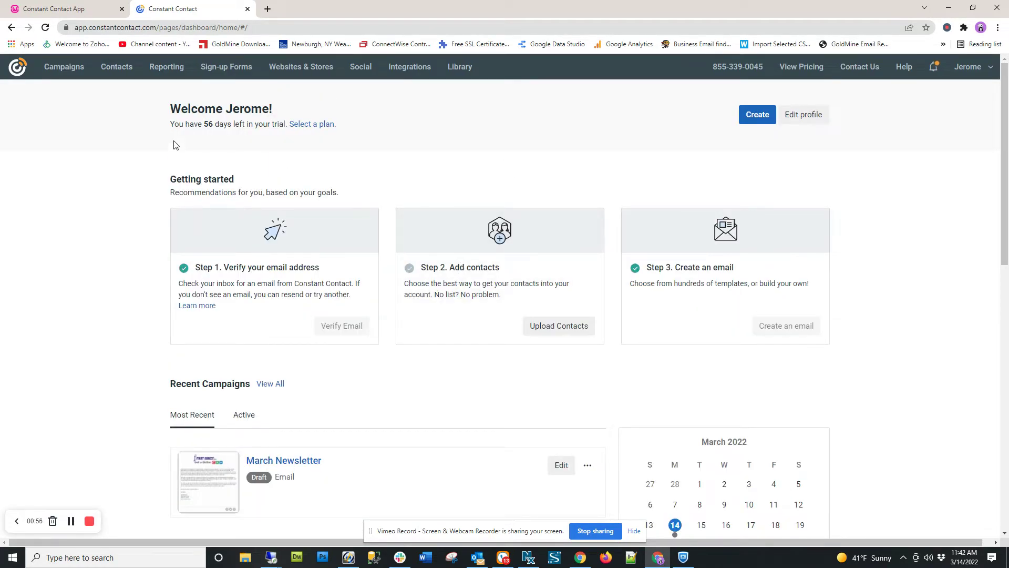
left_click(113, 73)
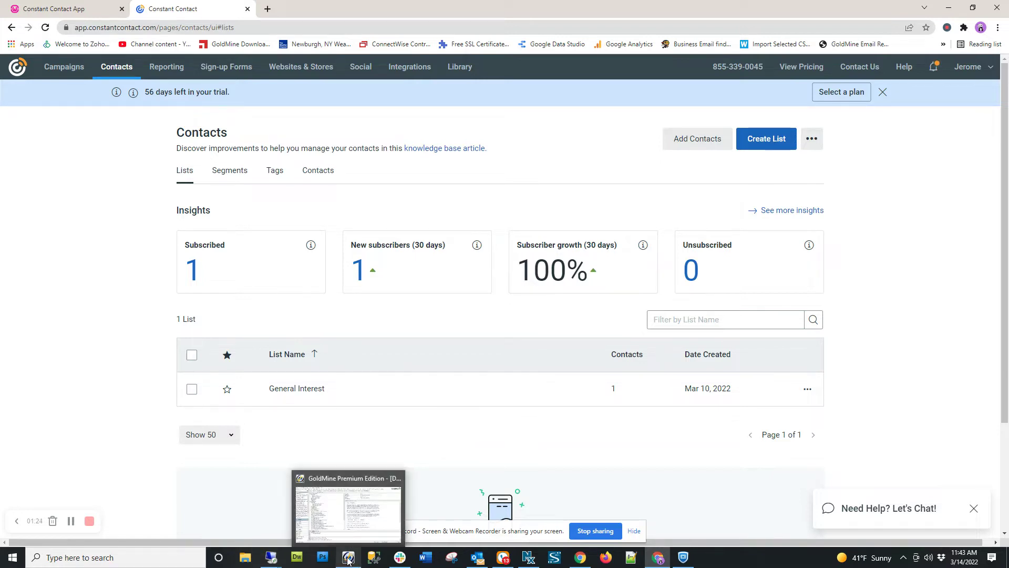
mouse_move(275, 562)
left_click(231, 512)
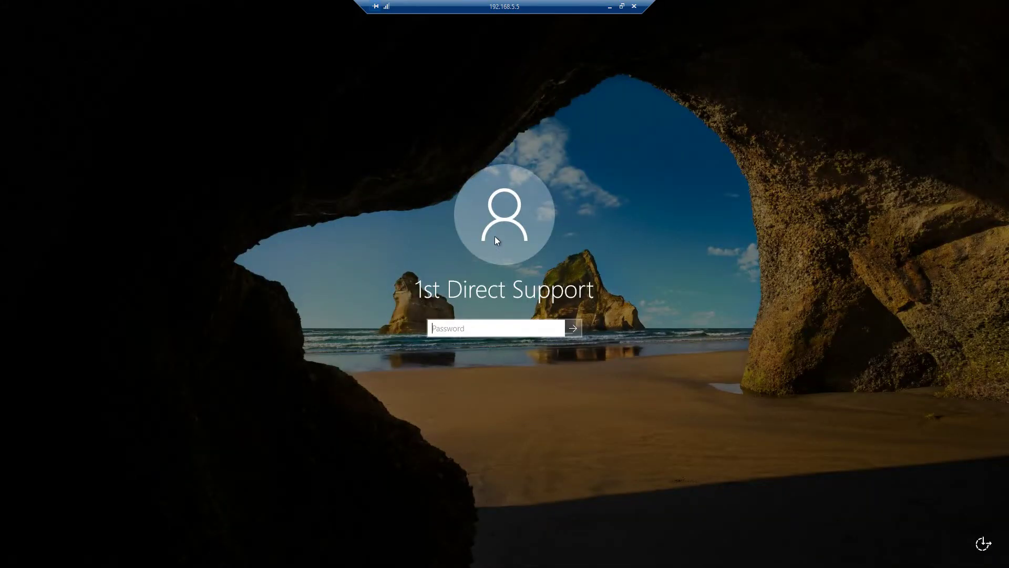
left_click(634, 7)
left_click(523, 305)
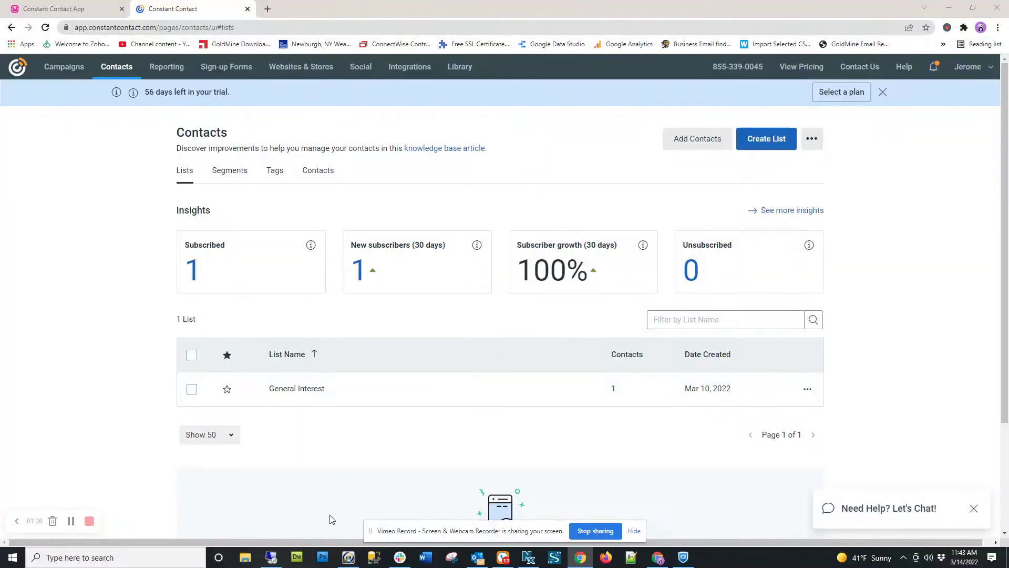
- Switch to GoldMine in the remote desktop session and view the members of the SYK group and the last customers group
left_click(272, 559)
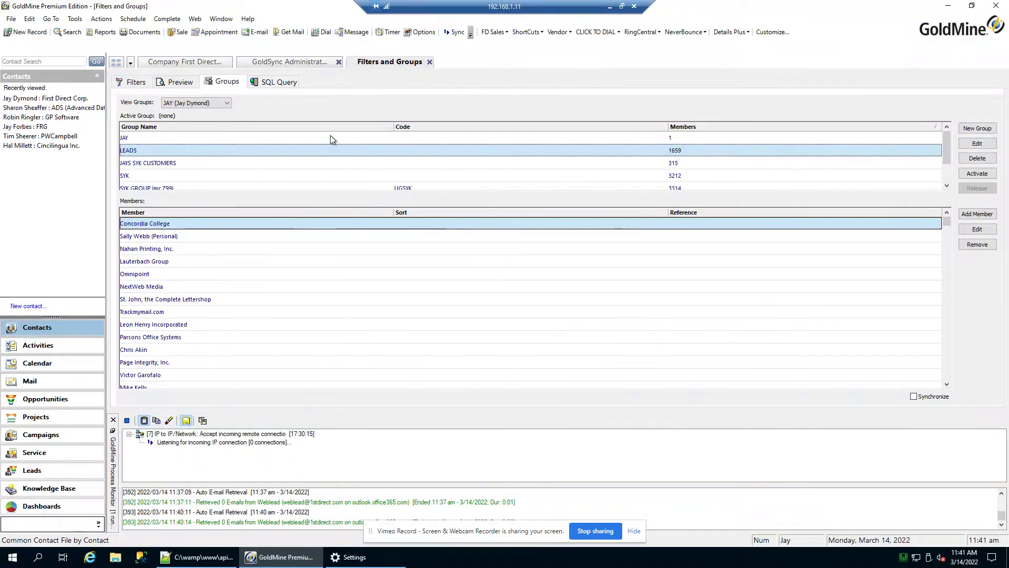
left_click(153, 175)
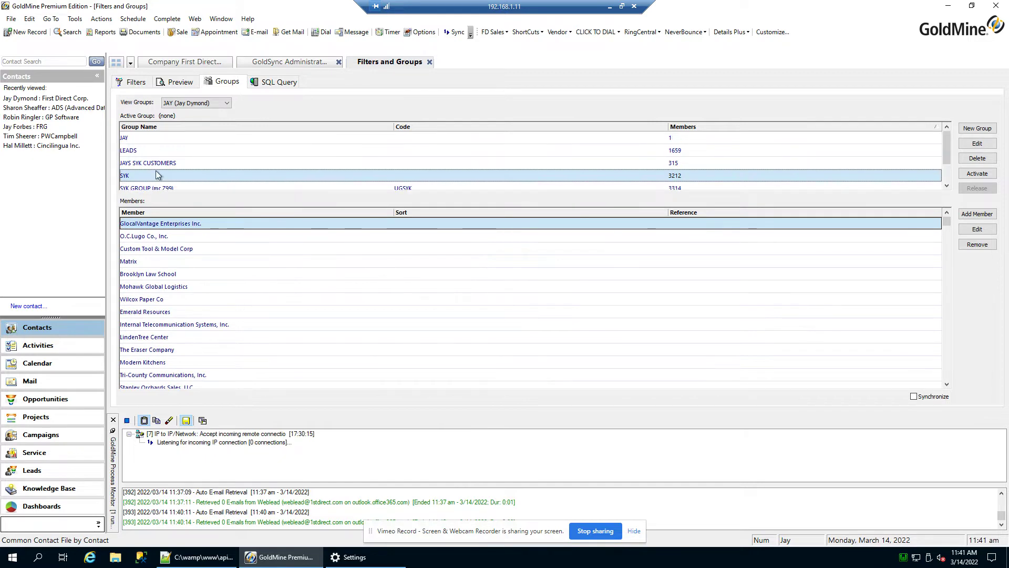
scroll(155, 171, "down", 1)
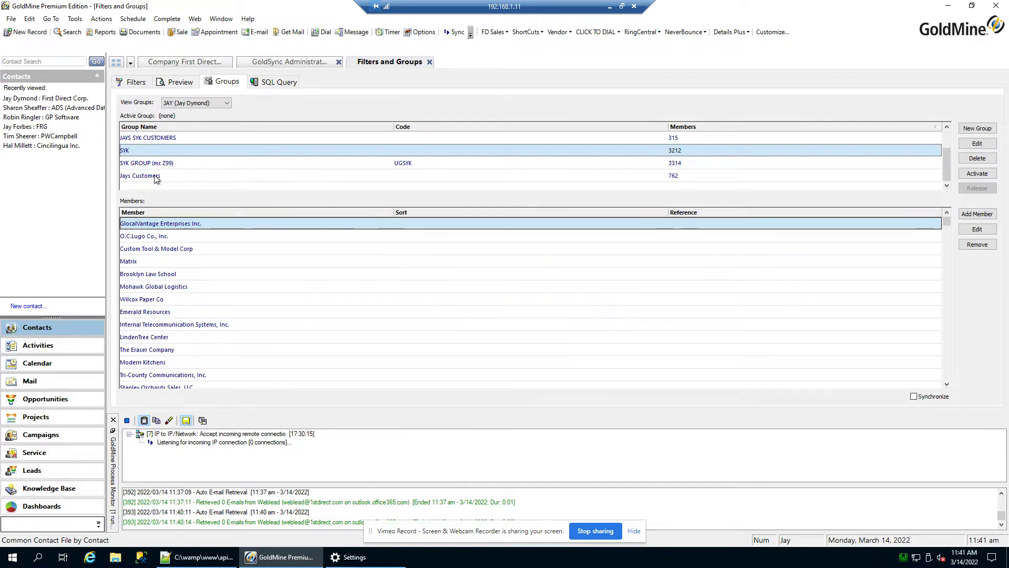
left_click(155, 175)
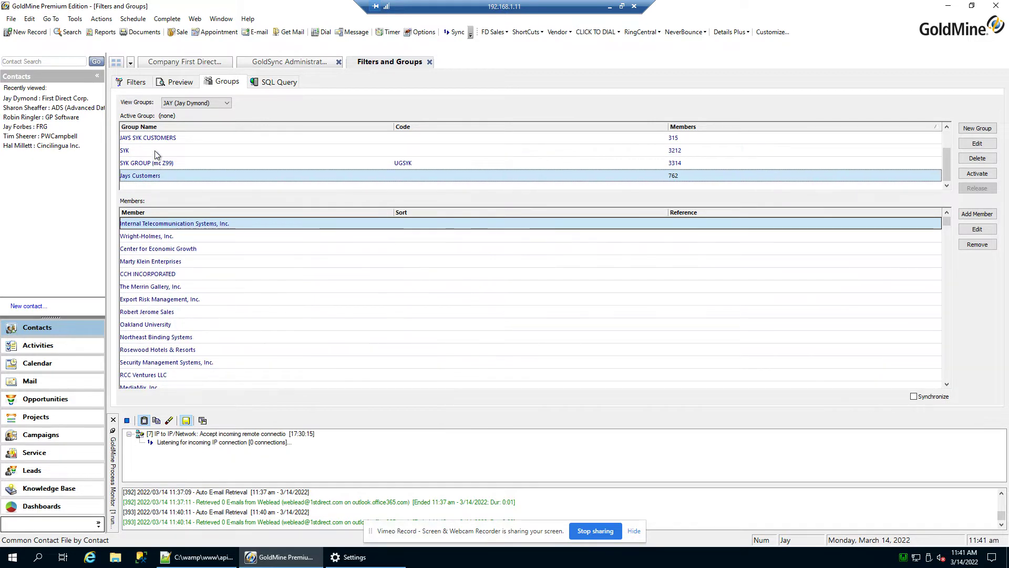
scroll(156, 152, "up", 1)
scroll(154, 150, "up", 1)
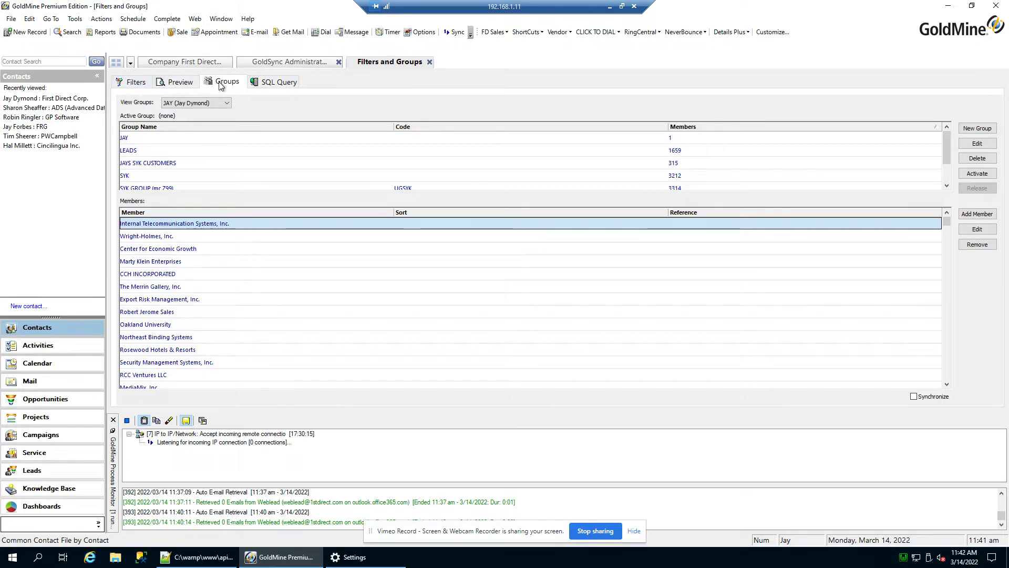
- Look over the saved GoldMine filters, and view the members of the LEADS and SYK groups
left_click(137, 82)
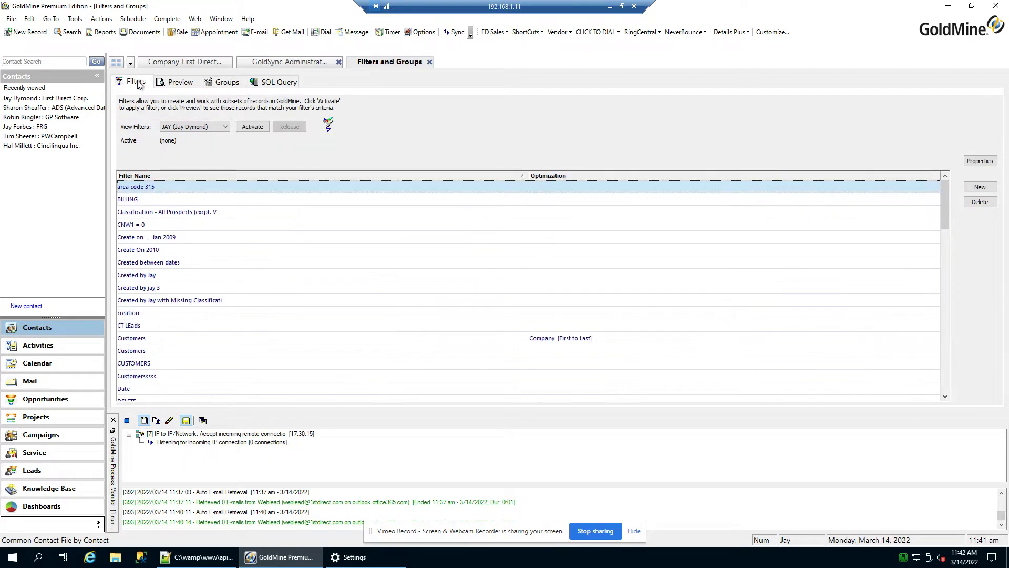
left_click(230, 84)
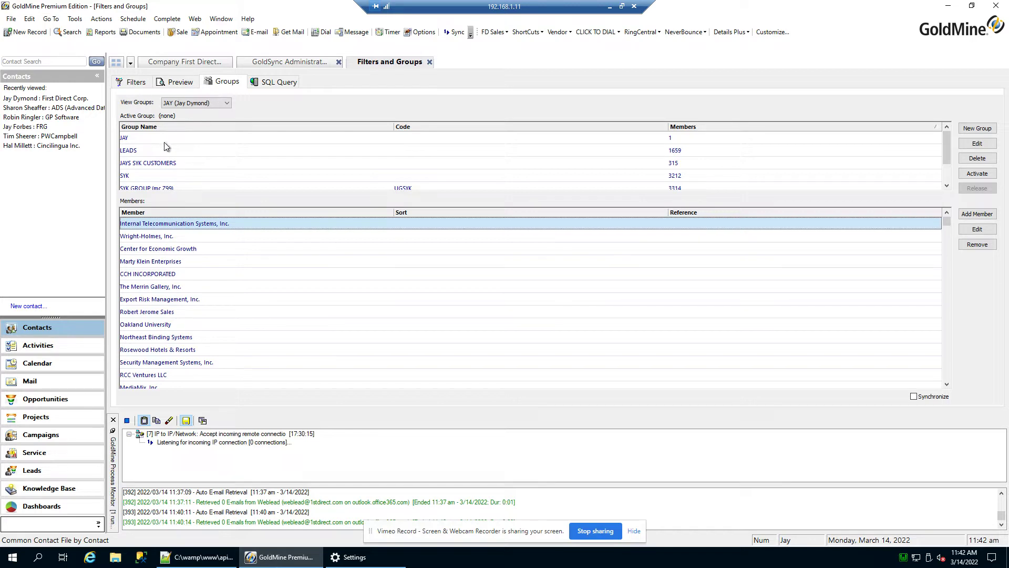
left_click(143, 150)
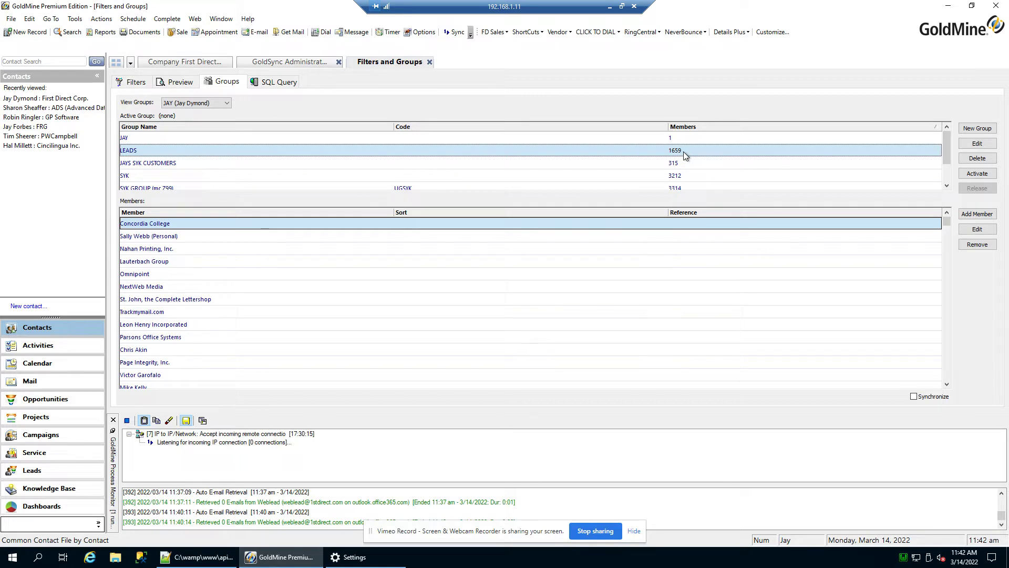
left_click(129, 173)
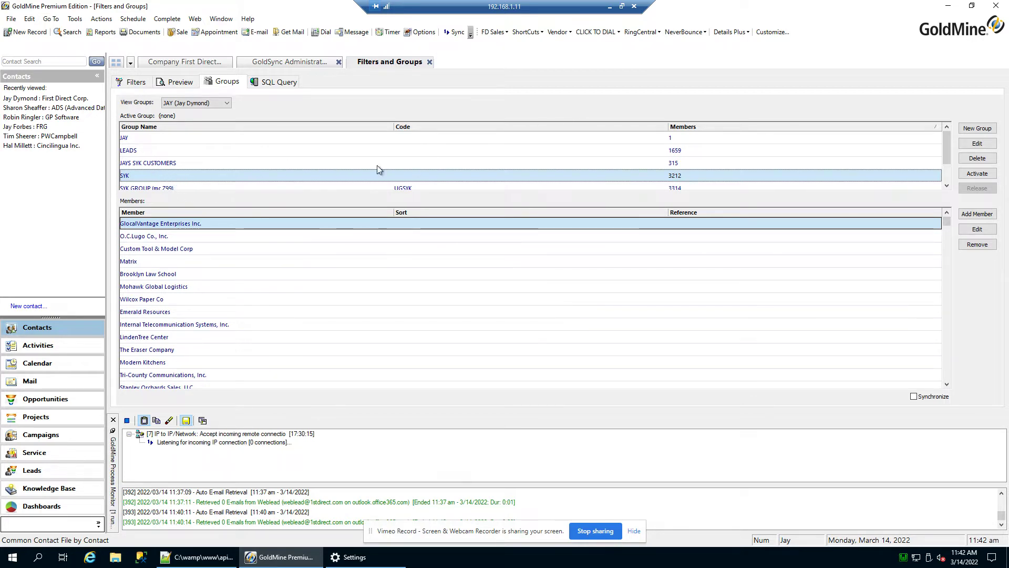
- Switch to the Constant Contact App in the browser, log in, and open the page for subscribing GoldMine contacts to email lists
left_click(610, 7)
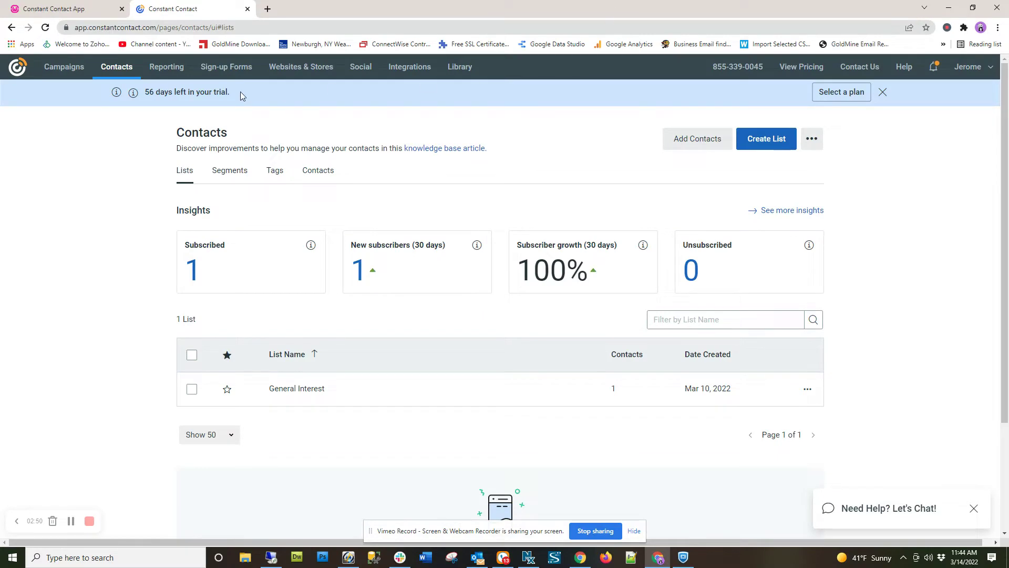
left_click(56, 10)
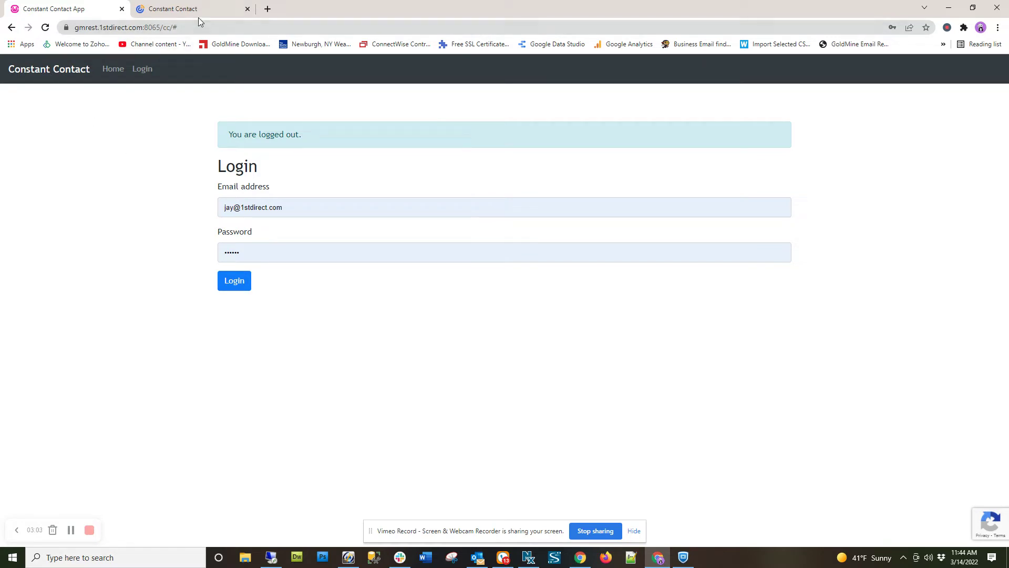
left_click(238, 283)
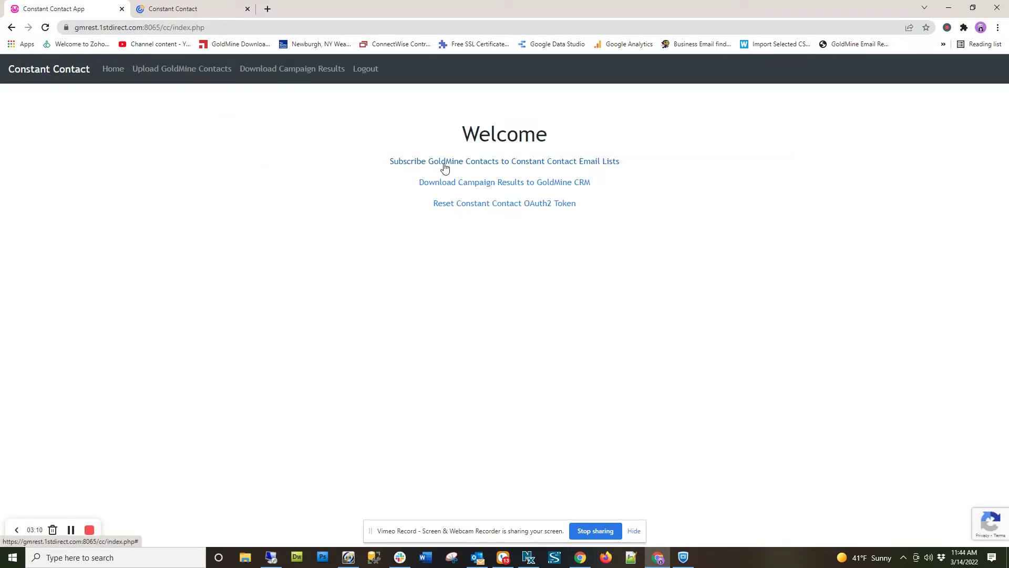
left_click(514, 166)
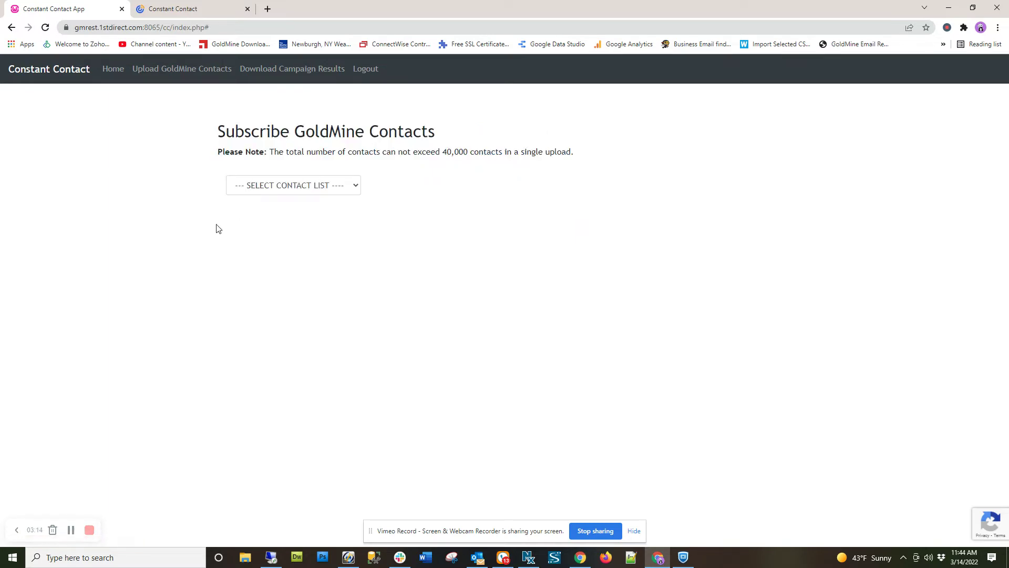
- Choose General Interest as the target contact list and compare it with the lists in Constant Contact
left_click(284, 191)
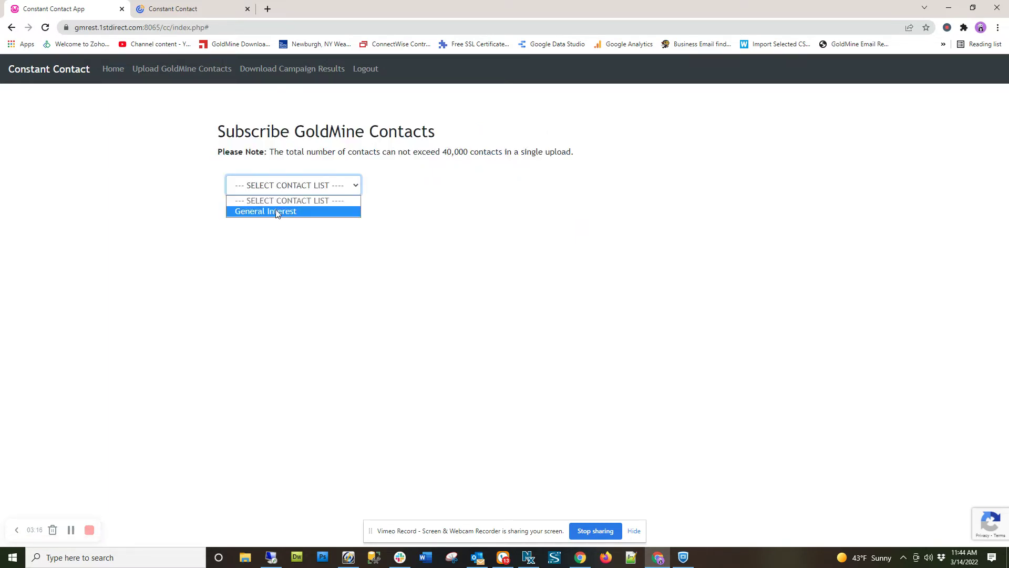
left_click(276, 212)
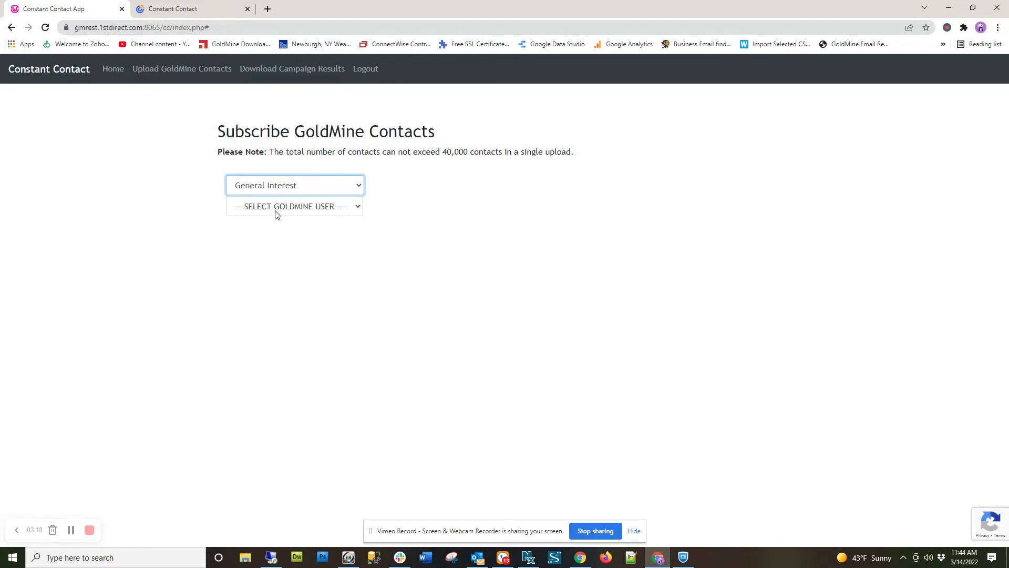
left_click(166, 10)
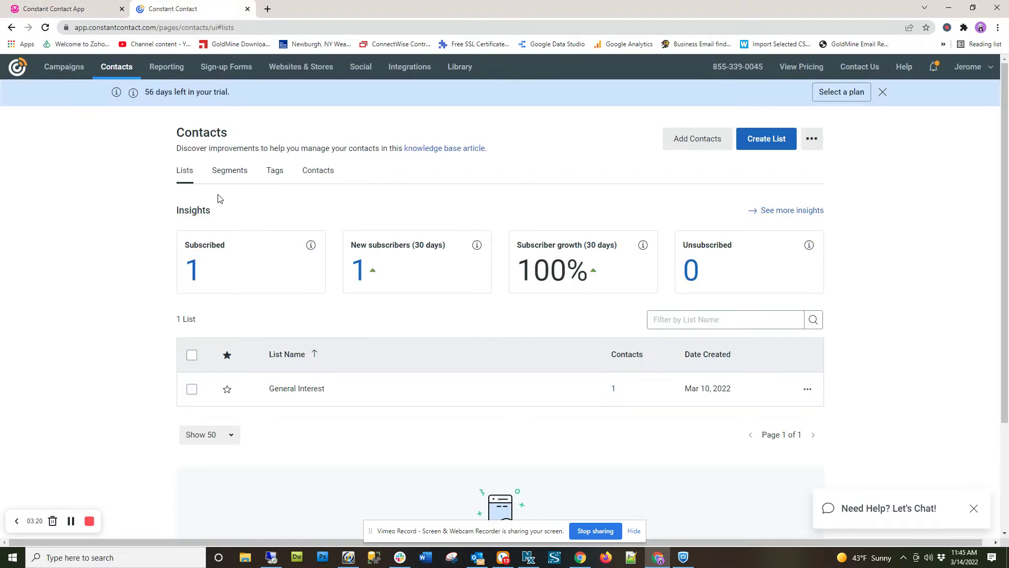
left_click(81, 13)
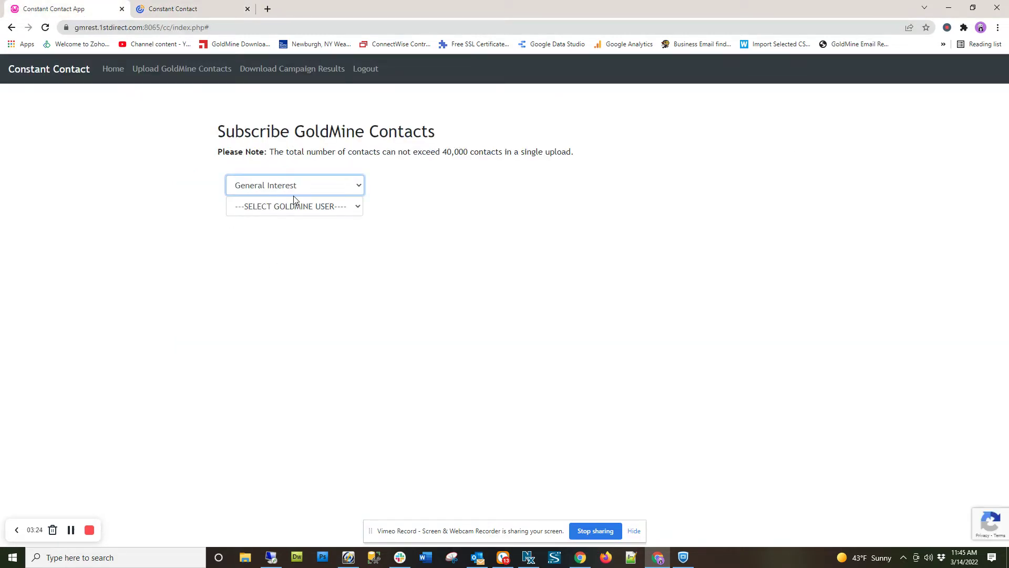
- Create a contact list named Newsletter in Constant Contact and return to the lists overview
left_click(173, 9)
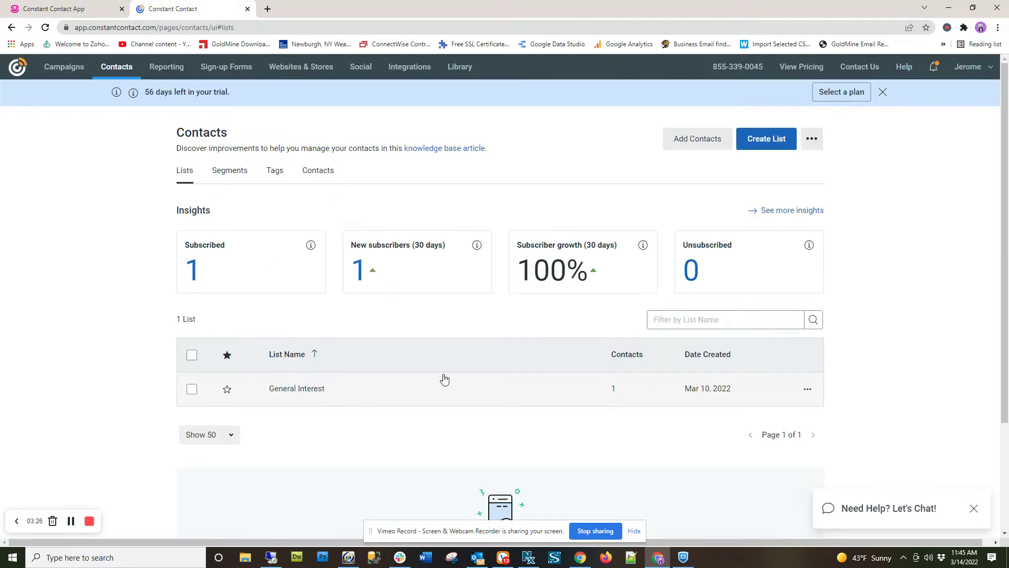
left_click(766, 139)
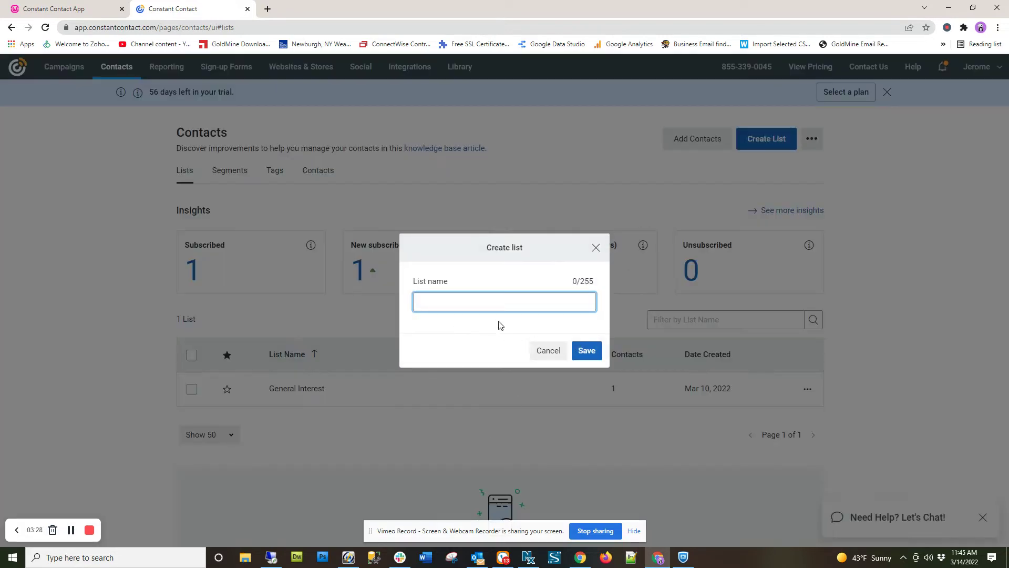
type("Newsle")
type("tter")
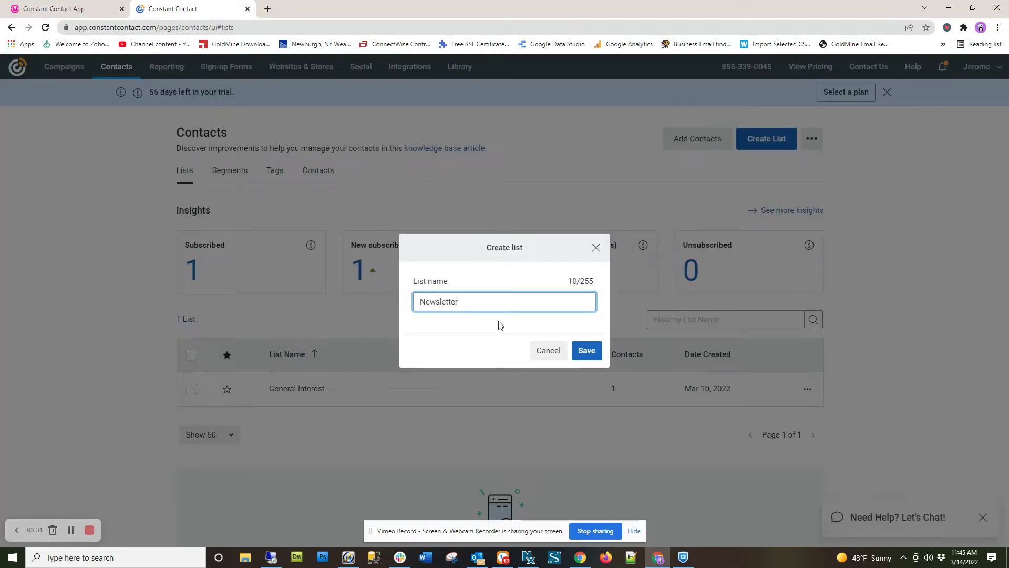
left_click(589, 349)
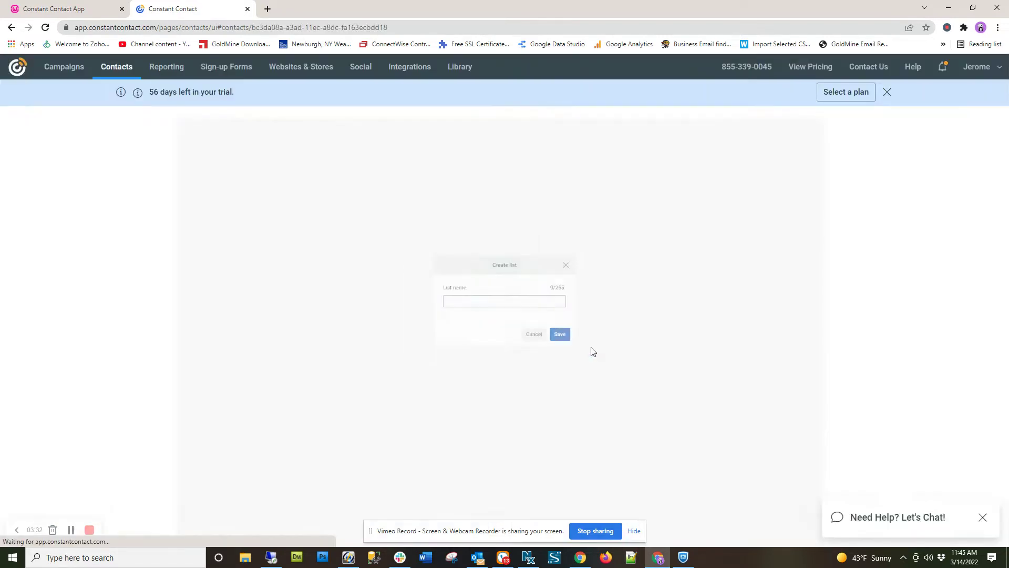
left_click(114, 66)
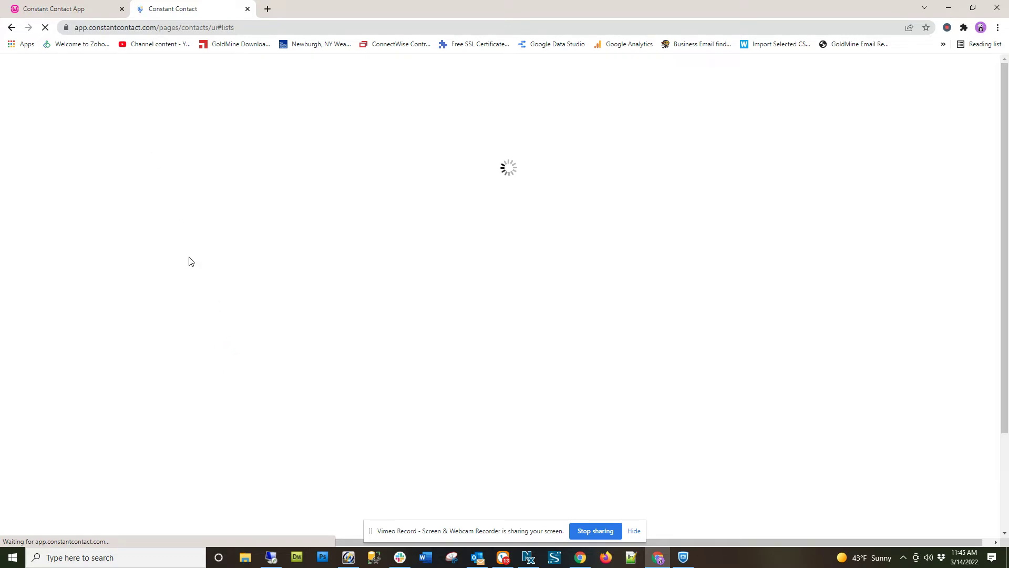
- Reload the GoldMine contact upload page in the Constant Contact App and choose Newsletter as the target contact list
left_click(79, 8)
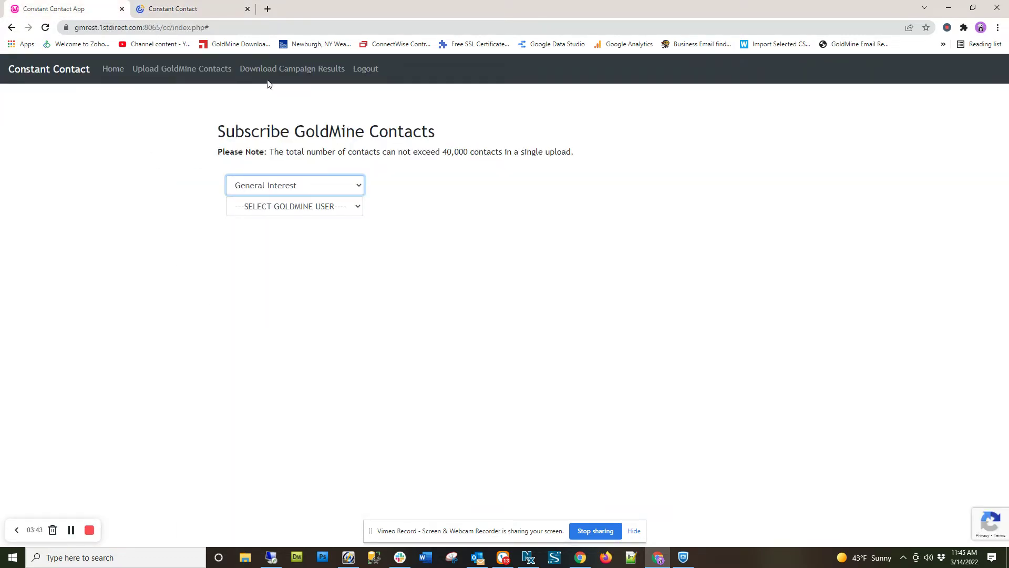
left_click(184, 69)
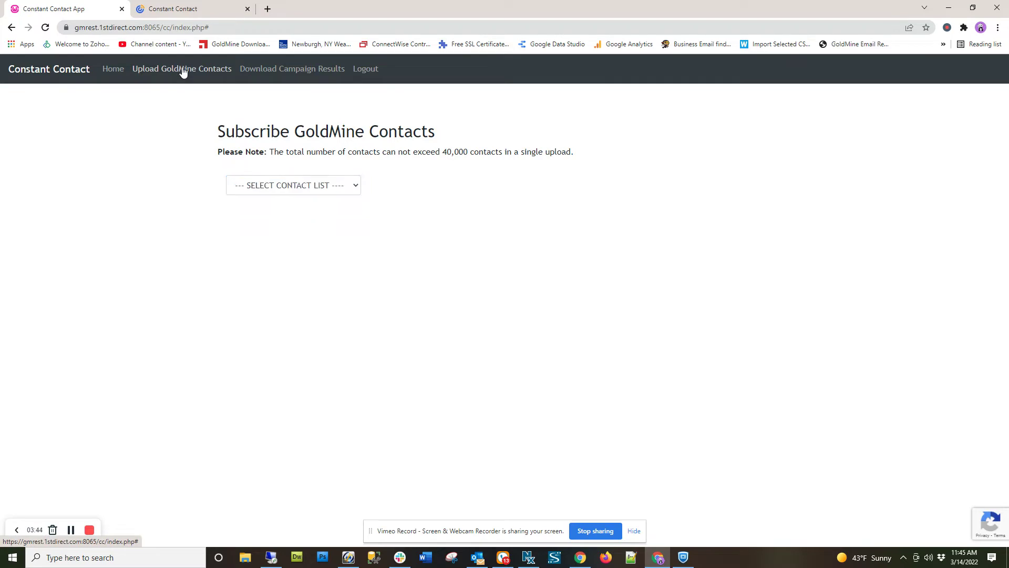
left_click(288, 195)
right_click(296, 163)
left_click(338, 195)
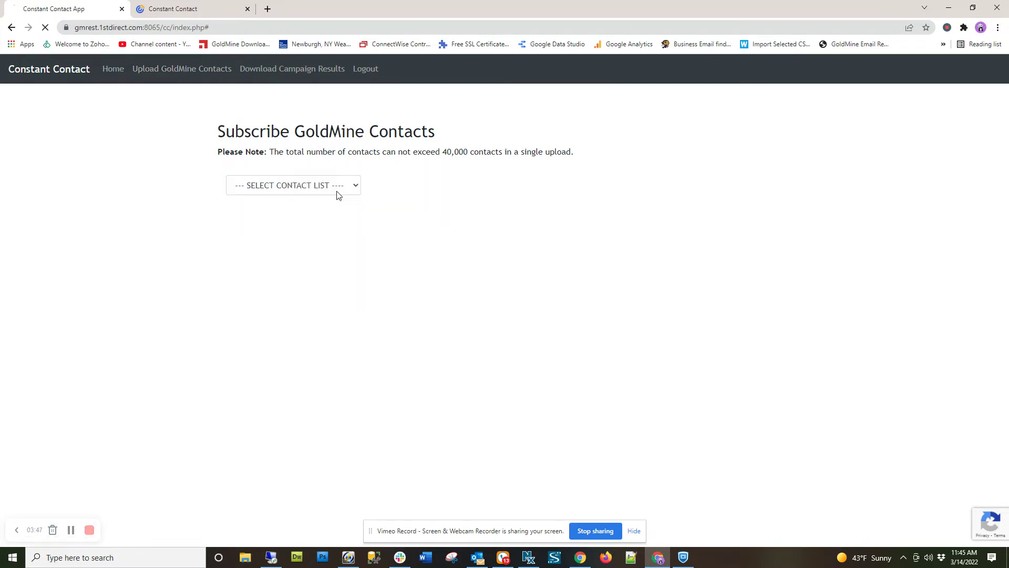
left_click(418, 164)
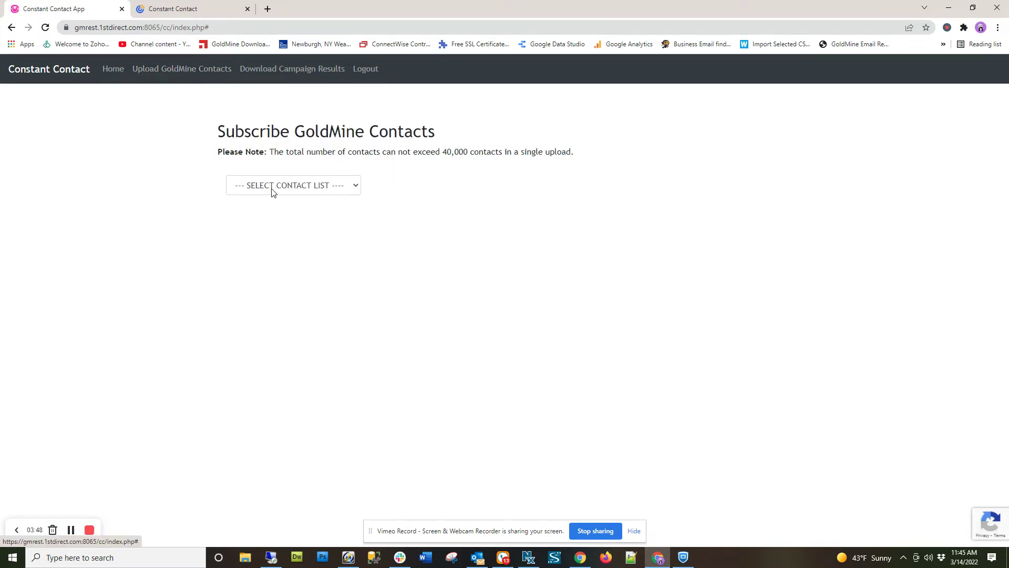
left_click(273, 192)
left_click(261, 226)
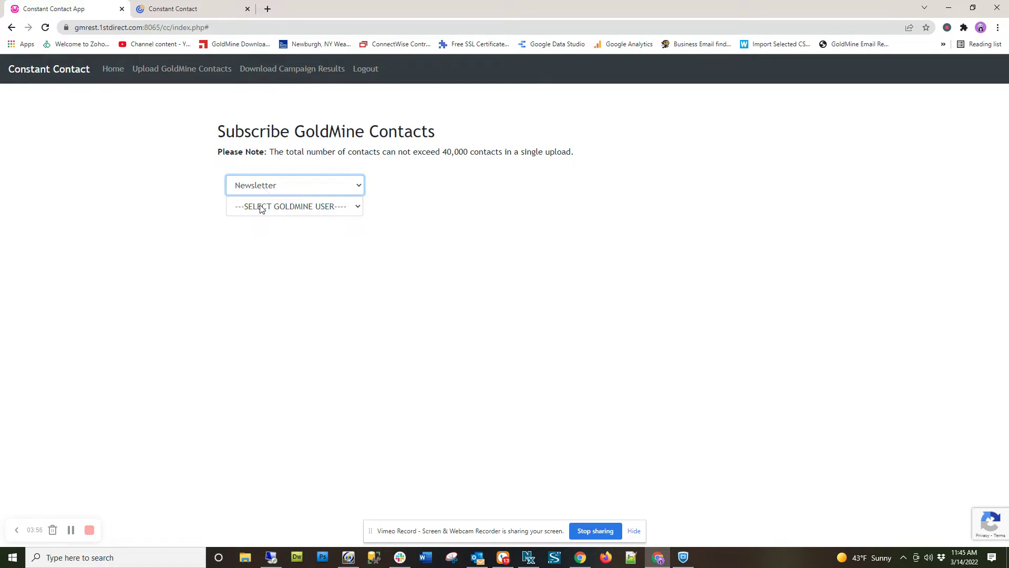
- Select the GoldMine user who owns the LEADS and SYK groups as the source of the upload
left_click(261, 207)
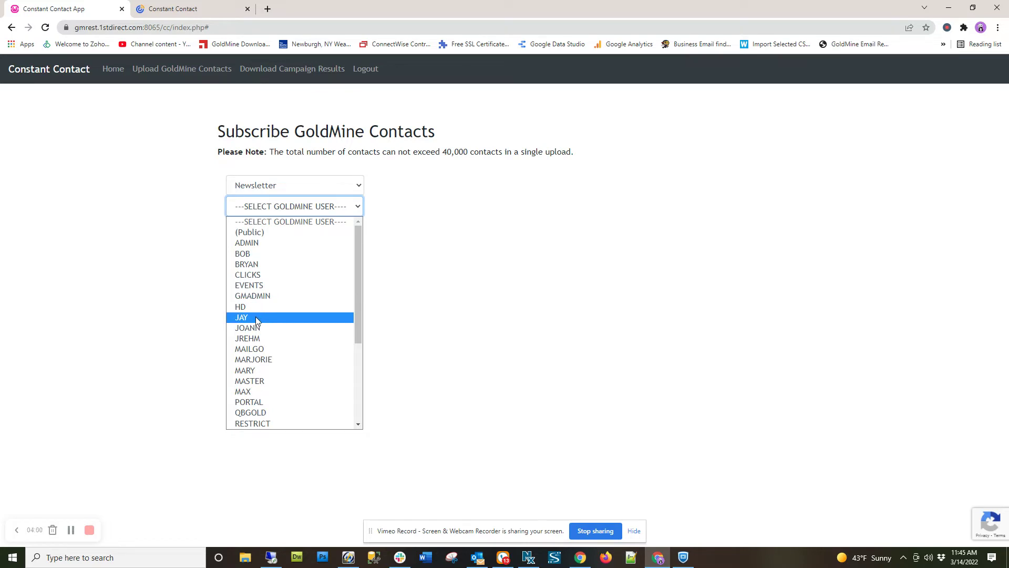
scroll(255, 316, "down", 5)
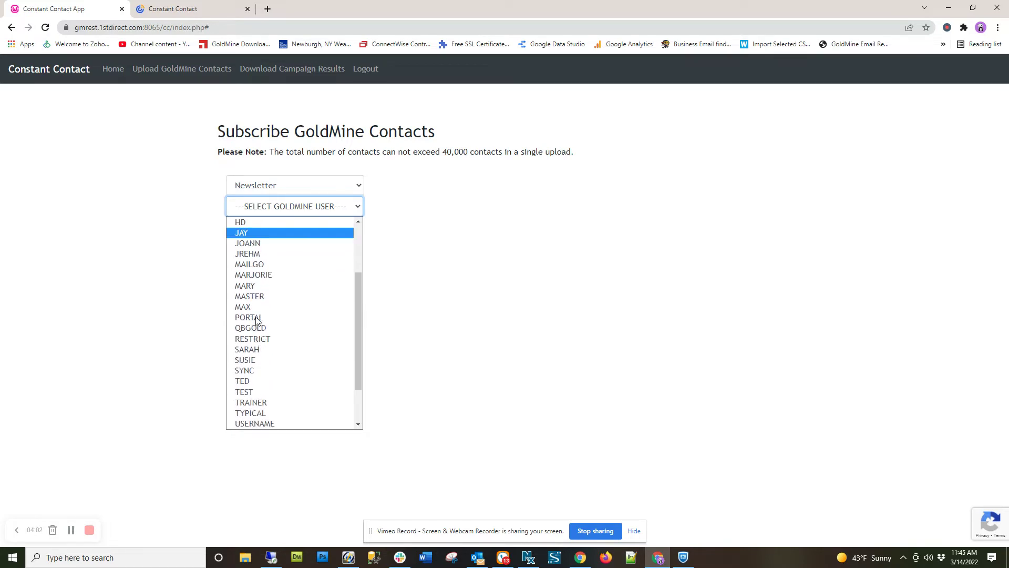
scroll(255, 310, "up", 5)
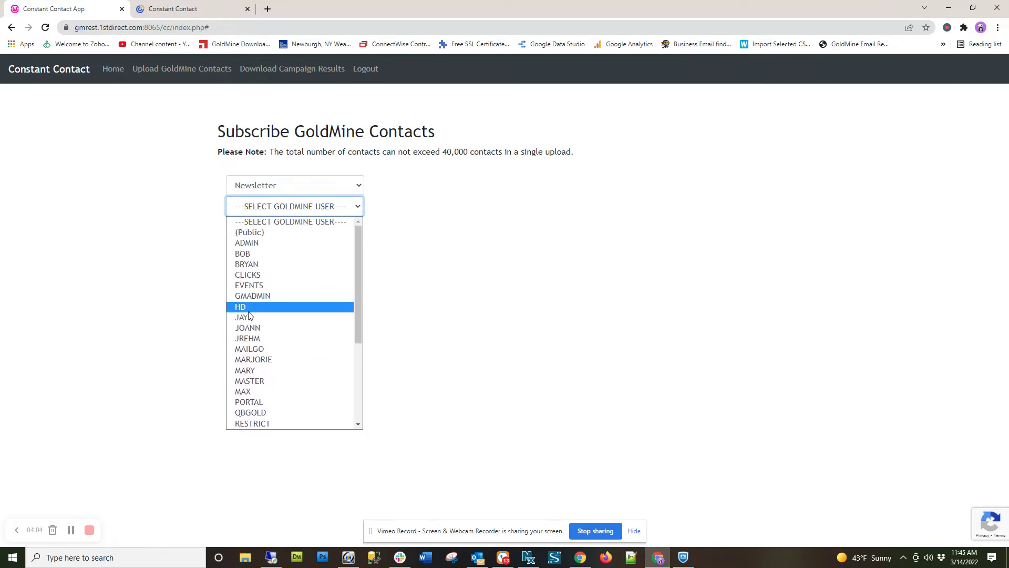
left_click(248, 317)
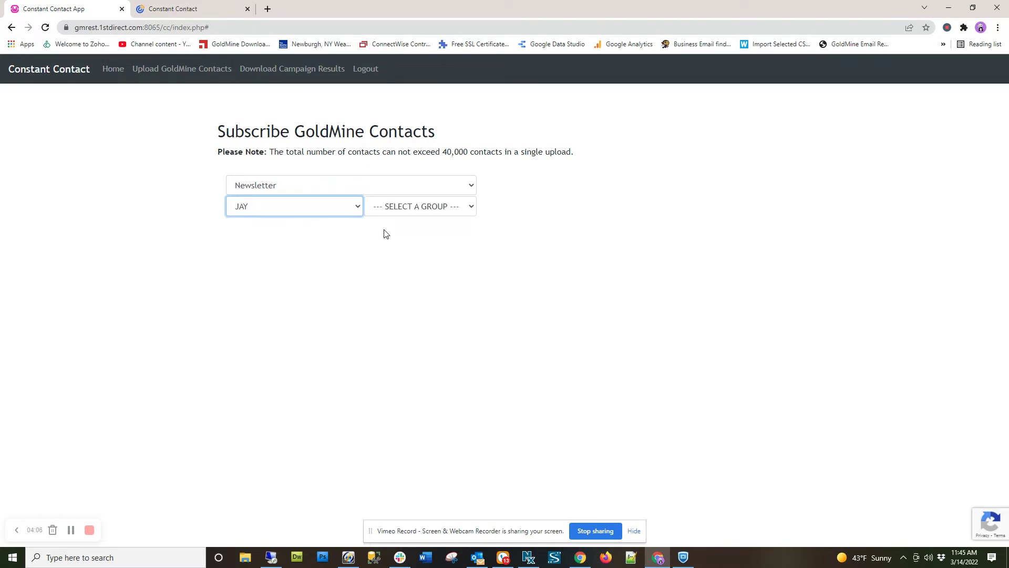
- Choose the group bearing the selected user's own name as the contact group to upload
left_click(416, 209)
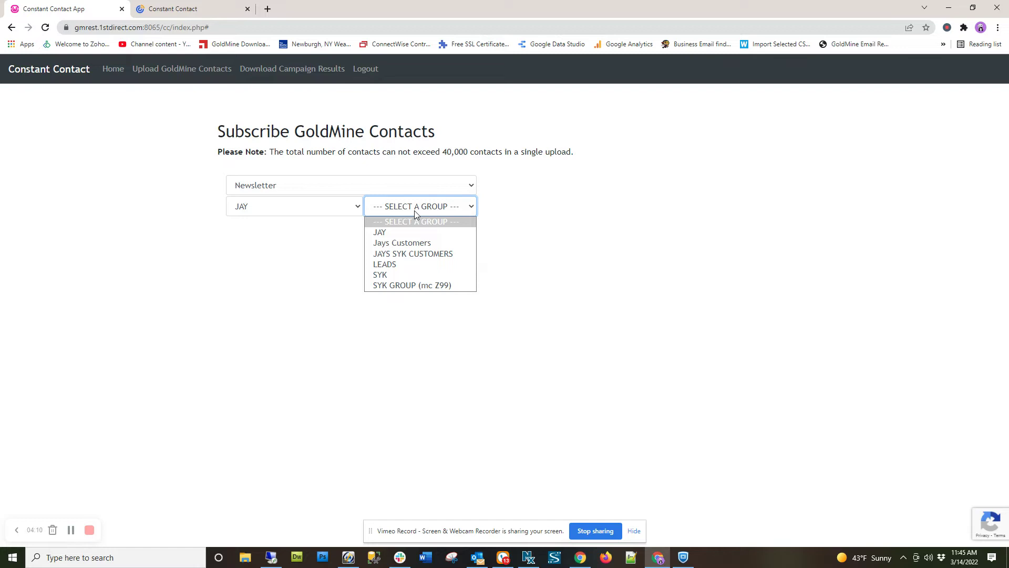
left_click(392, 231)
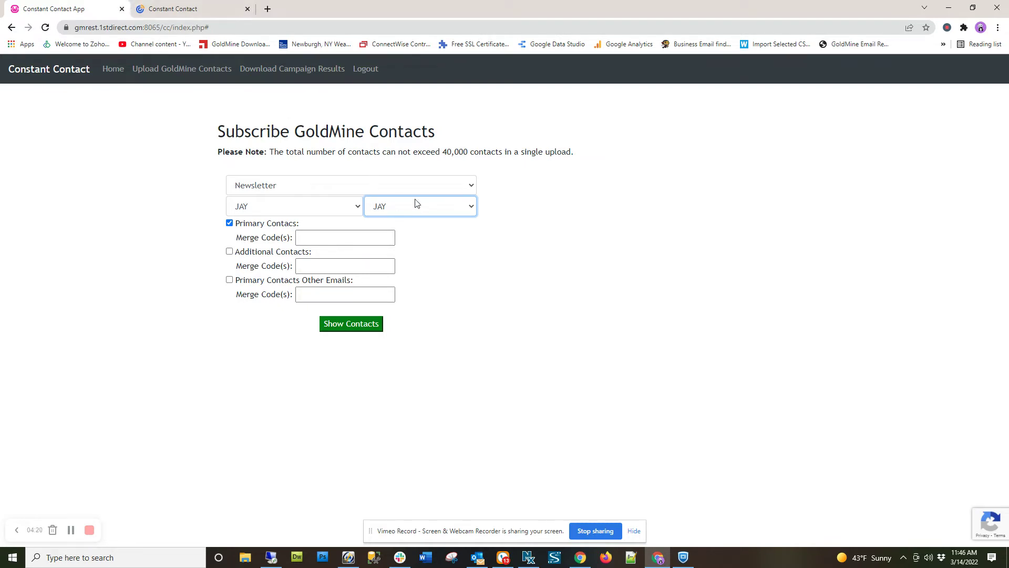
- Switch to GoldMine, examine all e-mail addresses stored on the First Direct Corp. contact record, and return to the Constant Contact App
left_click(271, 558)
left_click(661, 139)
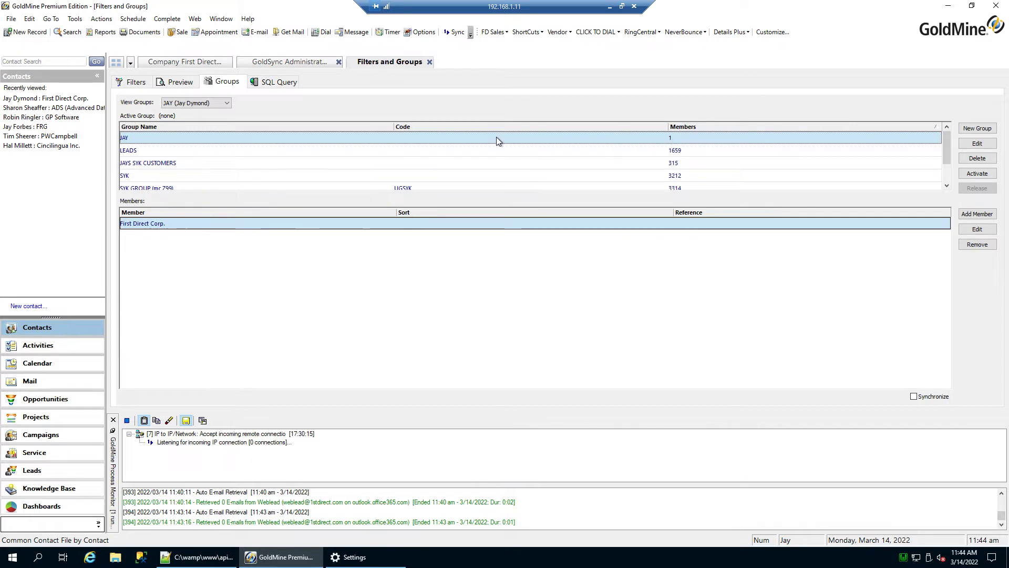
left_click(189, 63)
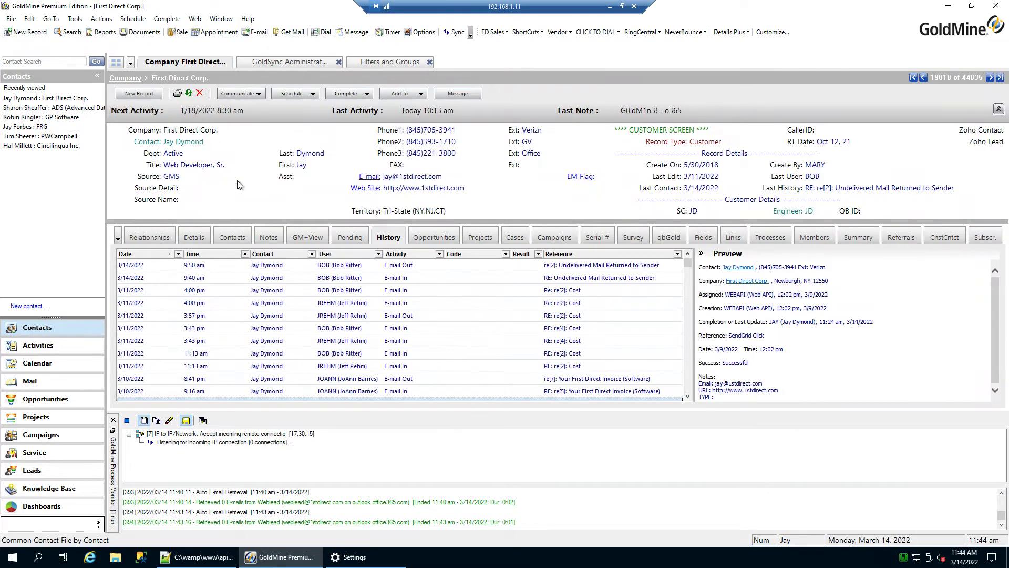
double_click(395, 179)
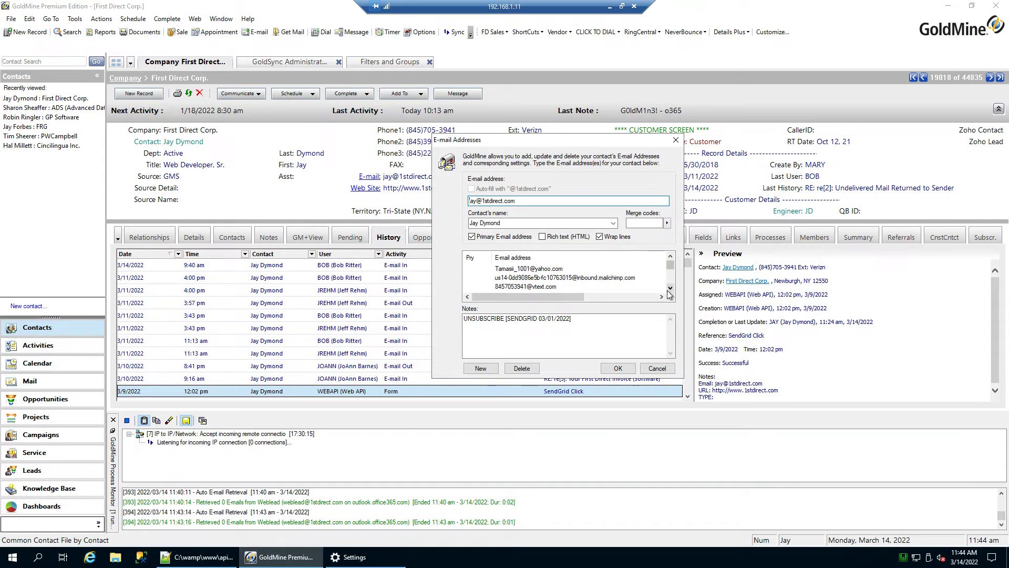
scroll(670, 291, "down", 5)
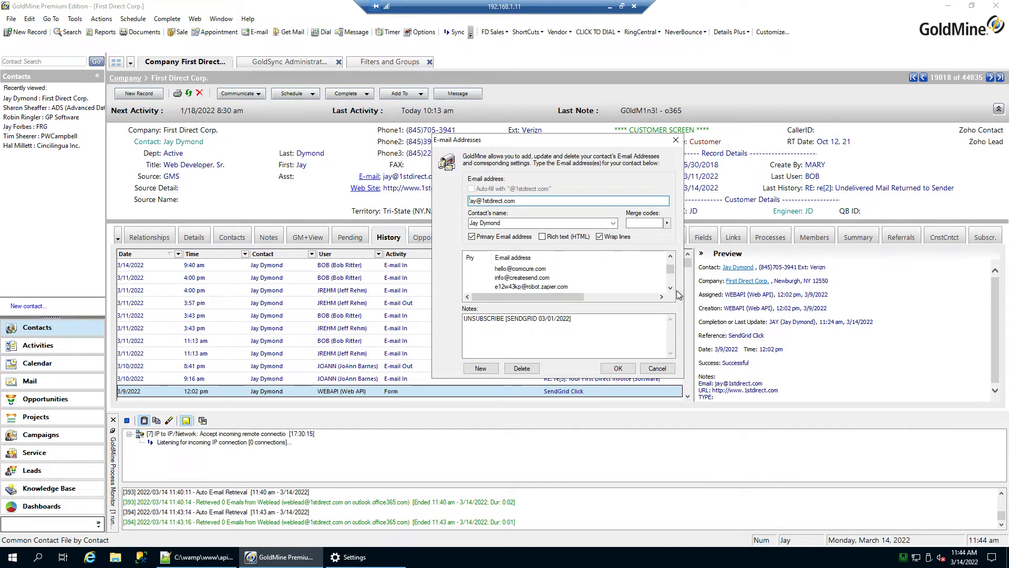
scroll(528, 275, "down", 5)
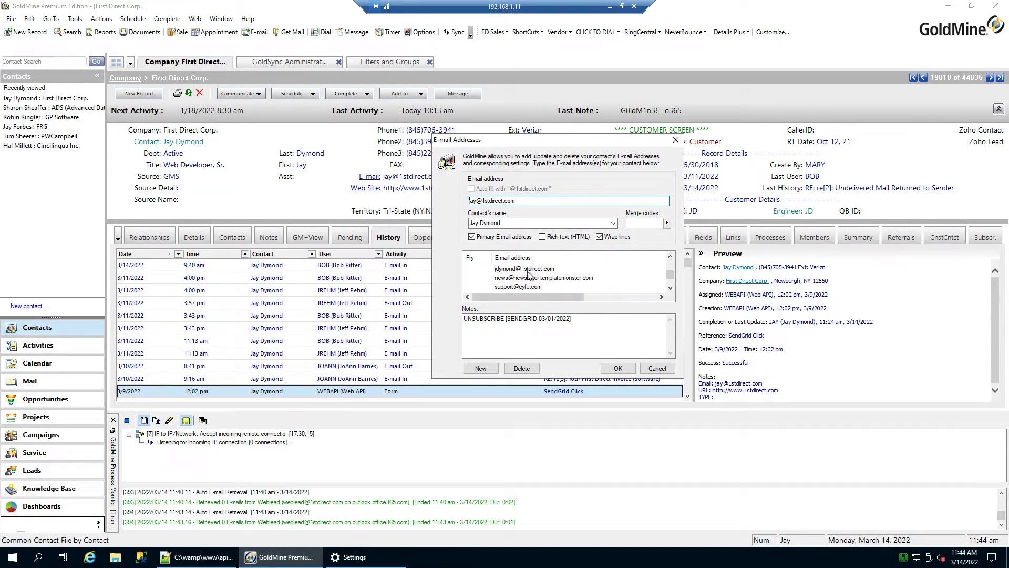
left_click(657, 368)
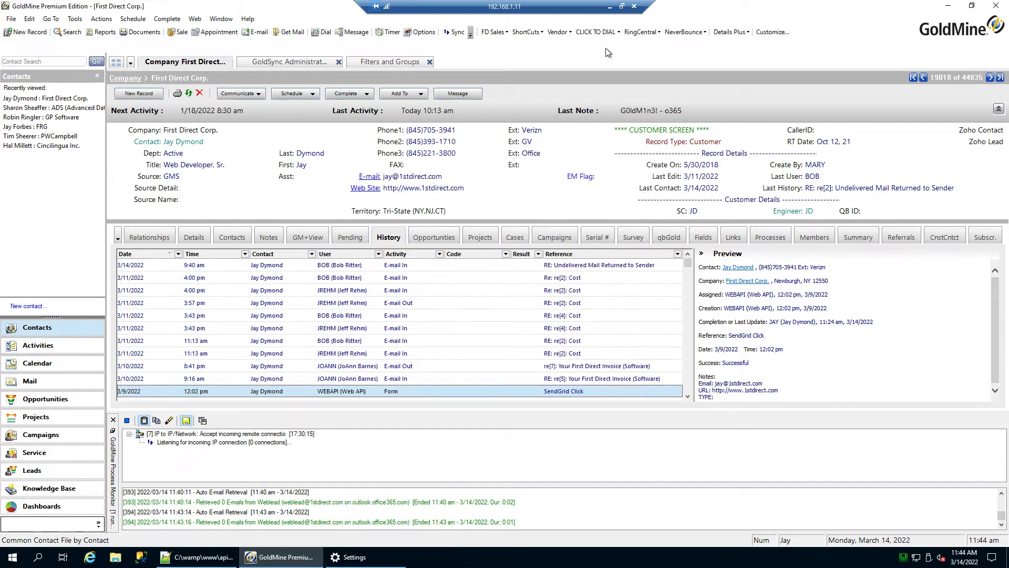
left_click(610, 7)
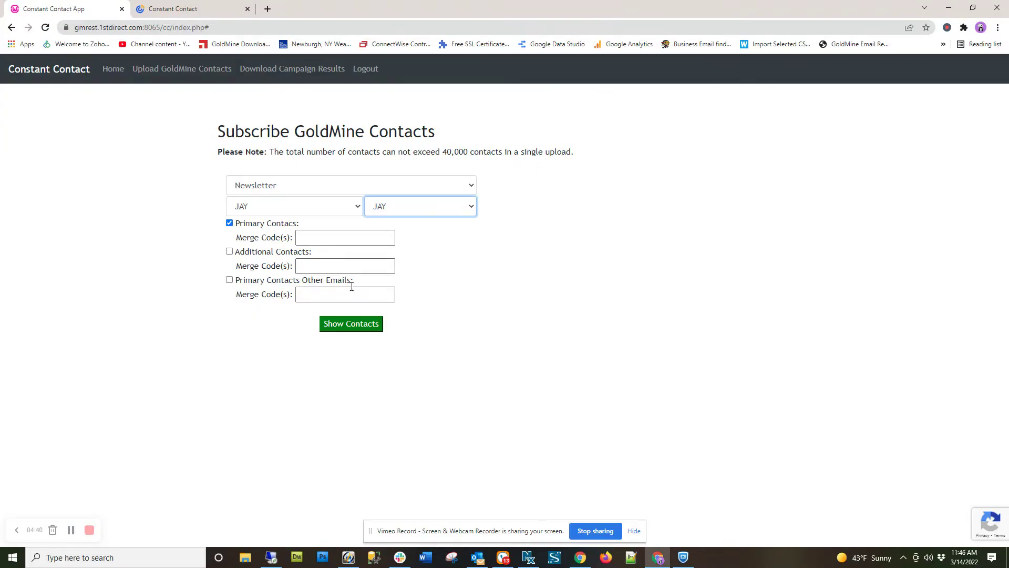
- List the group's primary contacts, and extend the list with Additional Contacts and Primary Contacts Other Emails
left_click(352, 326)
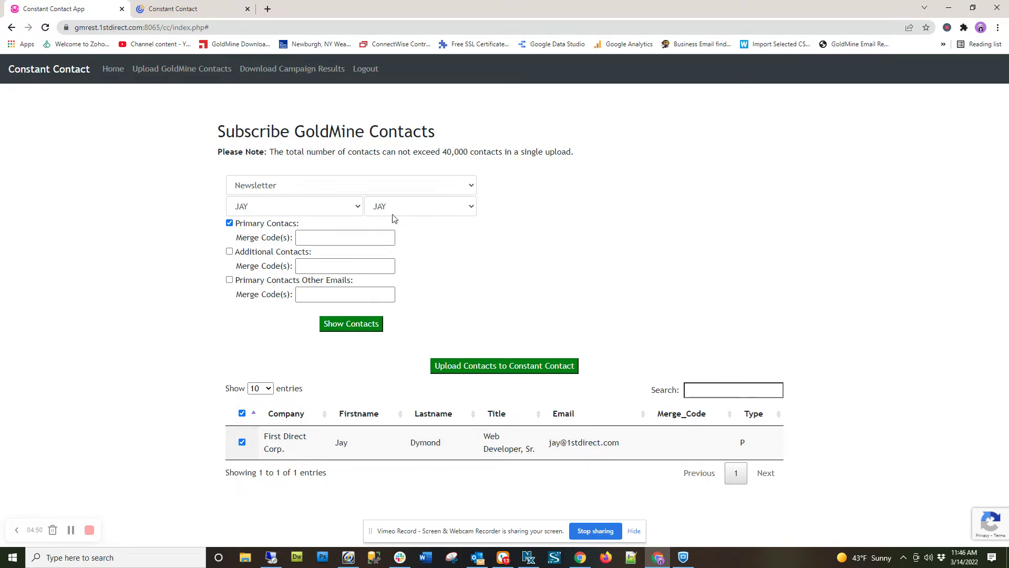
left_click(229, 252)
left_click(347, 324)
scroll(696, 291, "down", 1)
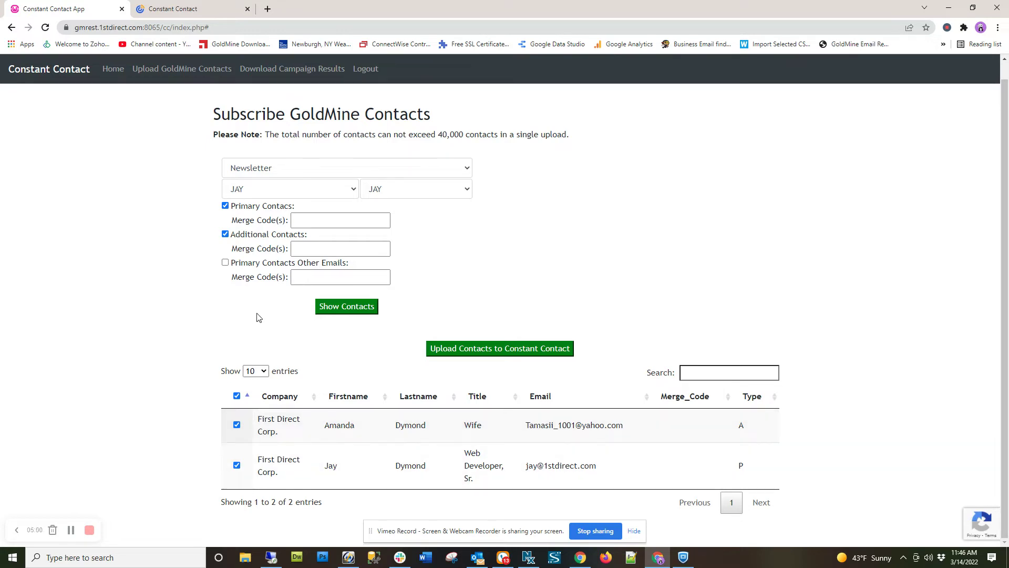
left_click(225, 263)
left_click(333, 308)
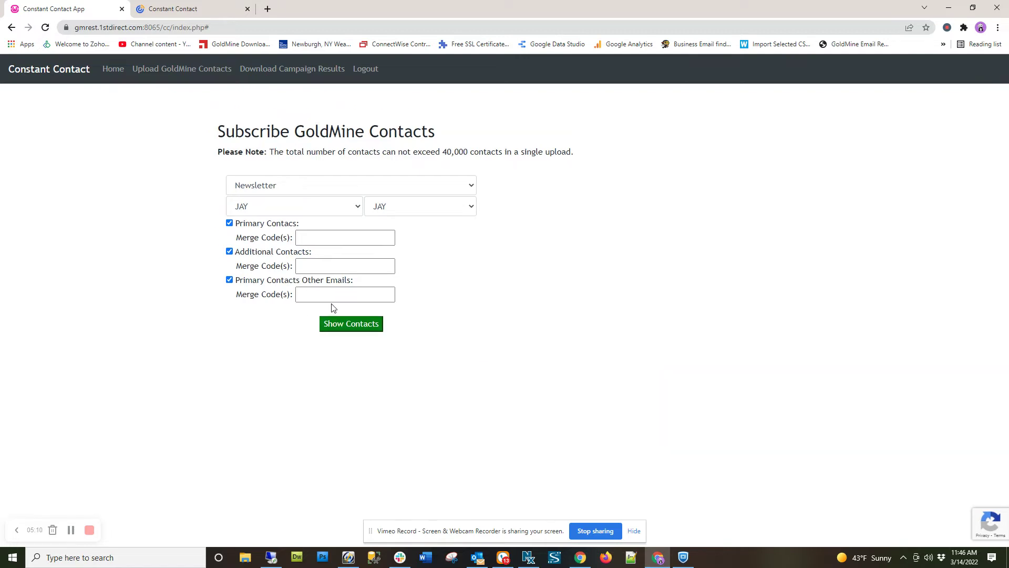
- Page through the listed contacts to the last page and check the contact type of each entry
scroll(524, 317, "down", 7)
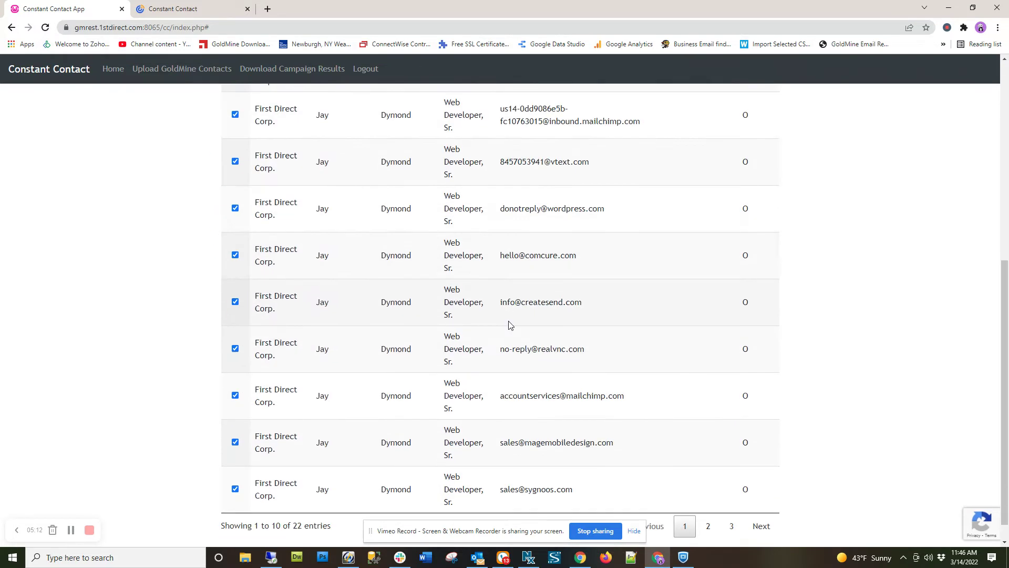
scroll(379, 361, "up", 4)
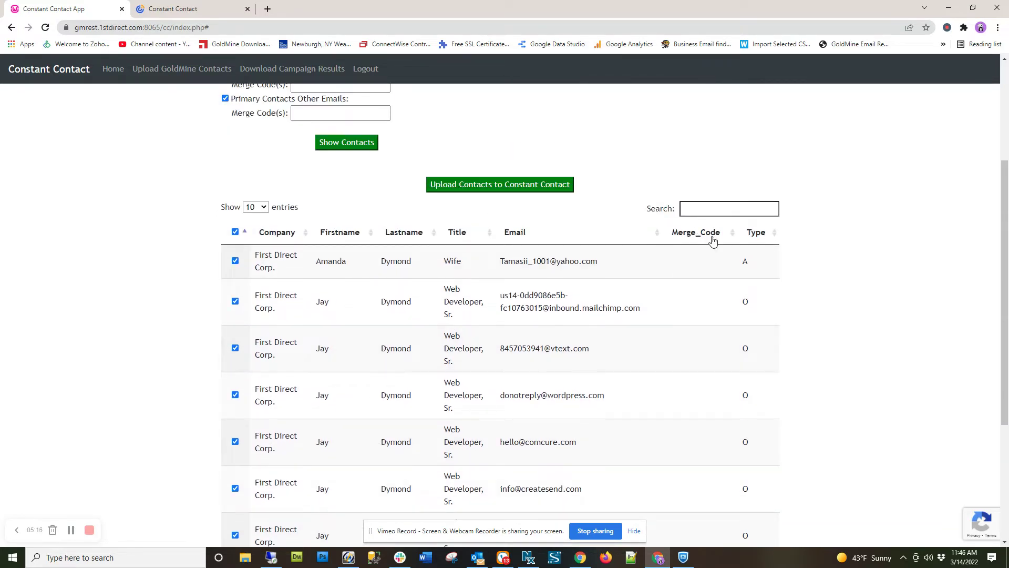
scroll(745, 294, "down", 4)
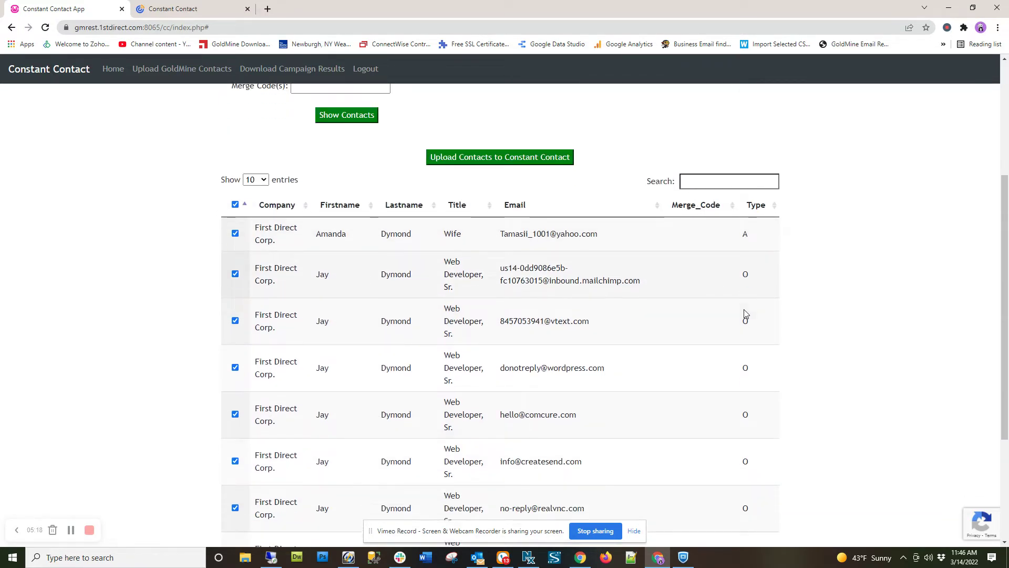
left_click(707, 504)
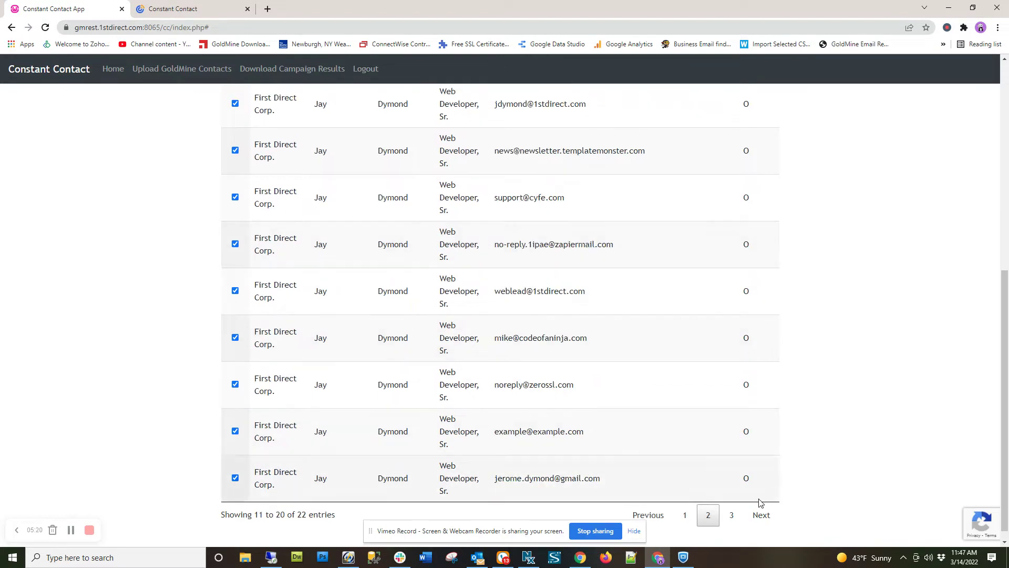
left_click(760, 503)
double_click(742, 472)
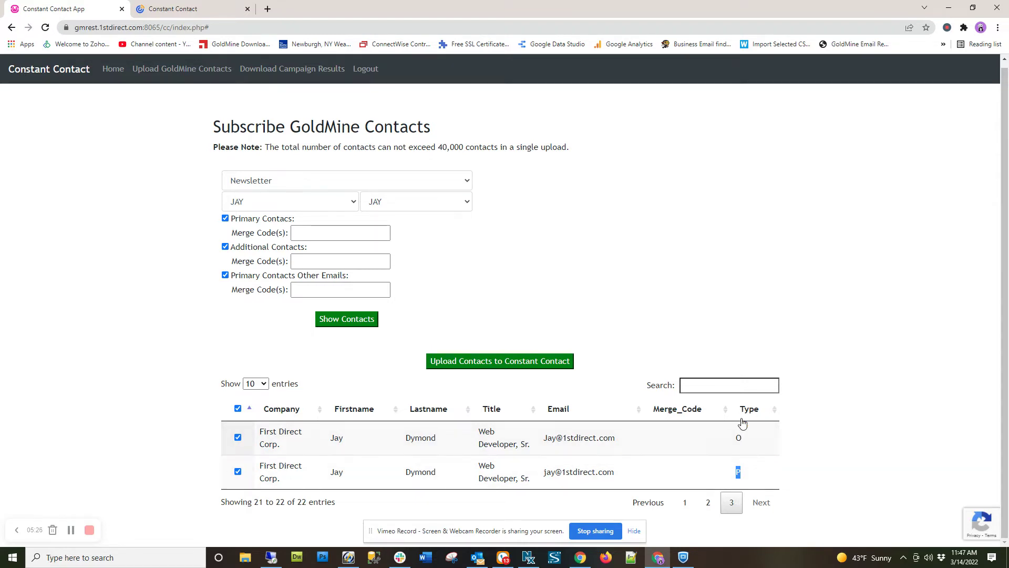
- Sort the contact table by Type and by Merge_Code to compare the entries
left_click(752, 402)
scroll(658, 442, "down", 2)
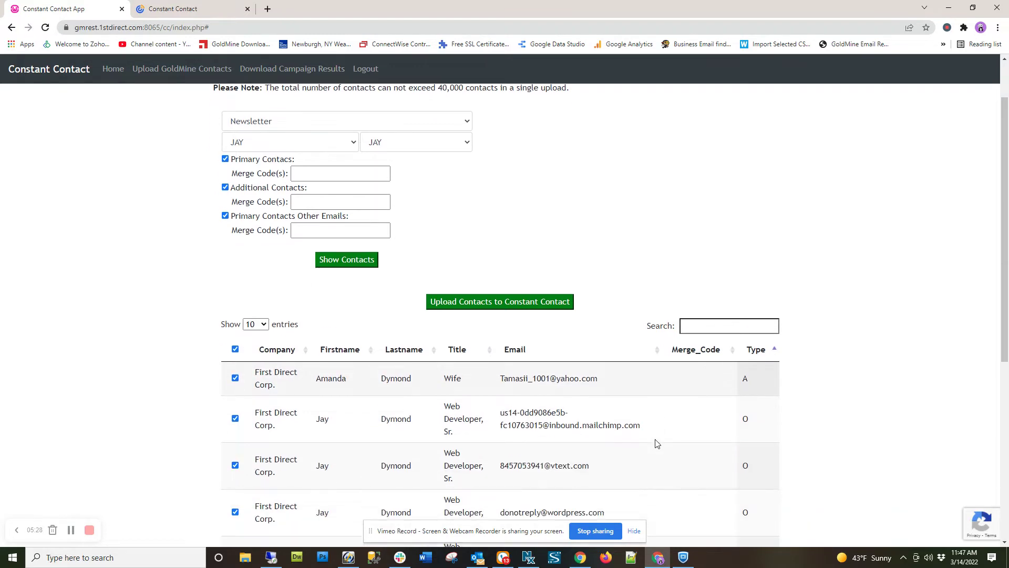
scroll(256, 226, "up", 2)
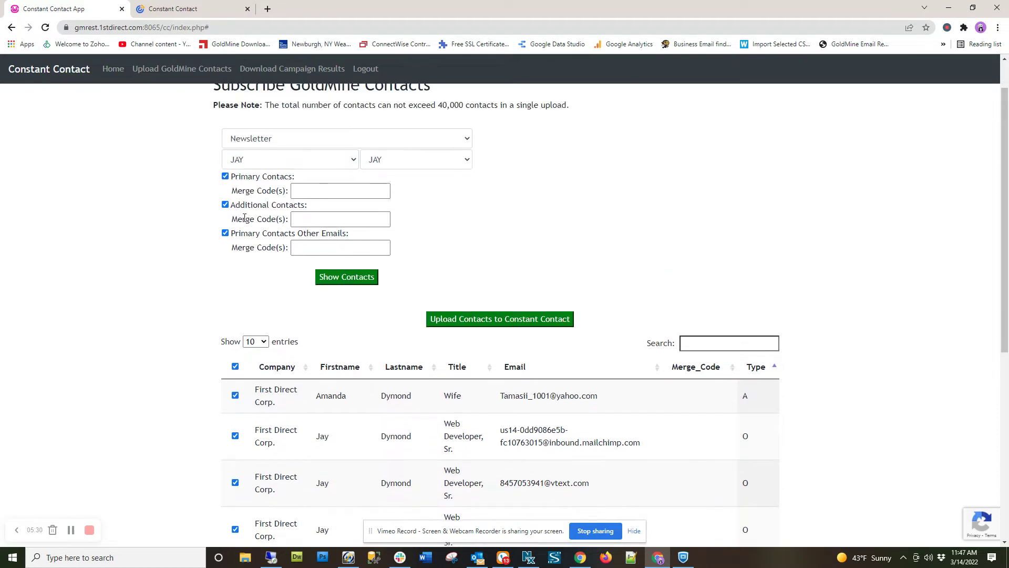
left_click(695, 410)
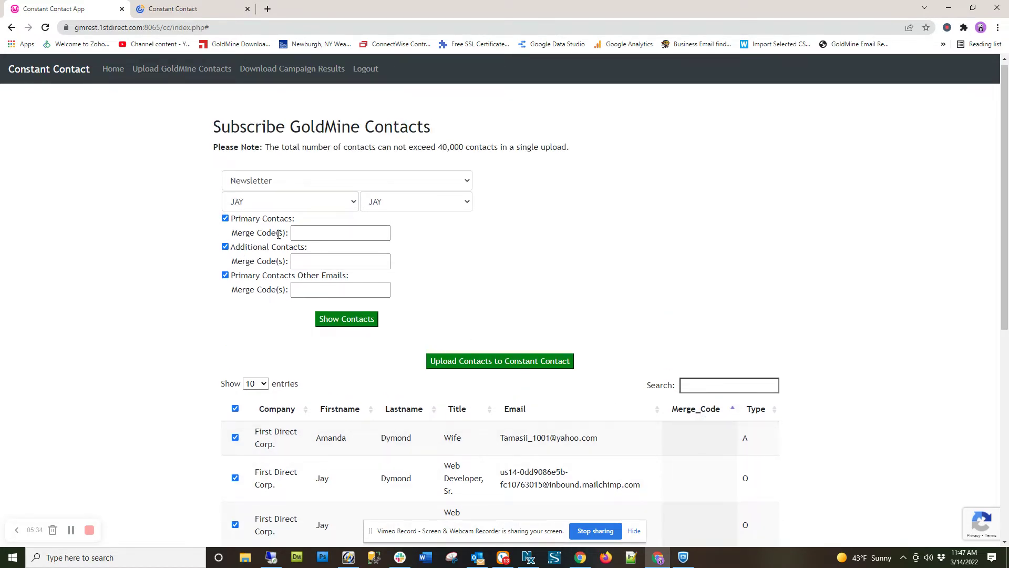
- Set Z99 as the merge code filter for the primary contacts
left_click(305, 233)
type("Z99")
left_click(303, 256)
left_click(310, 262)
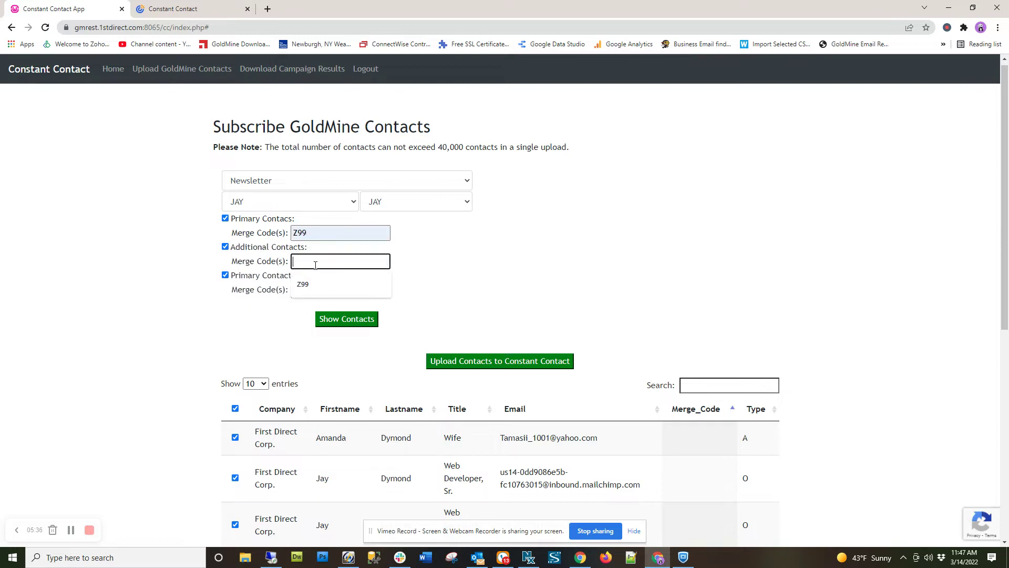
- In GoldMine, assign merge code Z99 to the contact's primary e-mail address, save it, and return to the Constant Contact App
left_click(271, 557)
double_click(415, 177)
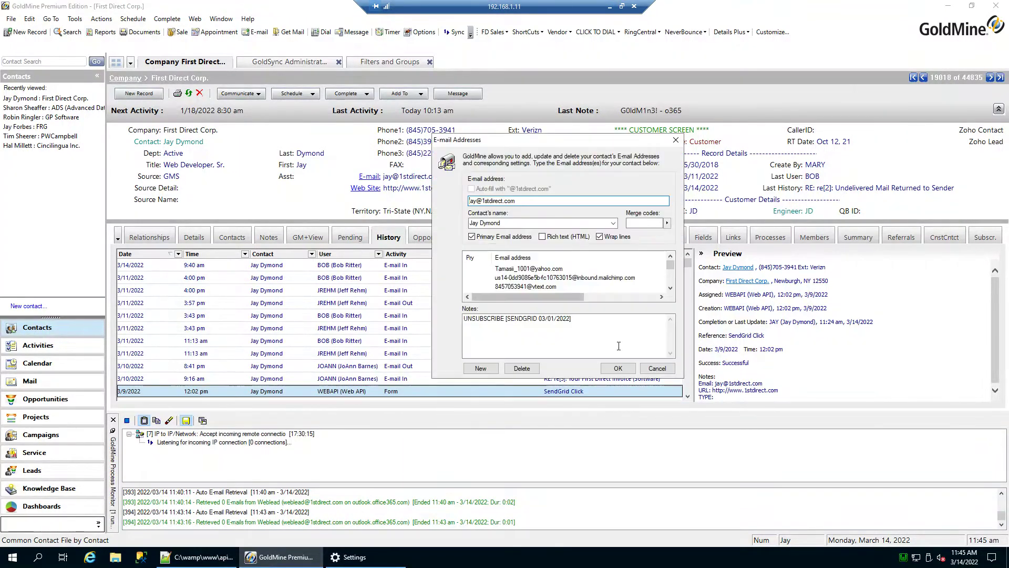
left_click(652, 223)
type("Z99")
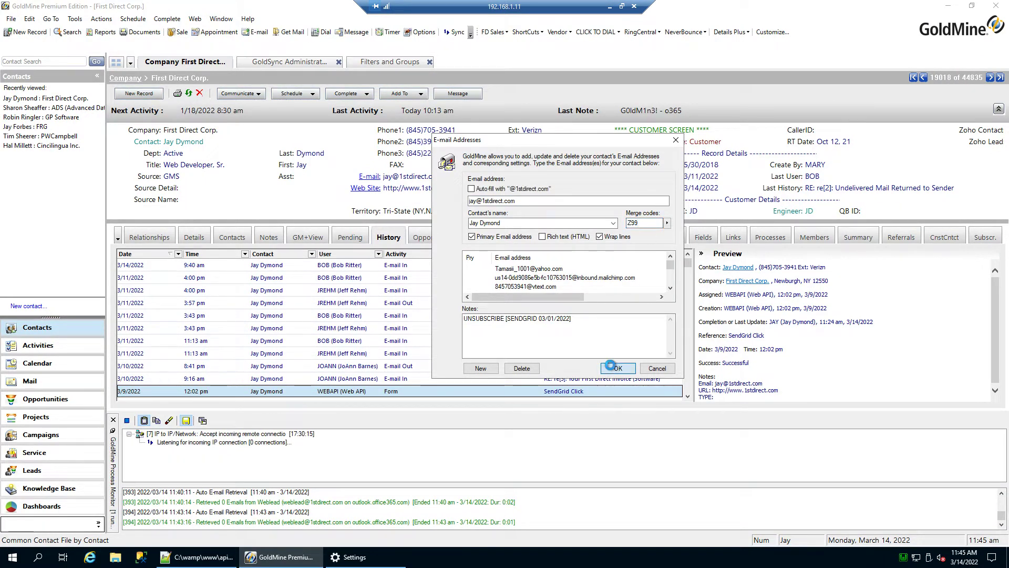
left_click(615, 368)
left_click(610, 6)
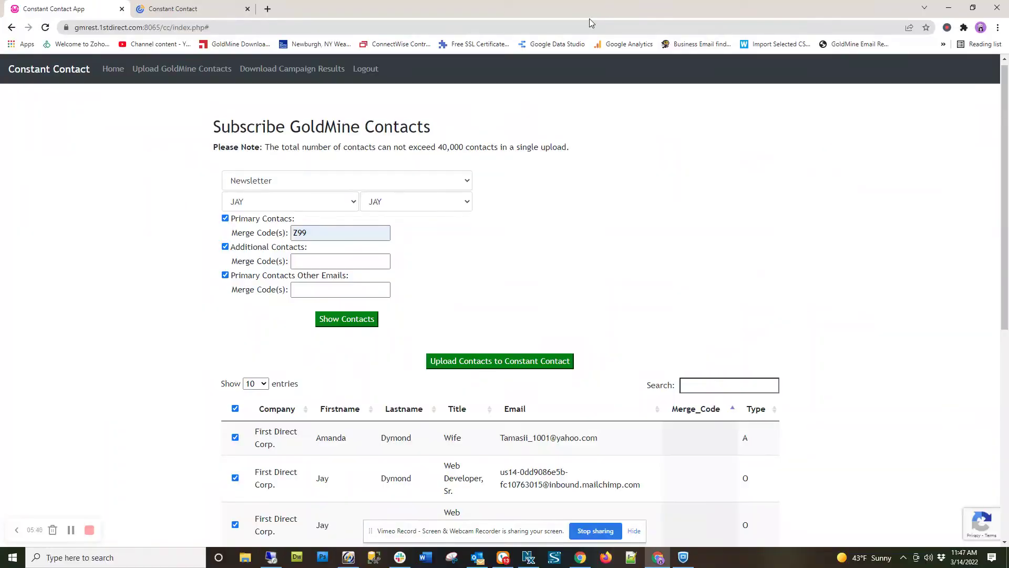
- Set merge code Z99 for Additional Contacts and Primary Contacts Other Emails as well, and list the matching contacts
left_click(329, 235)
left_click(316, 234)
left_click_drag(319, 231, 284, 233)
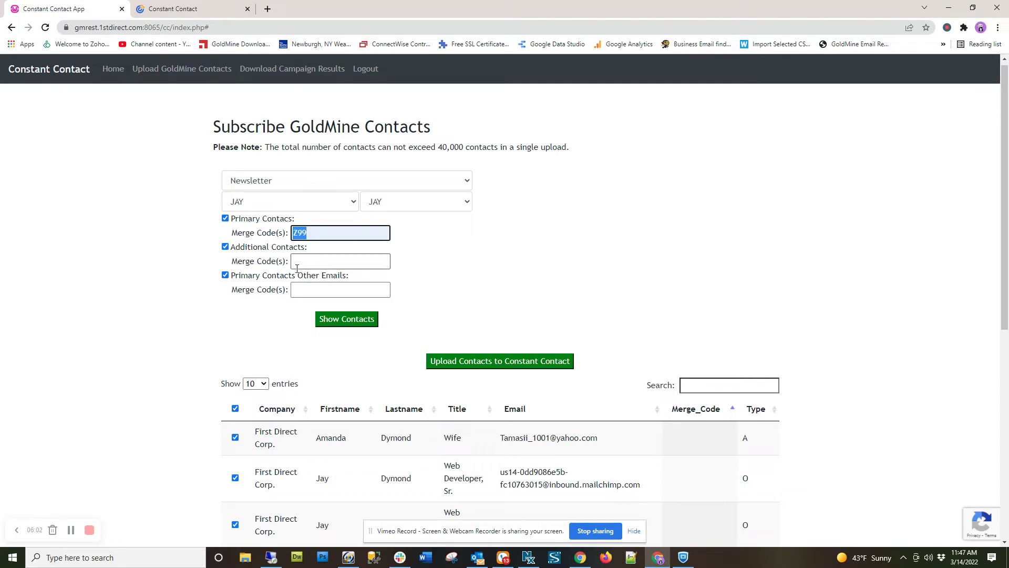
left_click(323, 262)
type("Z99")
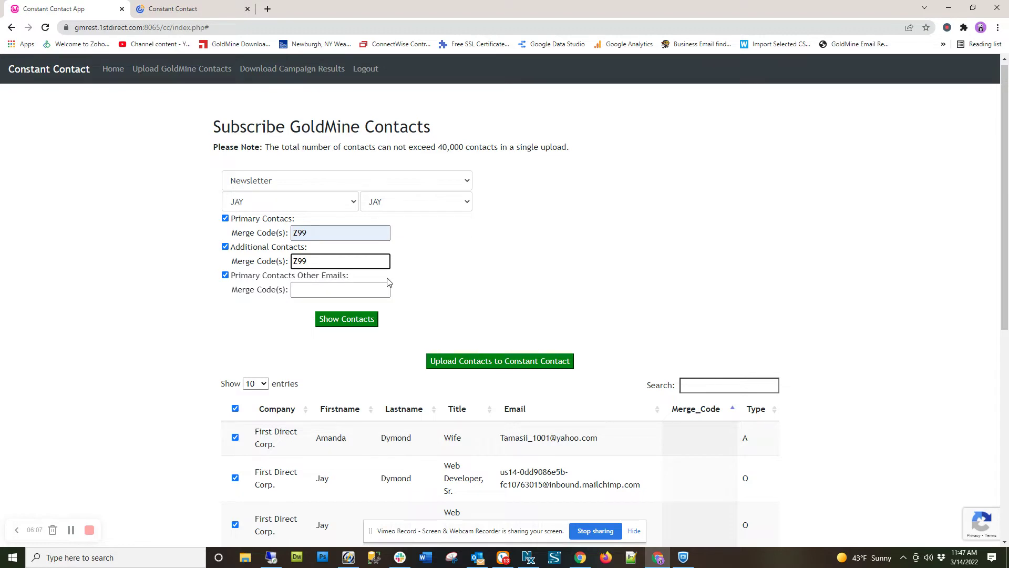
left_click(368, 287)
type("Z99")
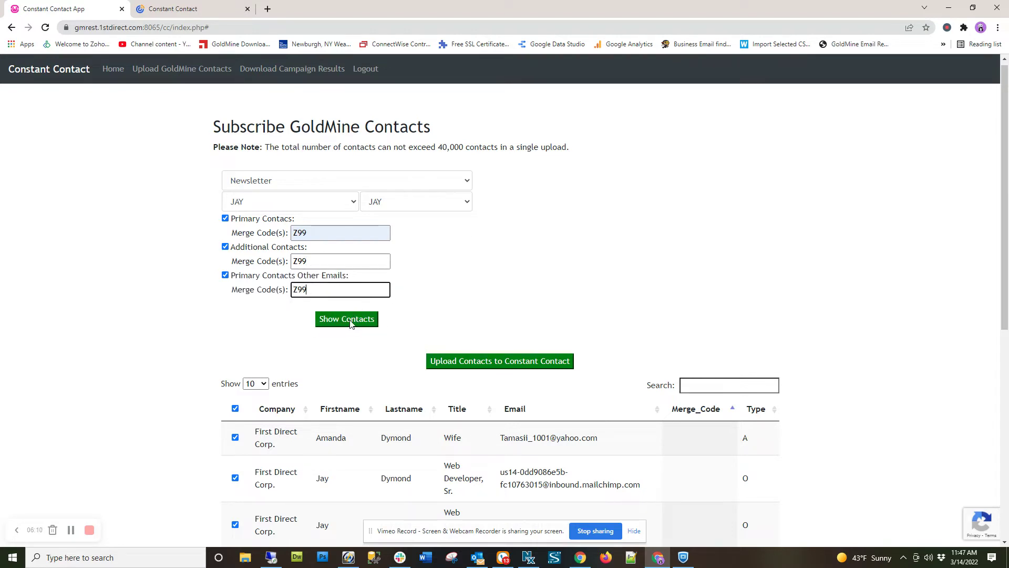
left_click(348, 320)
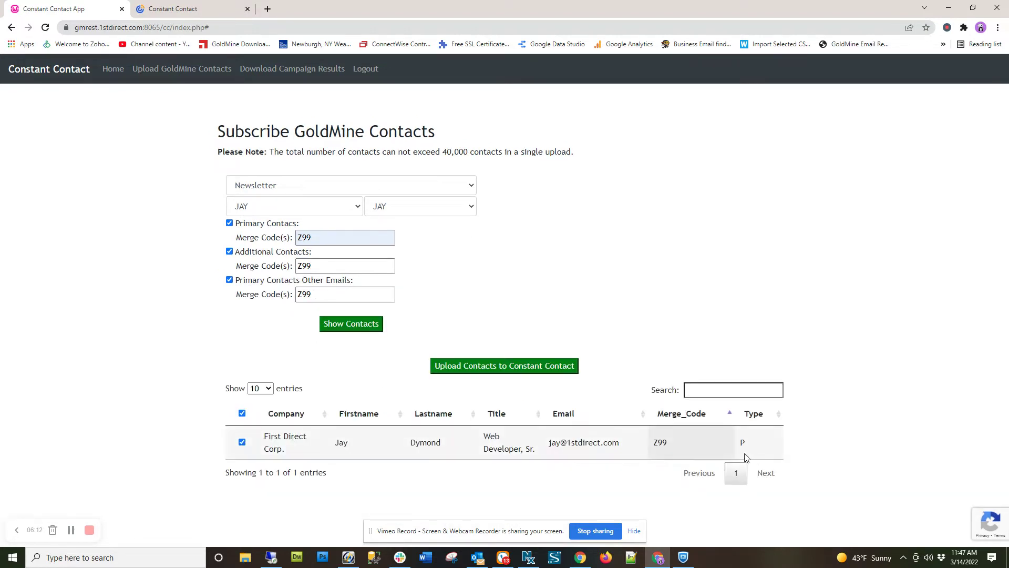
left_click_drag(677, 445, 643, 445)
left_click(665, 442)
- Clear the merge codes of all three contact types and list the group's contacts again
left_click_drag(315, 236, 273, 291)
key("Delete")
key("Delete")
key("Delete")
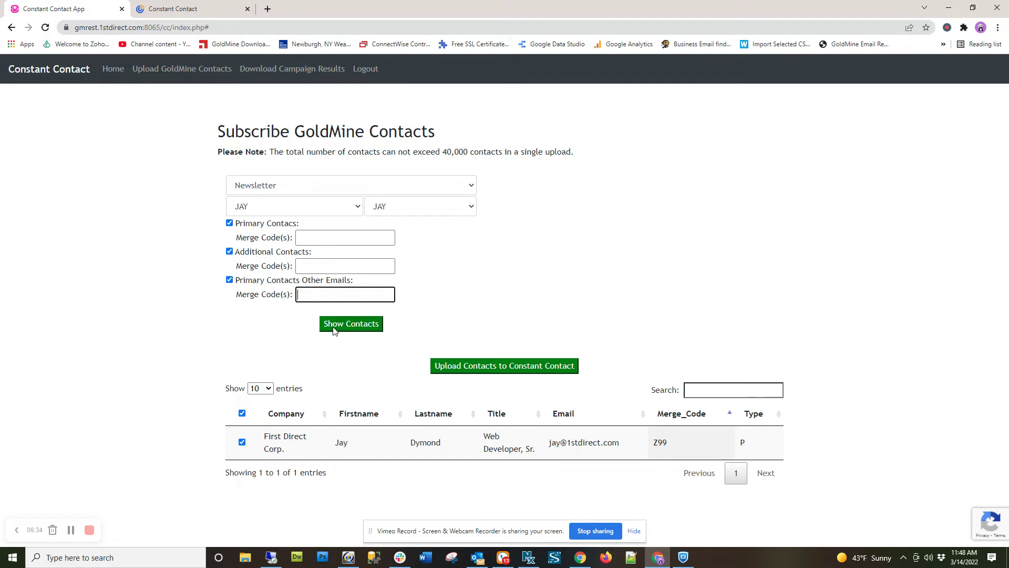
left_click(333, 329)
scroll(565, 384, "down", 1)
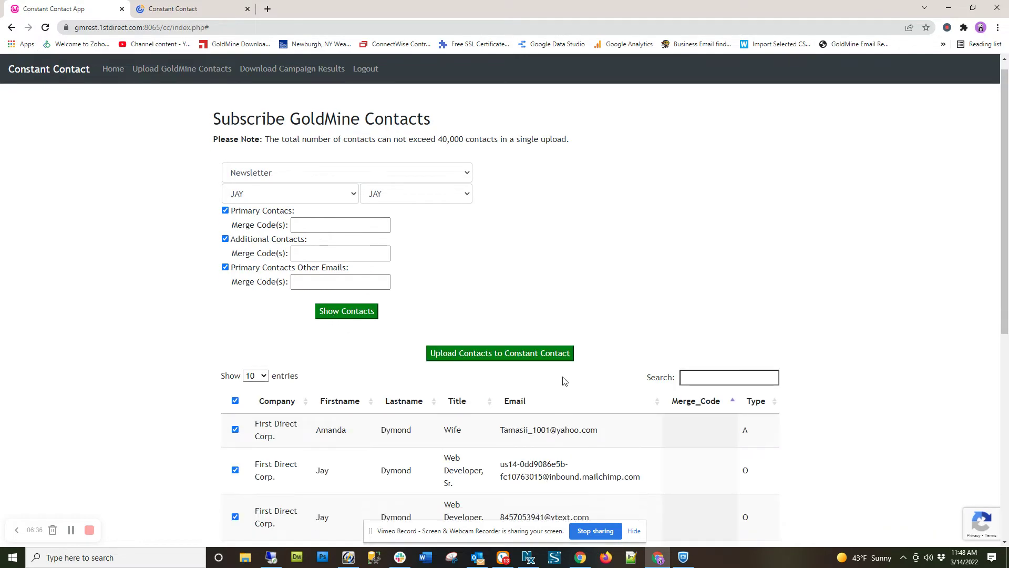
- Search the listed contacts for Developer and review the matching entries
left_click(720, 338)
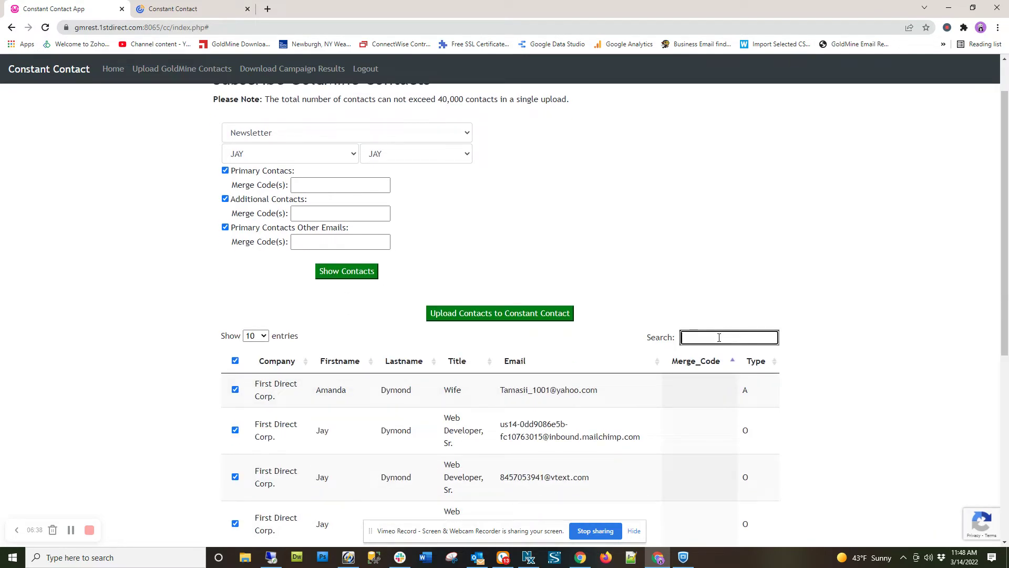
type("Deve")
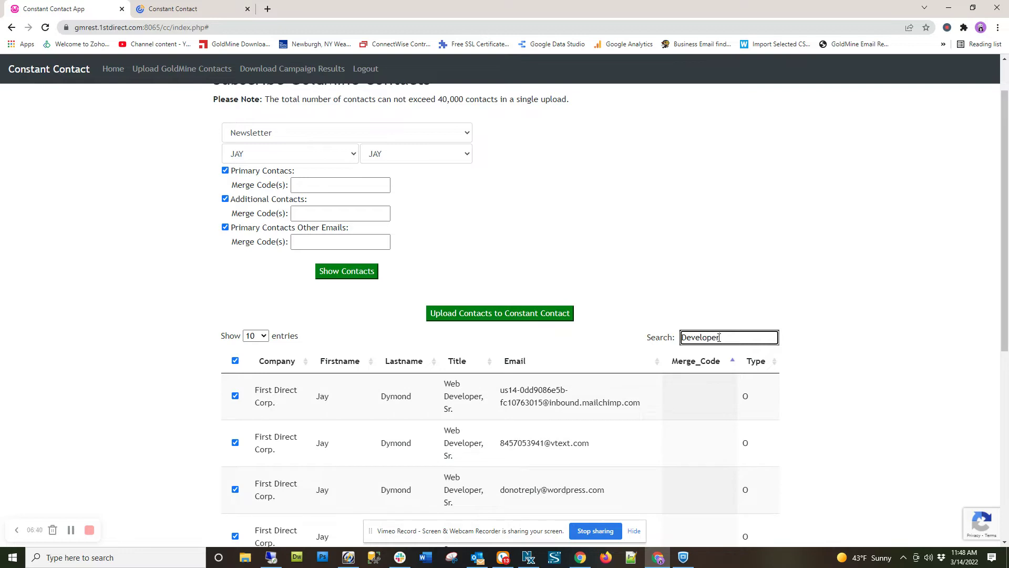
type("loper")
scroll(692, 356, "down", 2)
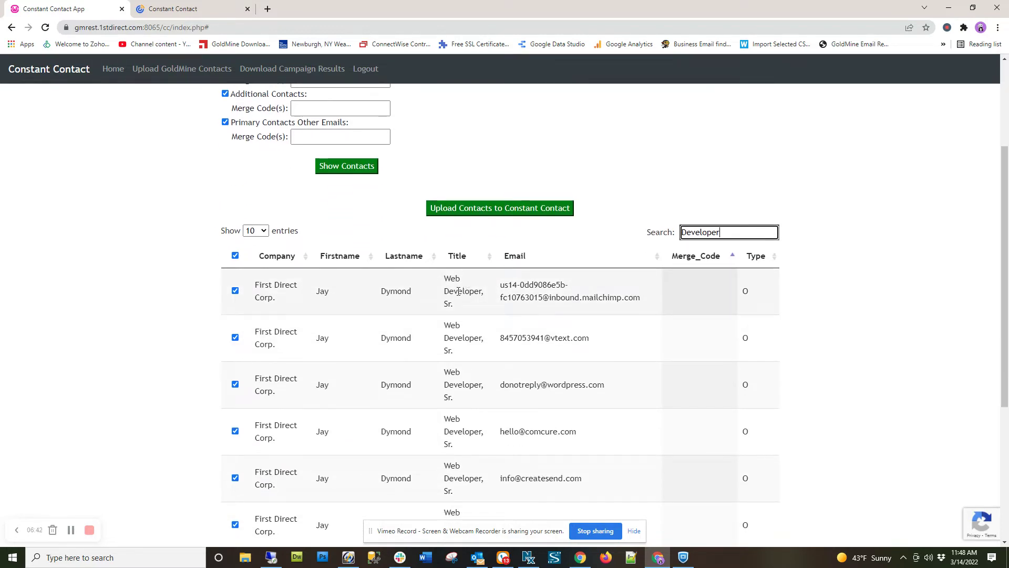
scroll(459, 308, "down", 5)
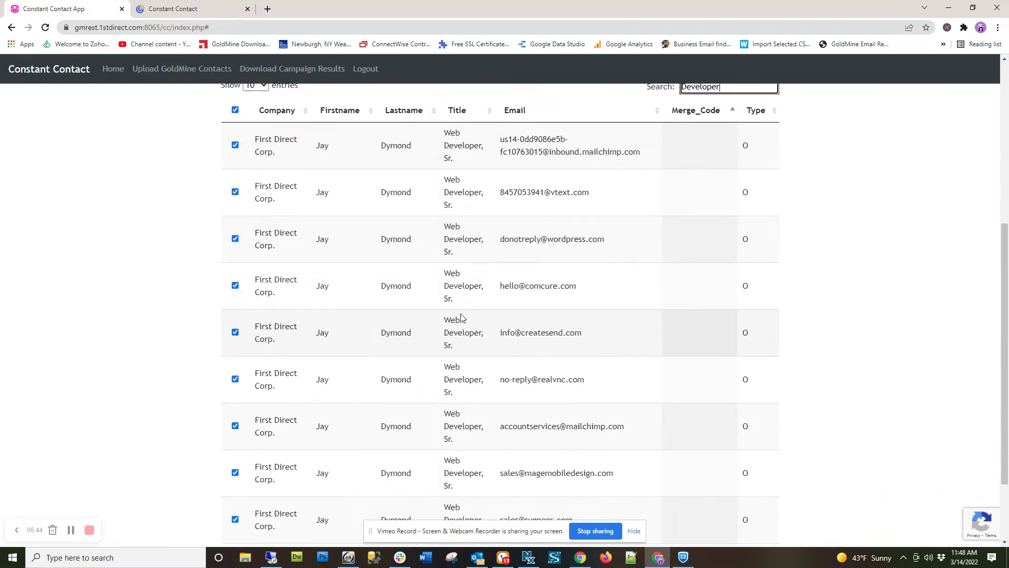
scroll(461, 336, "up", 4)
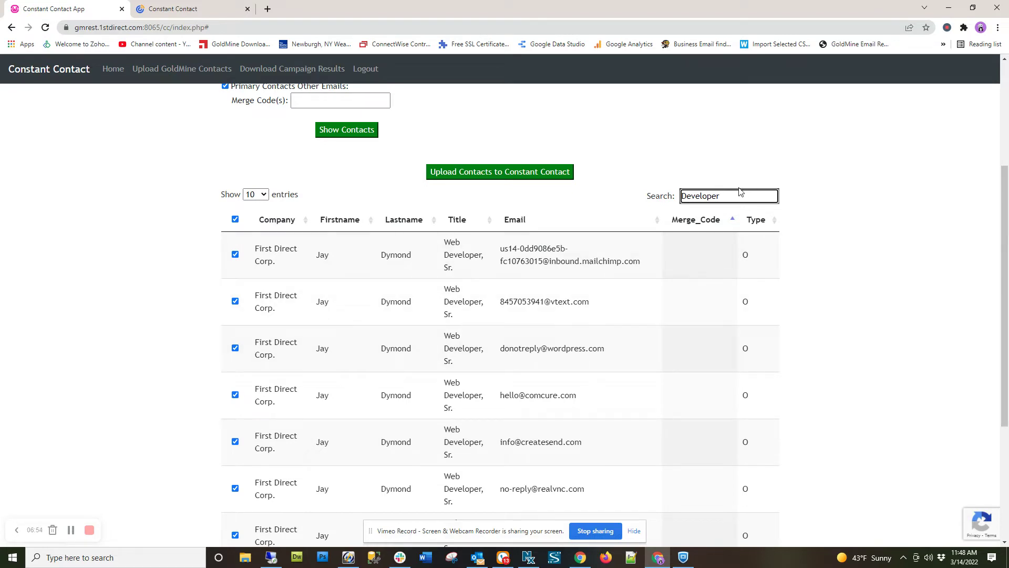
- Search the listed contacts for wife, review the matching entry's title, and clear the search to list all contacts again
left_click_drag(731, 196, 681, 198)
type("wife")
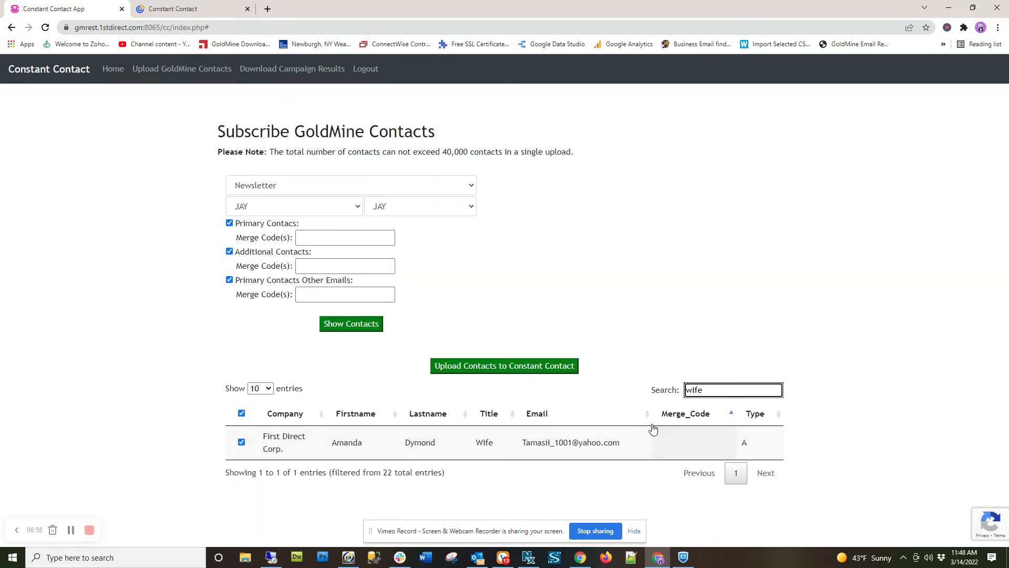
double_click(498, 446)
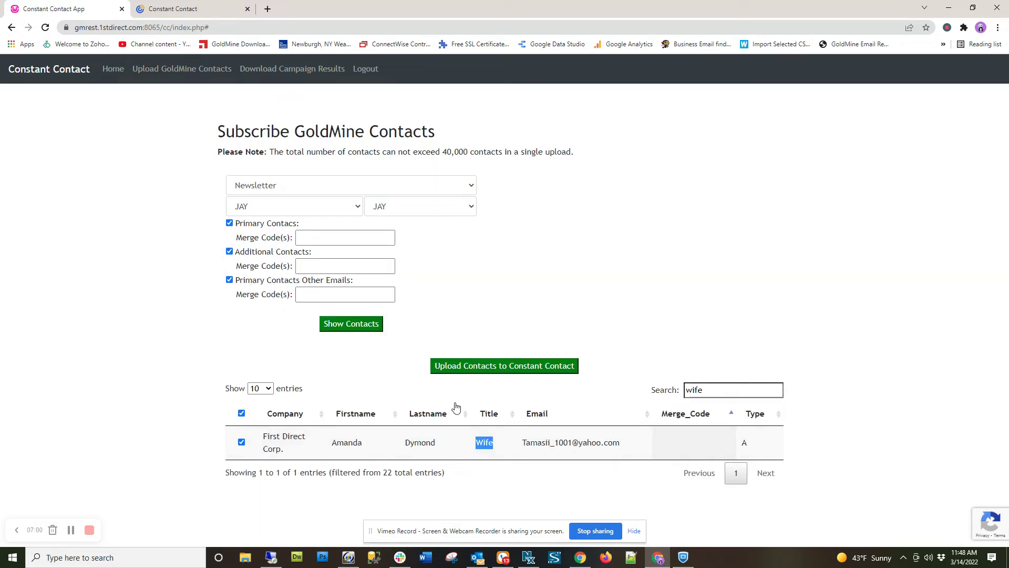
left_click_drag(762, 390, 621, 388)
key("BackSpace")
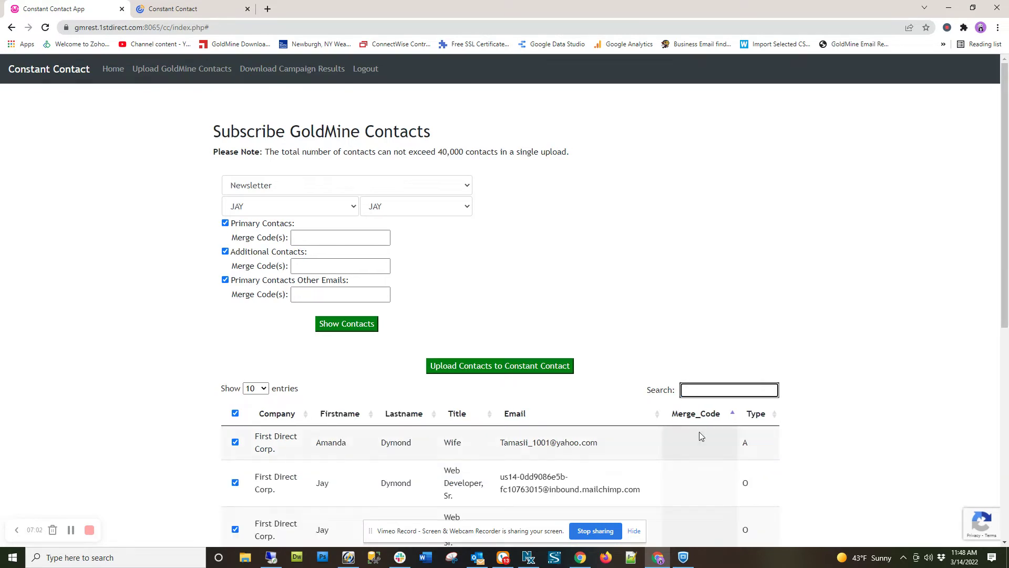
scroll(668, 417, "down", 1)
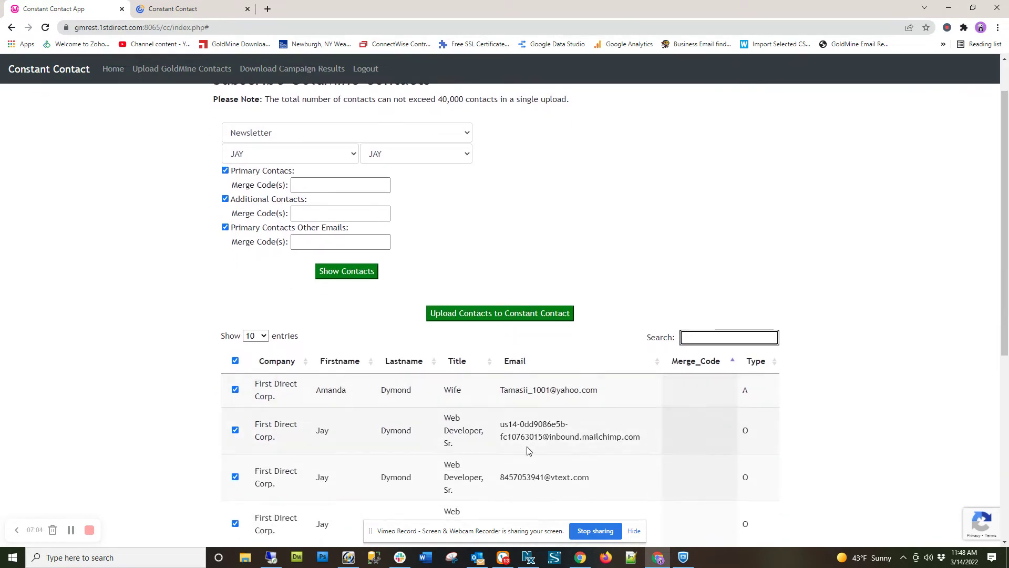
scroll(528, 451, "down", 2)
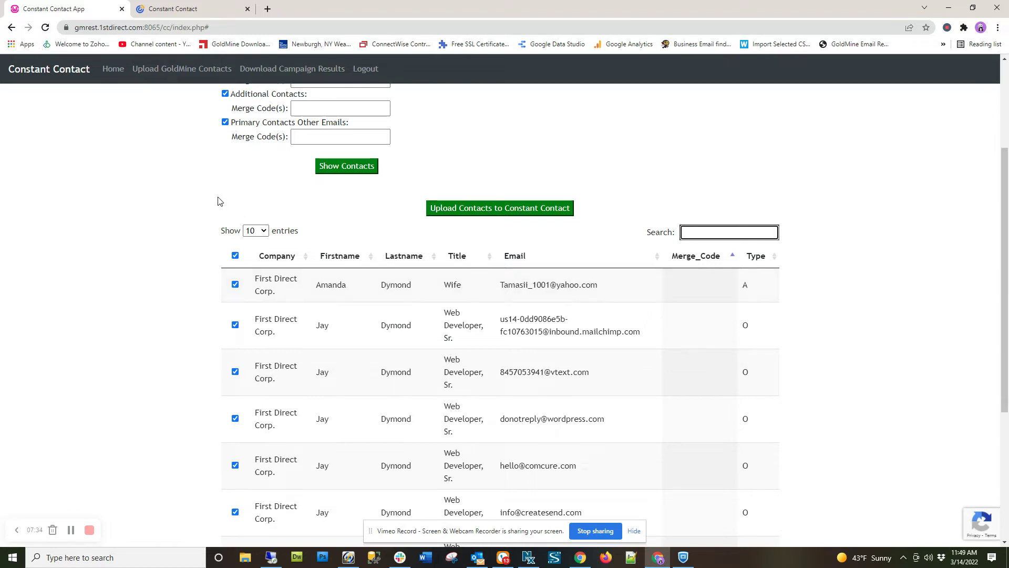
- Exclude Primary Contacts Other Emails and Additional Contacts, list only the Primary Contacts, and upload them to the Newsletter list
scroll(221, 199, "up", 1)
left_click(226, 175)
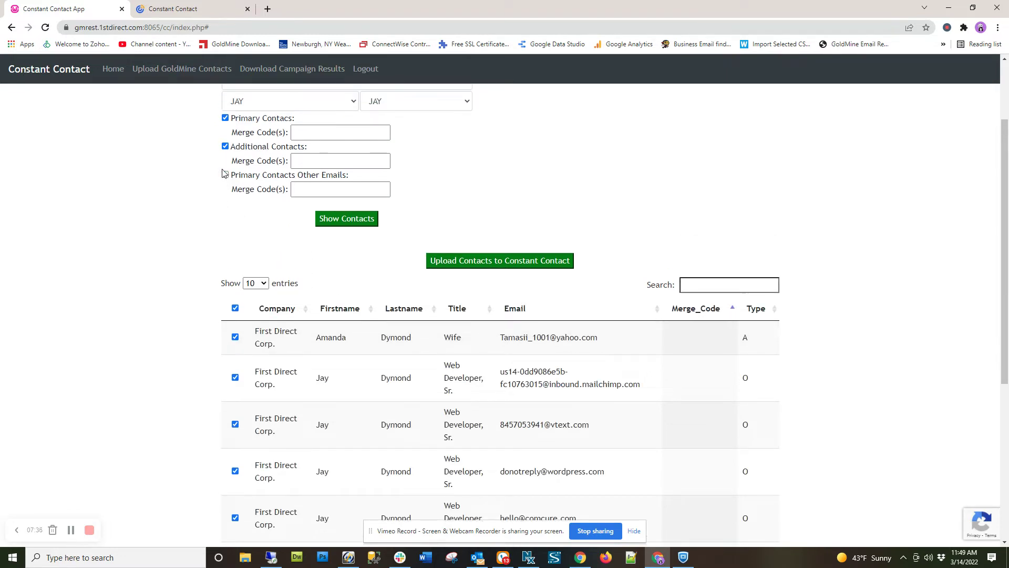
scroll(222, 173, "up", 2)
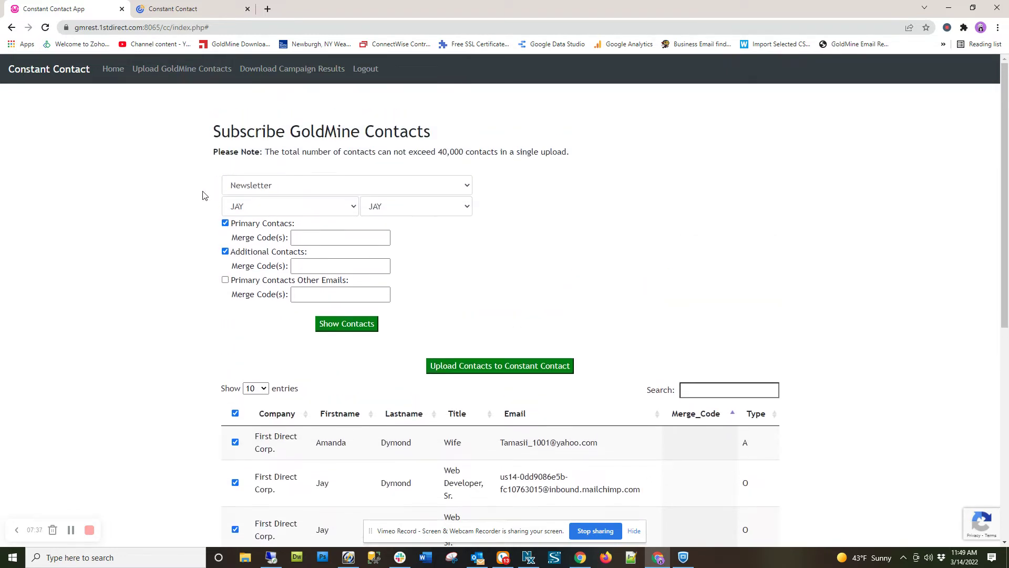
left_click(226, 252)
left_click(350, 326)
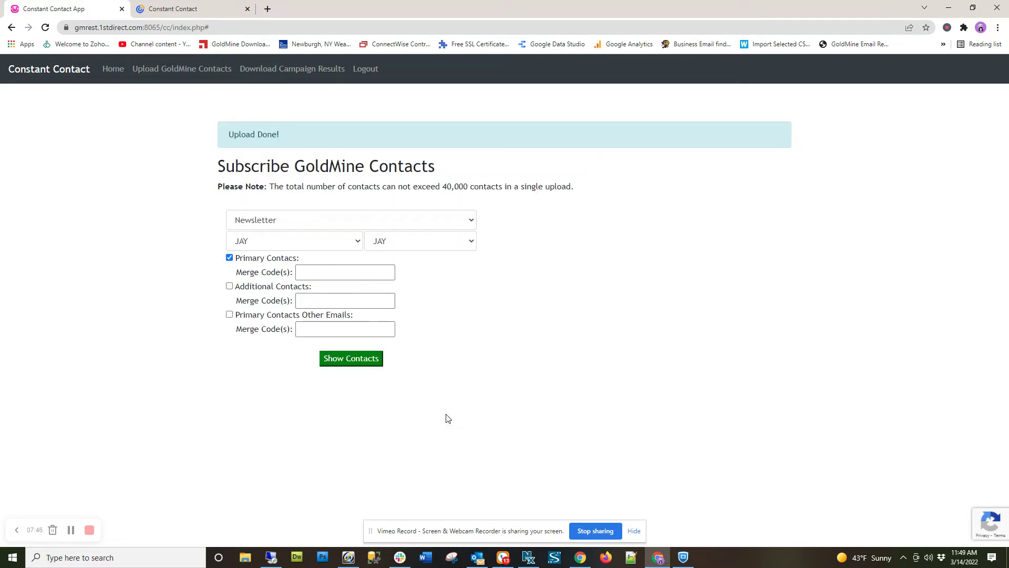
left_click_drag(197, 141, 210, 138)
- Switch to Constant Contact, refresh the contact lists, and open the list of all subscribers
left_click(174, 8)
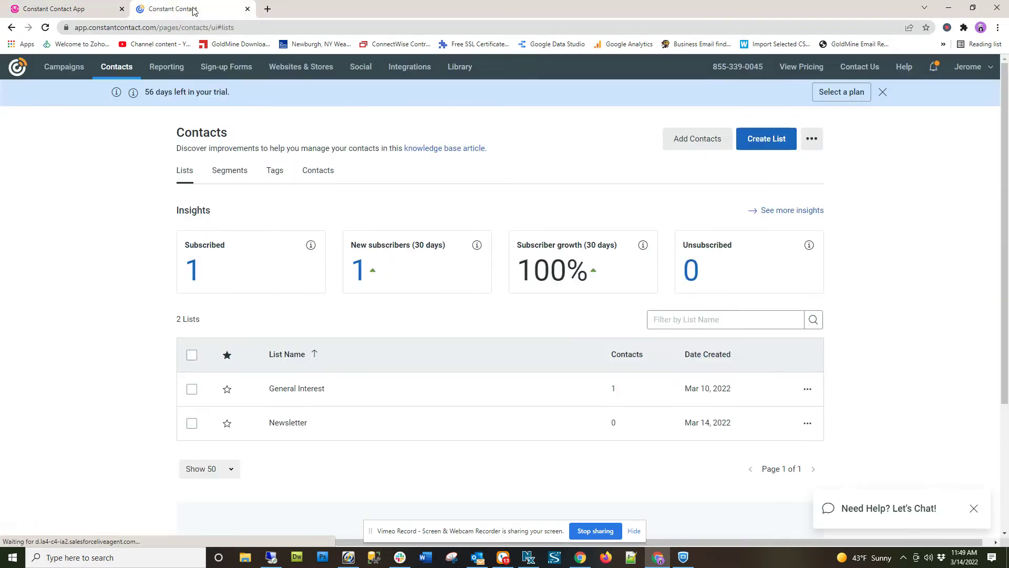
right_click(107, 331)
left_click(131, 361)
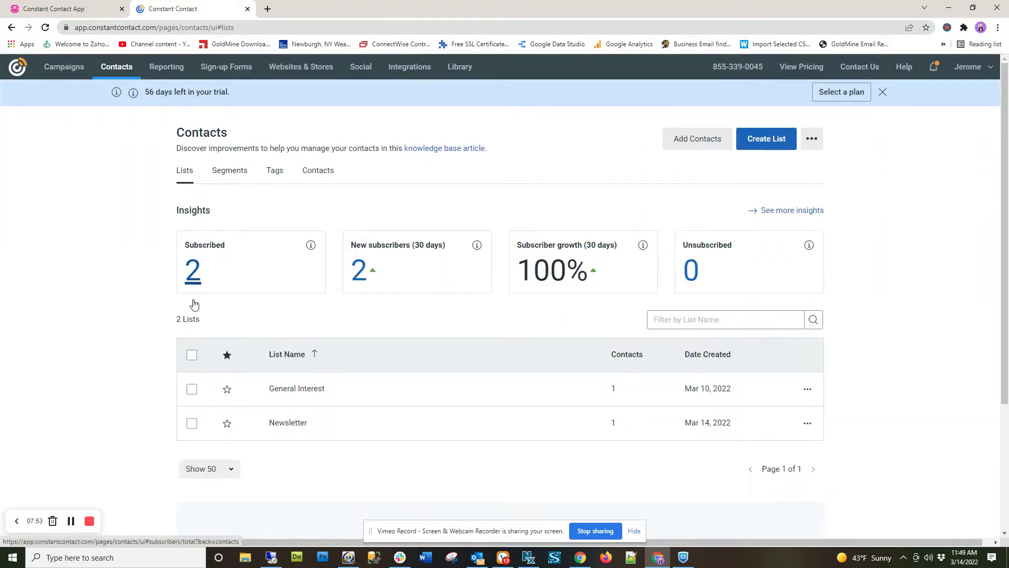
left_click(193, 272)
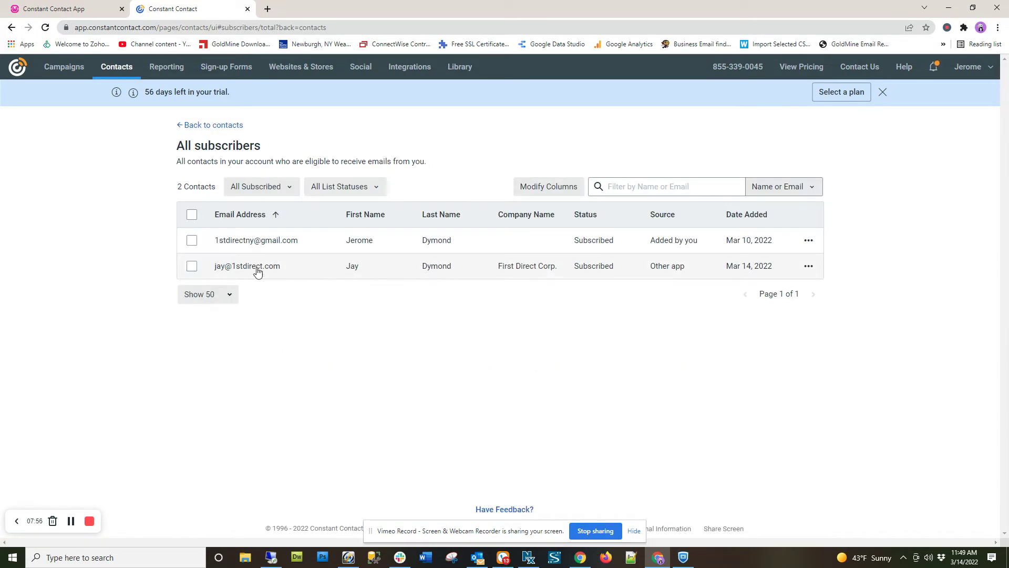
- Examine the date added and the source of the newly uploaded subscriber
left_click_drag(261, 268, 735, 269)
left_click(734, 269)
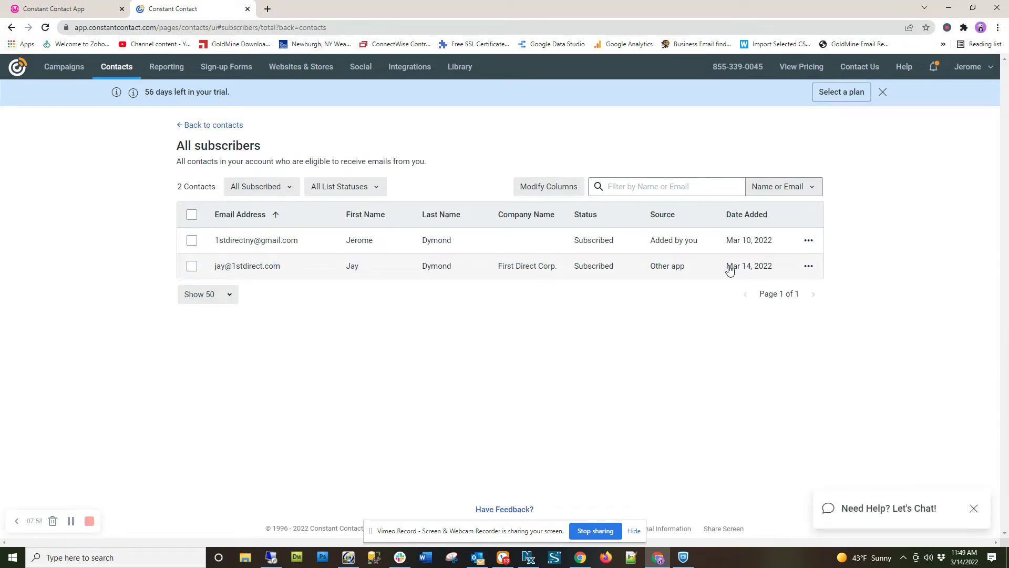
triple_click(730, 267)
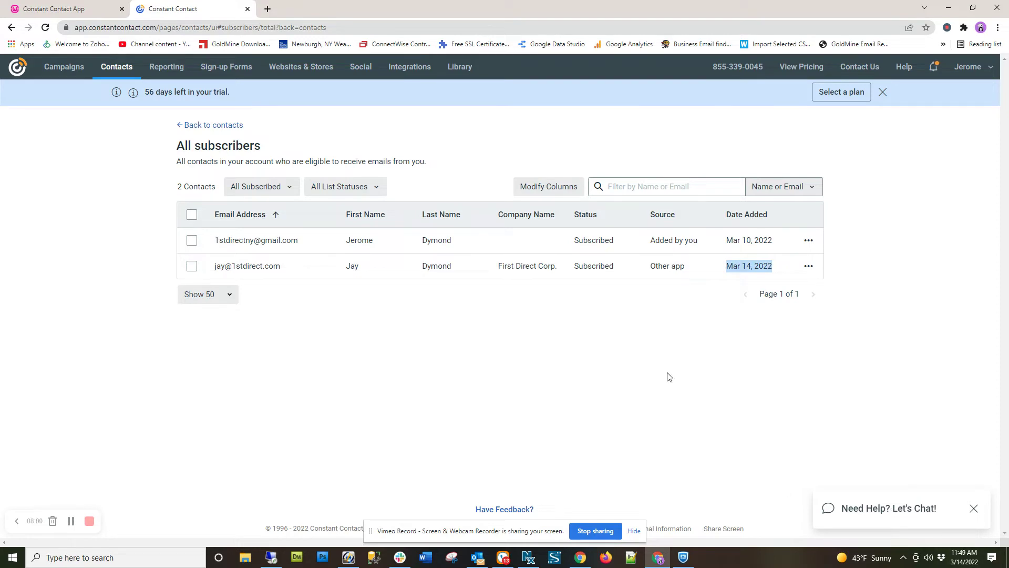
left_click(736, 308)
left_click_drag(685, 267, 650, 267)
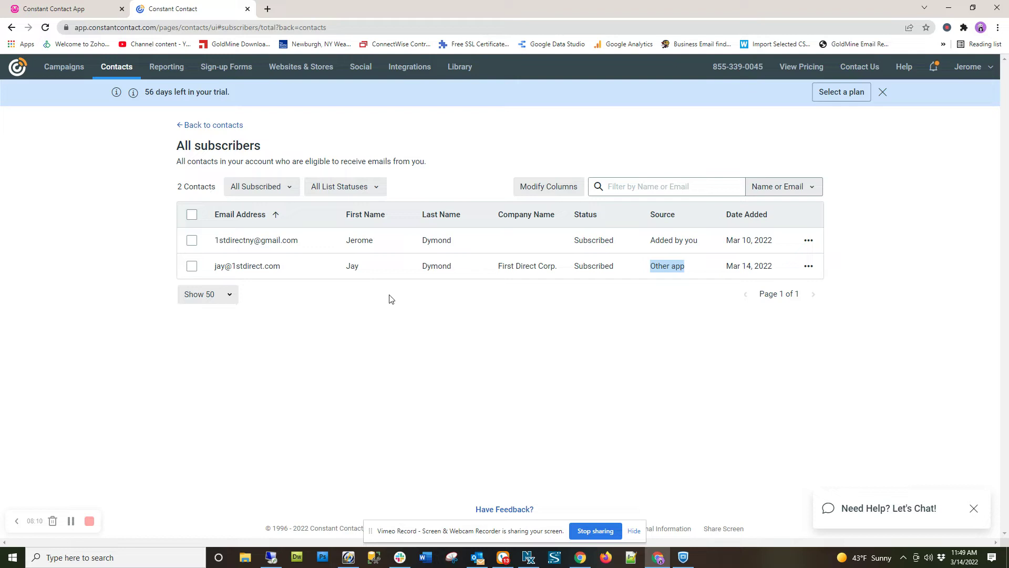
- Return to the Constant Contact App and examine the note about the maximum number of contacts per upload
left_click(71, 9)
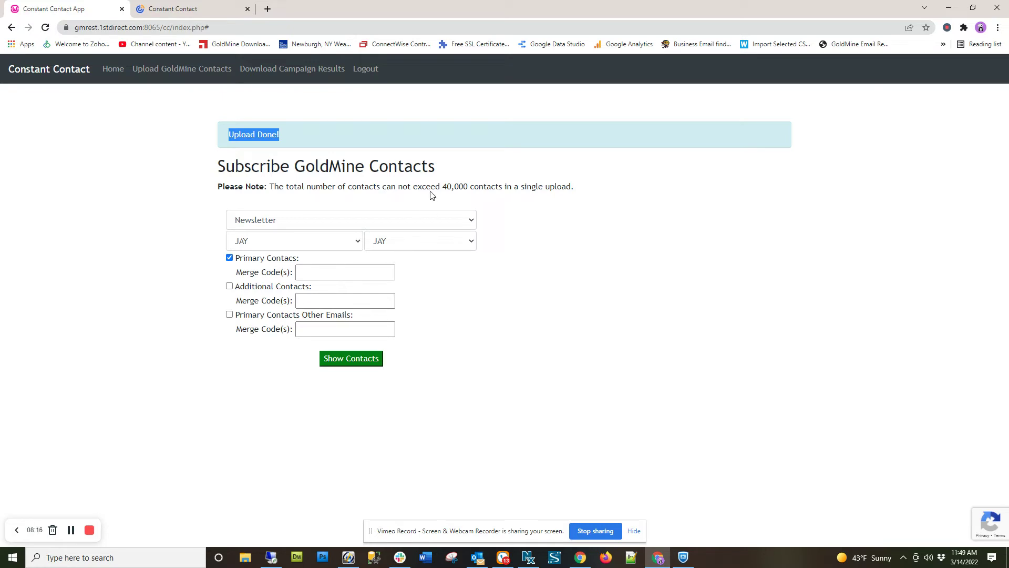
mouse_move(442, 186)
left_mouse_down()
mouse_move(499, 198)
mouse_move(457, 198)
mouse_move(451, 187)
left_mouse_up()
left_click(448, 187)
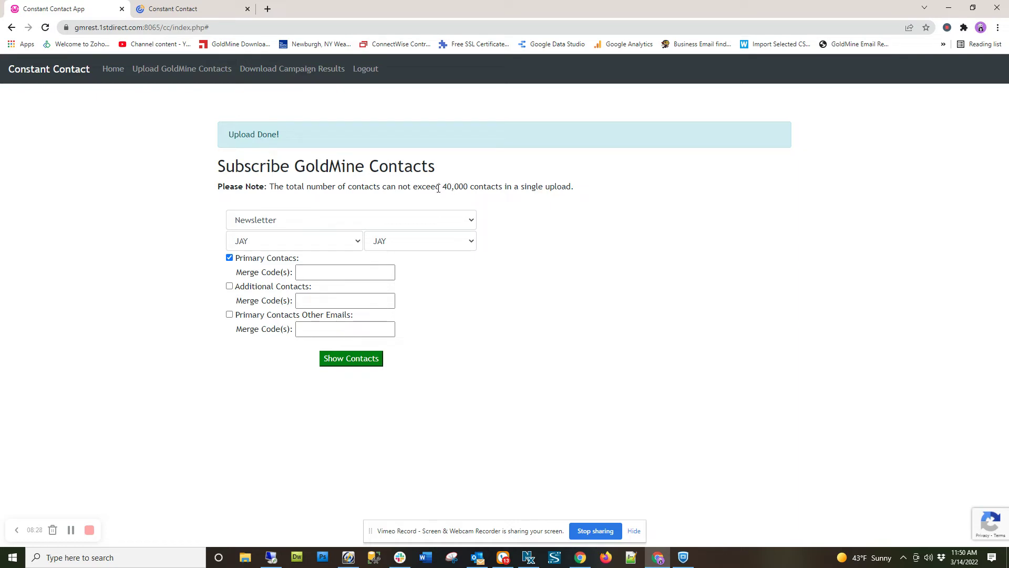
mouse_move(442, 187)
left_mouse_down()
mouse_move(454, 188)
mouse_move(445, 187)
left_mouse_up()
left_click_drag(444, 188, 457, 187)
- Reload the Contacts overview in Constant Contact, and return to the Constant Contact App to review the contact upload form
left_click(173, 8)
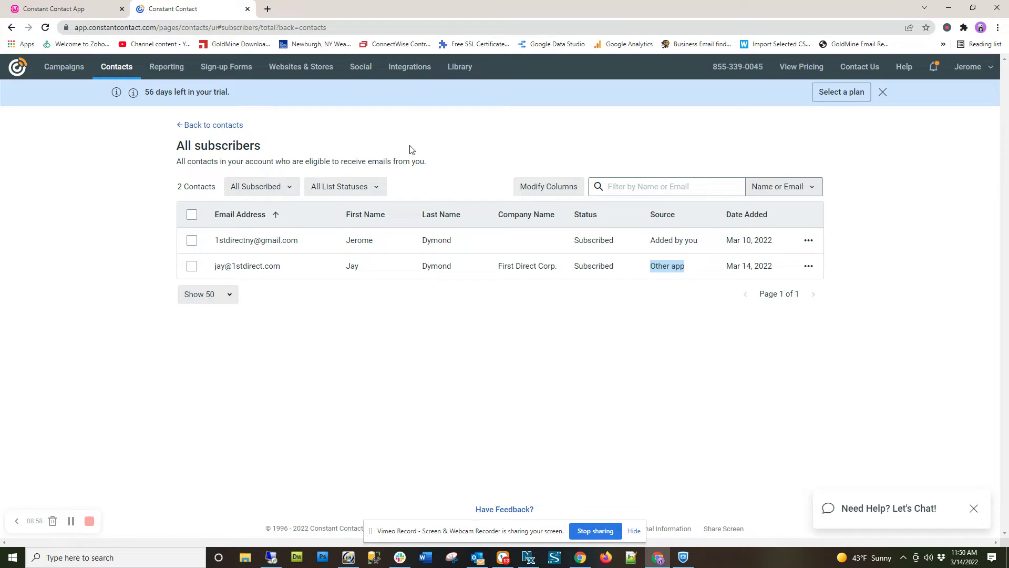
left_click(121, 73)
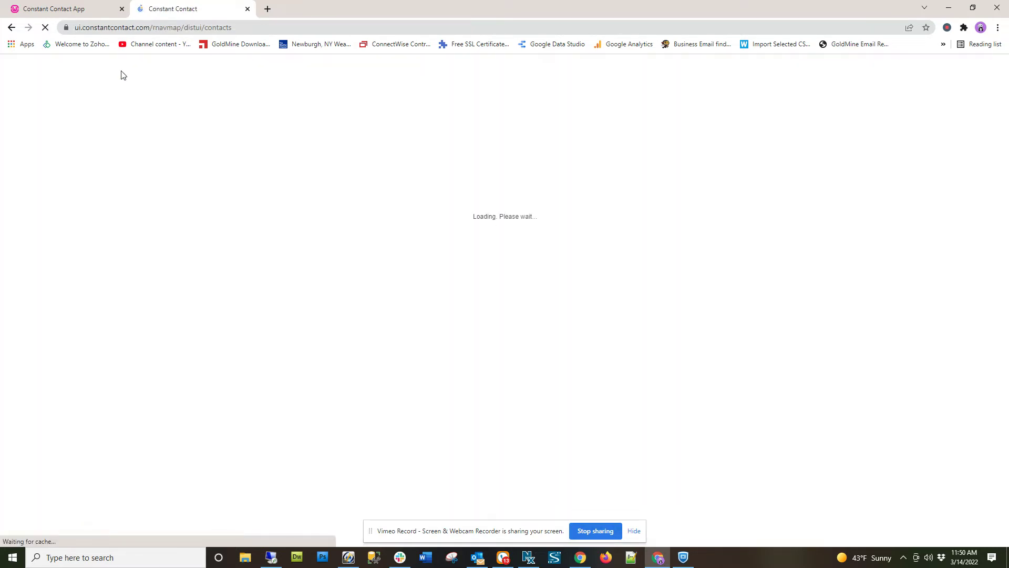
left_click(88, 16)
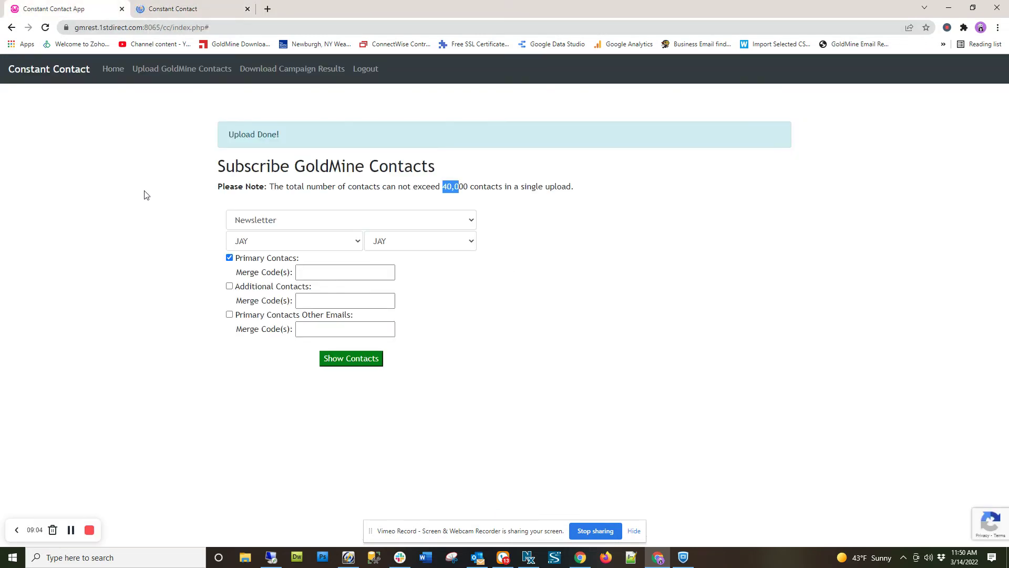
left_click(169, 221)
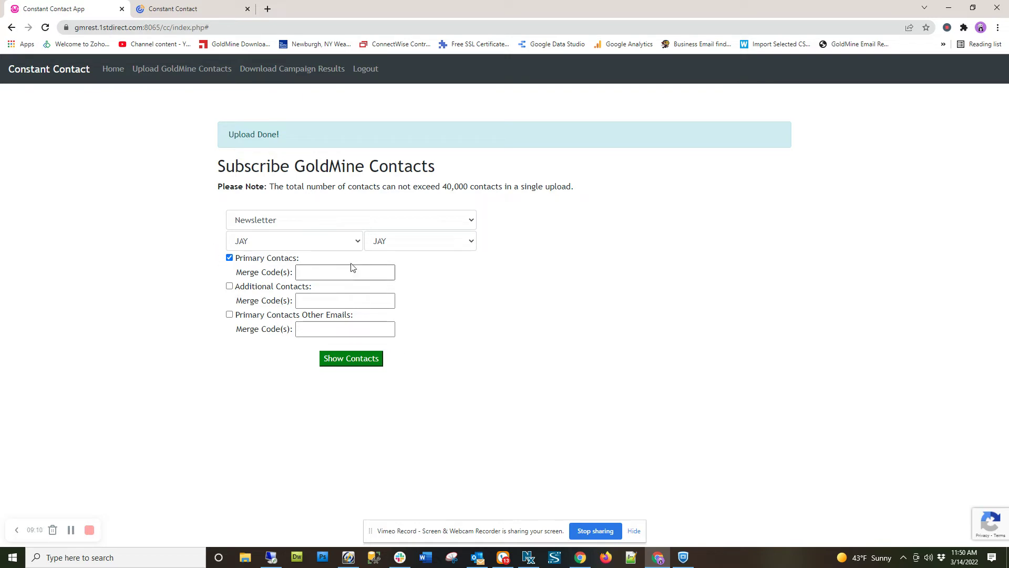
left_click_drag(224, 186, 486, 282)
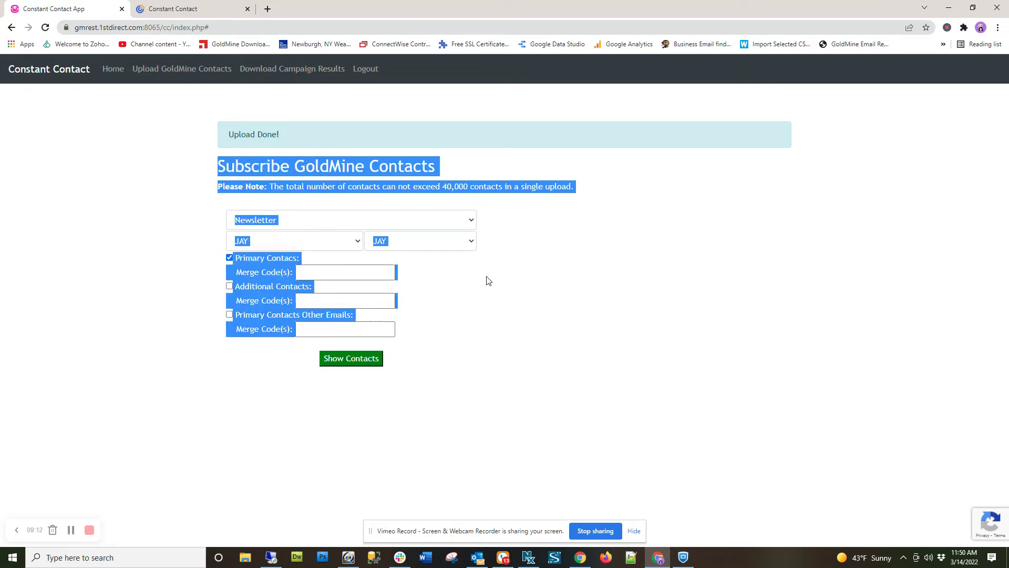
left_click(490, 339)
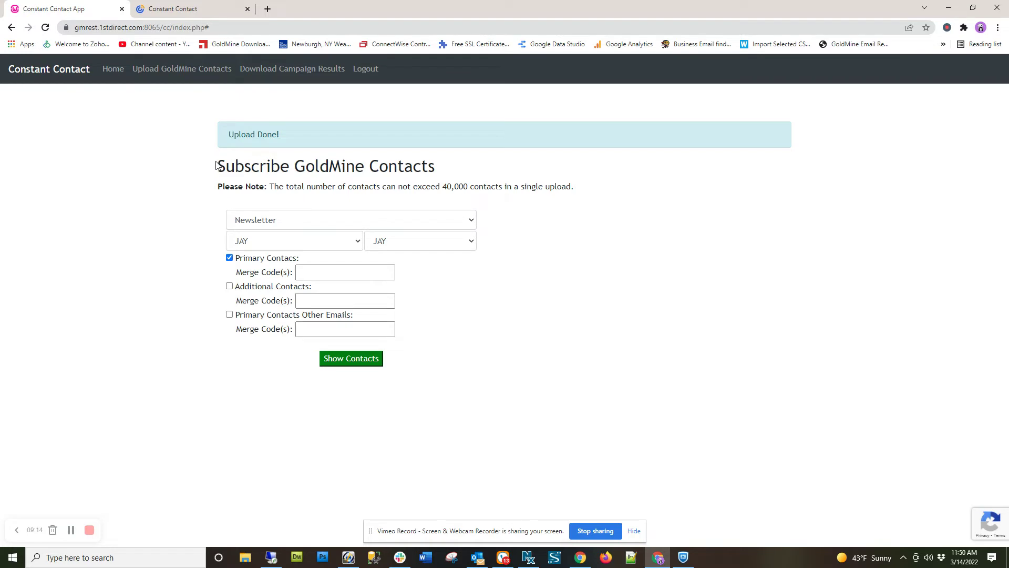
left_click_drag(215, 164, 444, 219)
left_click(436, 339)
- Select the LEADS group for the JAY user in the contact upload form
left_click(411, 247)
left_click(416, 300)
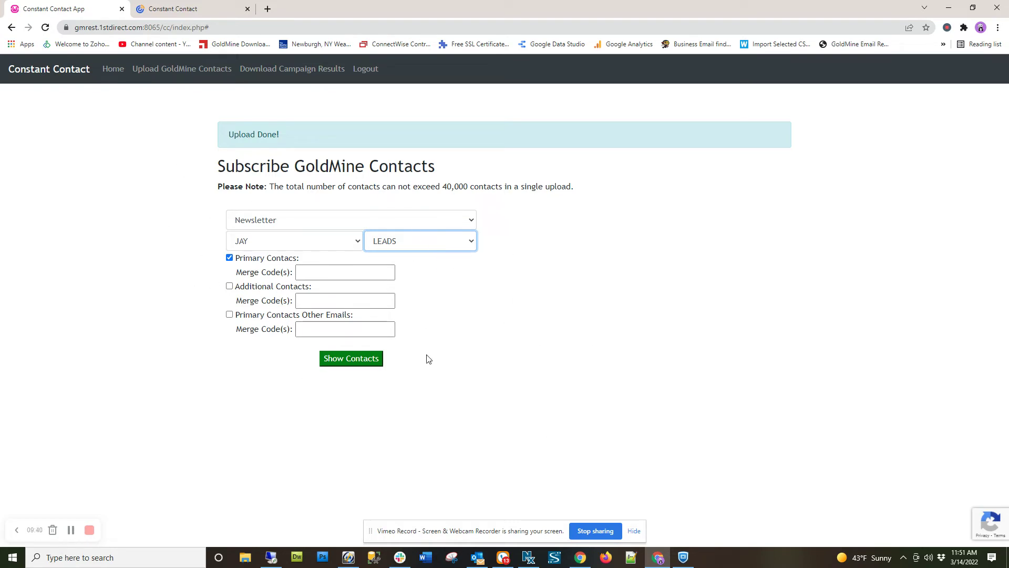
left_click(391, 274)
- Switch to Constant Contact, check the list of all subscribers, and open the March Newsletter draft campaign
left_click(199, 8)
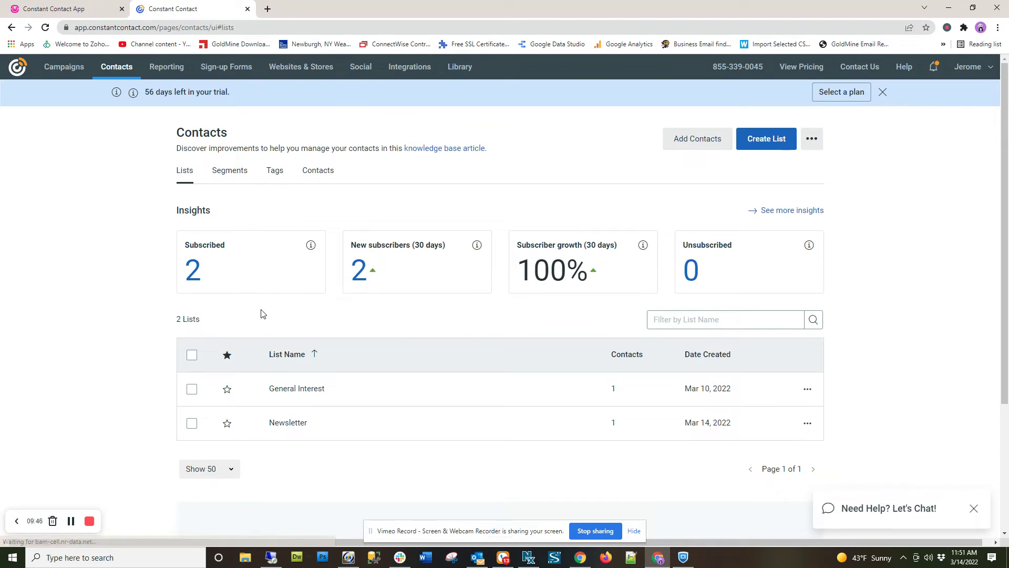
left_click(191, 274)
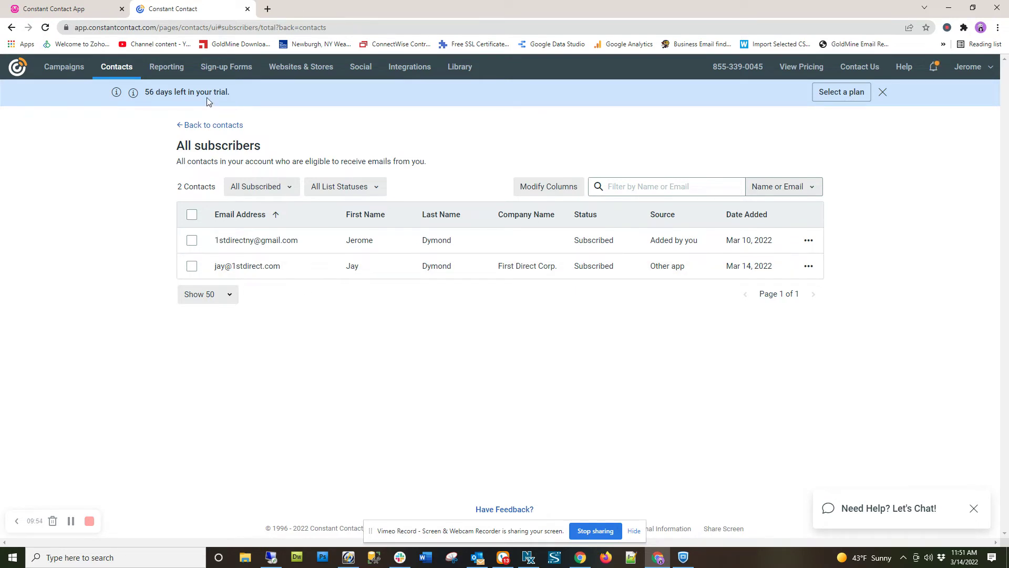
left_click(78, 72)
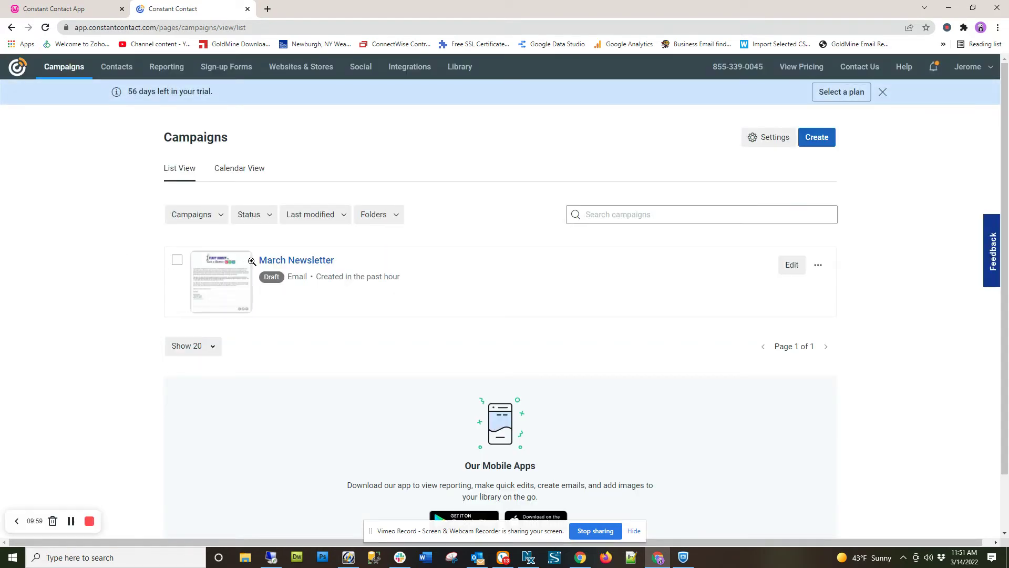
left_click(286, 262)
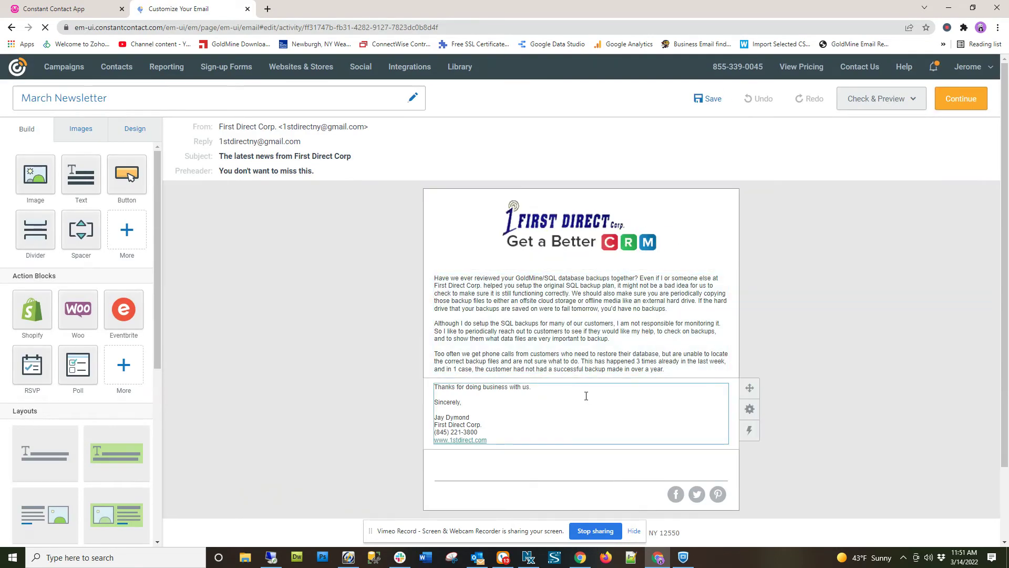
- Review the March Newsletter's body text, signature and footer in the email editor
left_click(535, 363)
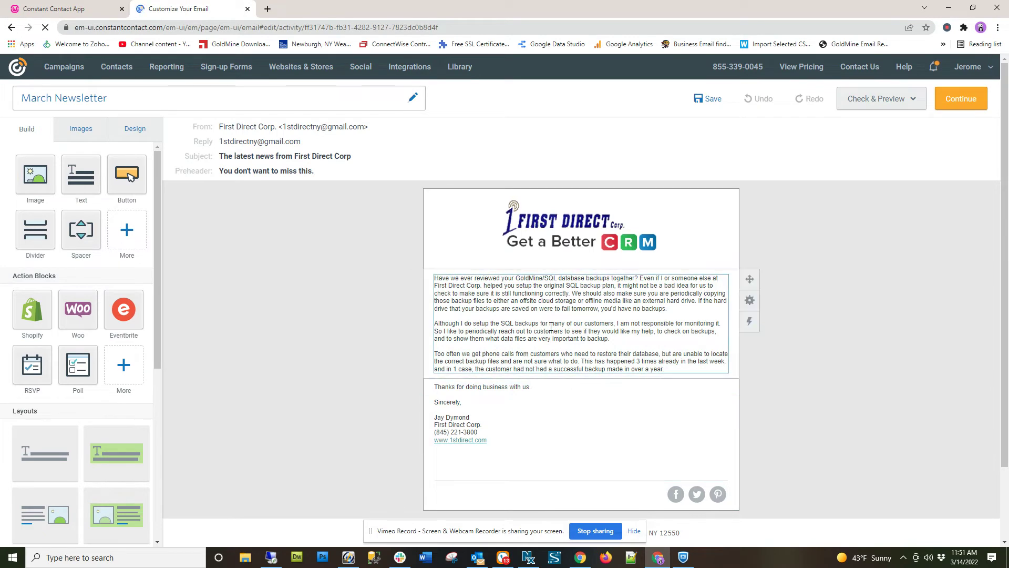
left_click_drag(646, 309, 617, 309)
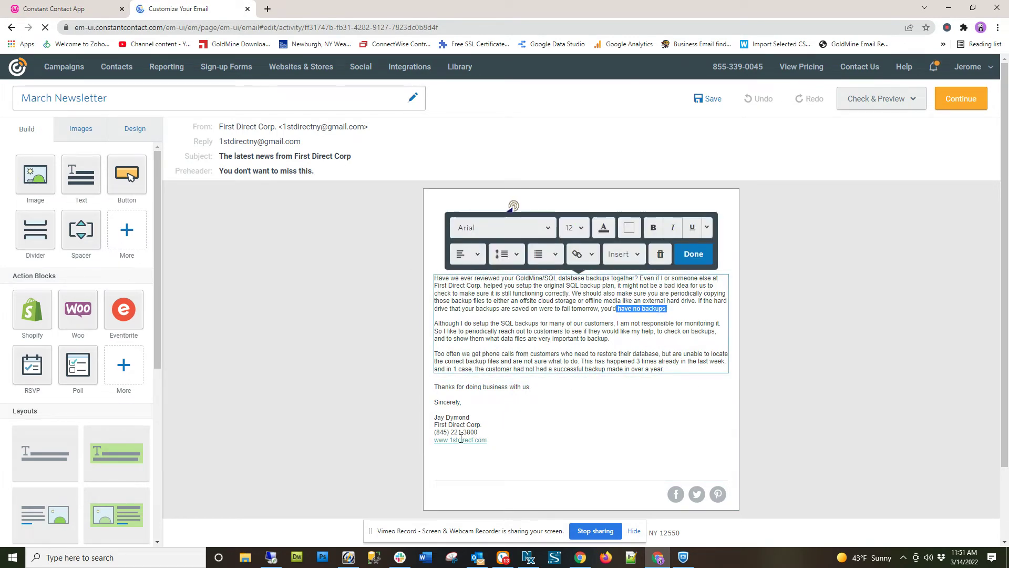
left_click(789, 328)
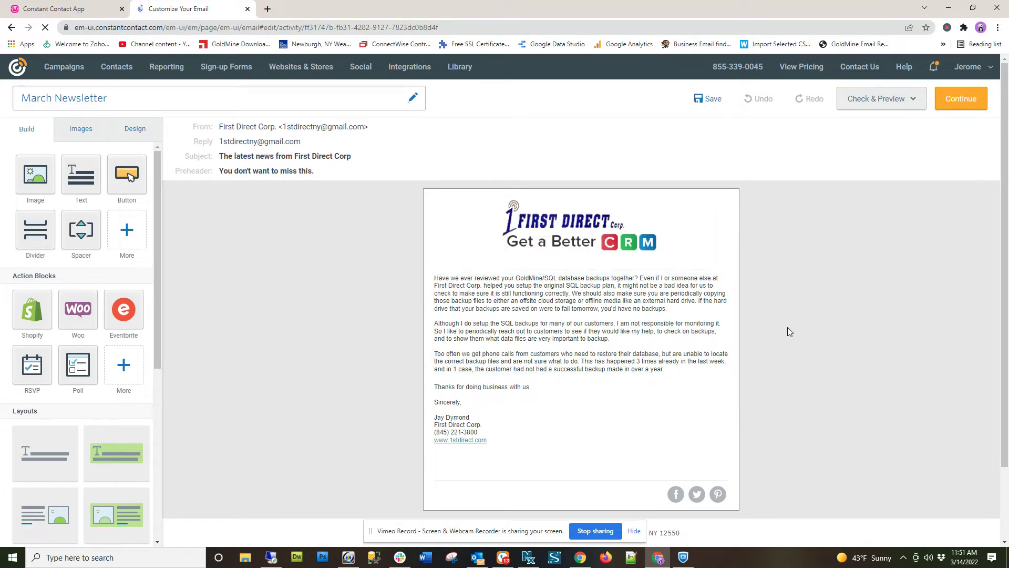
scroll(754, 340, "down", 2)
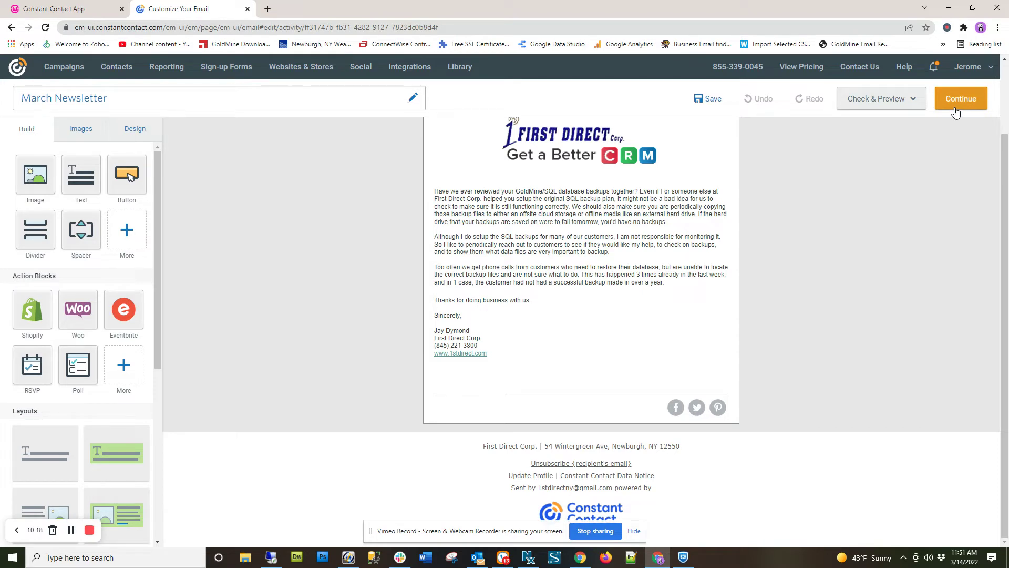
scroll(891, 176, "up", 2)
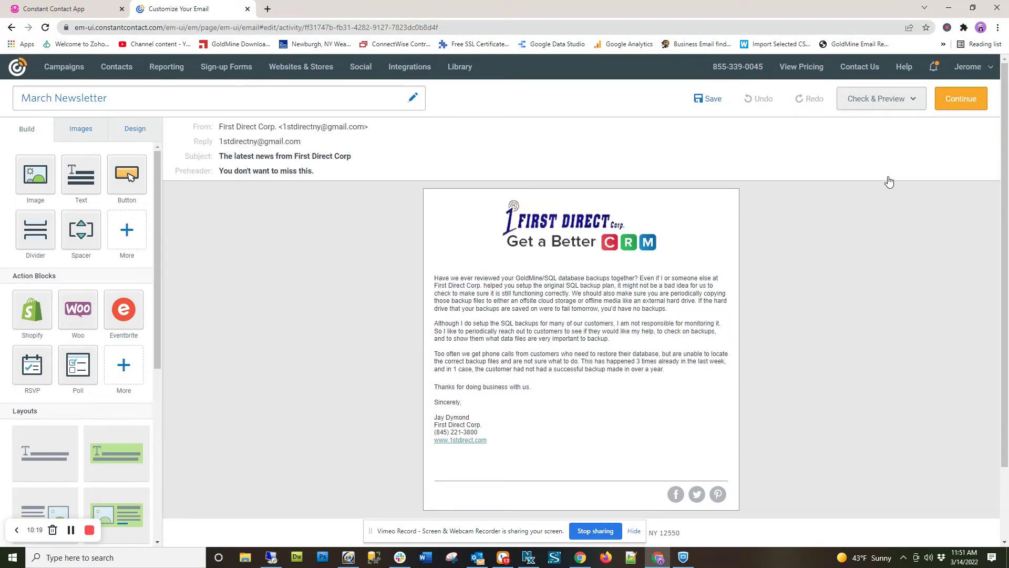
- Continue to the March Newsletter's sending options and make the Newsletter list the recipient instead of General Interest
left_click(894, 105)
left_click(950, 106)
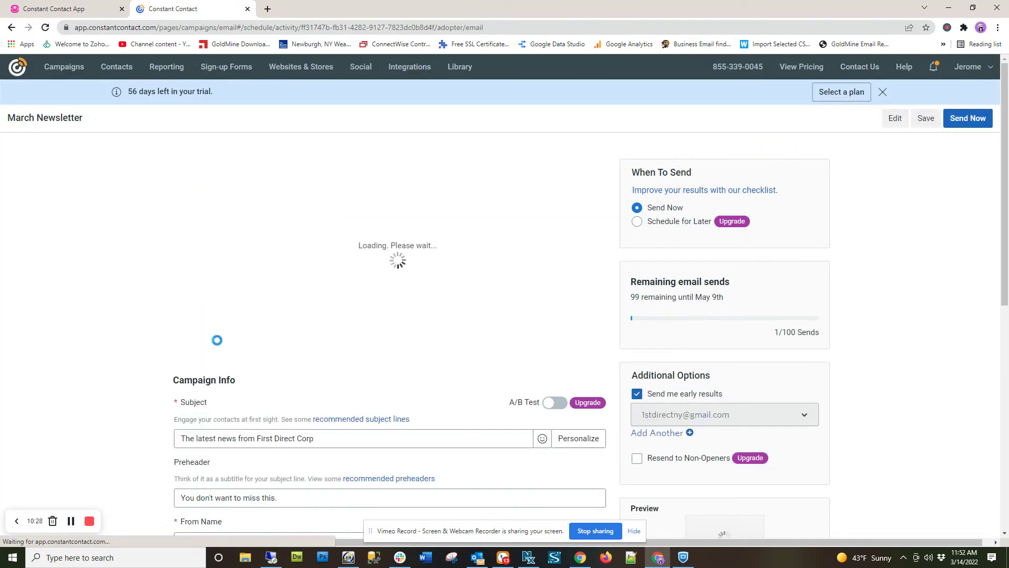
scroll(217, 340, "down", 1)
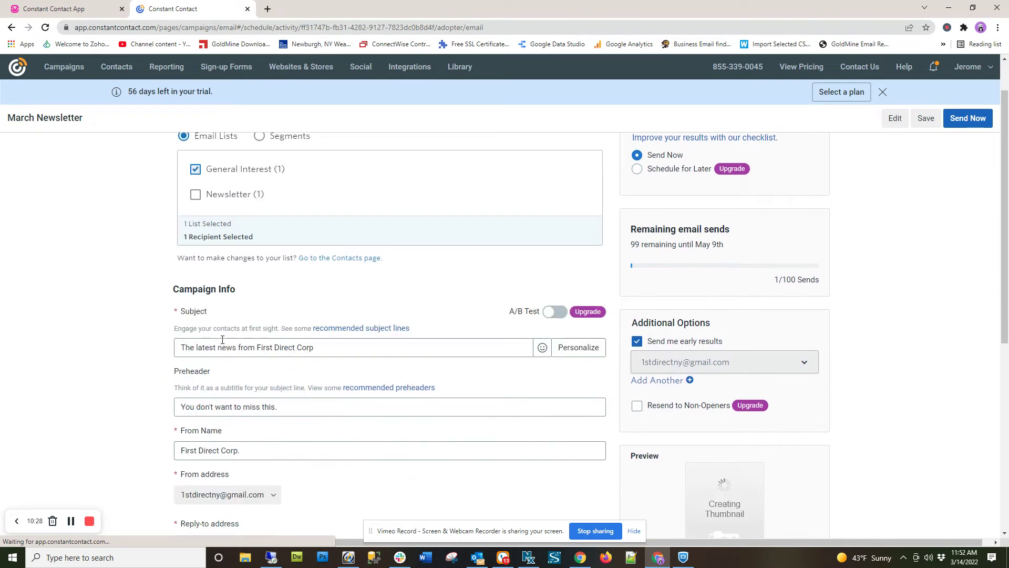
left_click(195, 195)
left_click(196, 169)
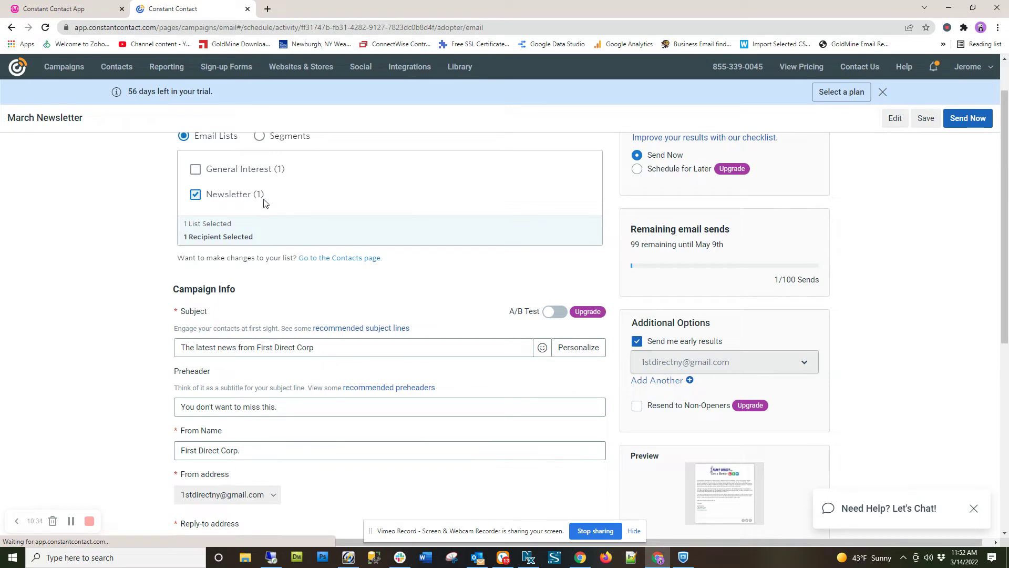
- Check the March Newsletter's subject, sender and physical address details, and send the campaign immediately
scroll(278, 214, "down", 3)
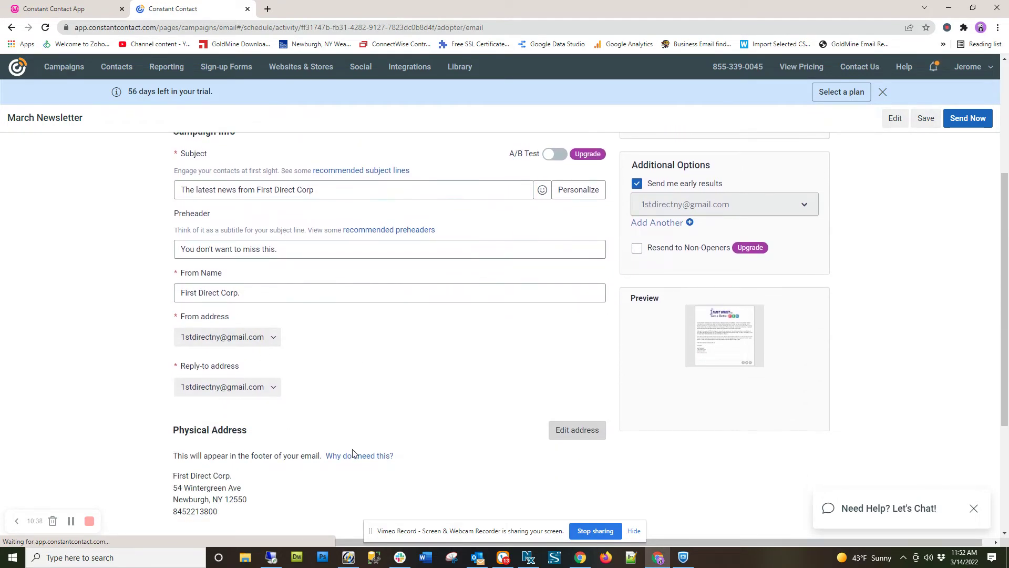
scroll(417, 404, "down", 2)
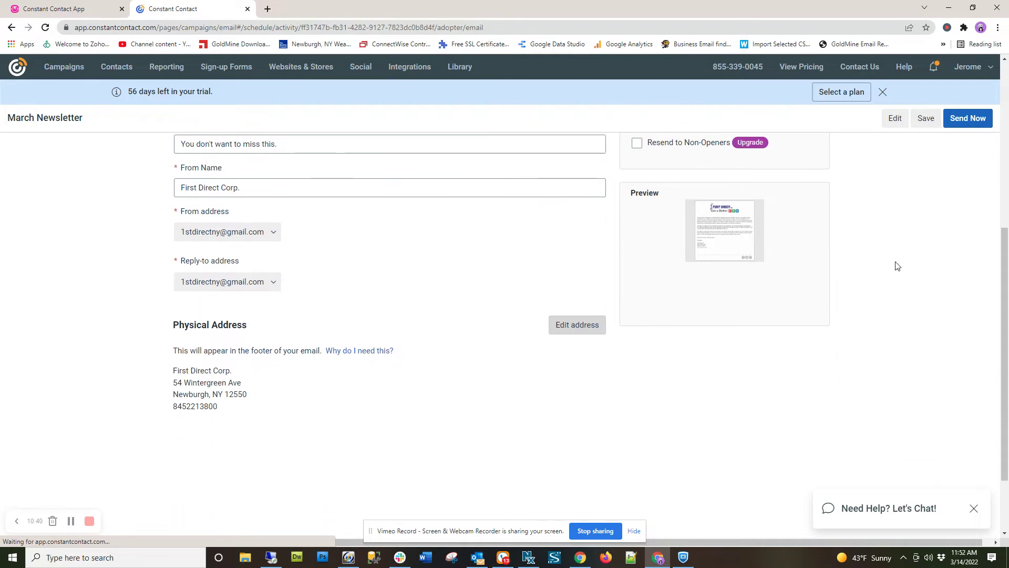
left_click(963, 125)
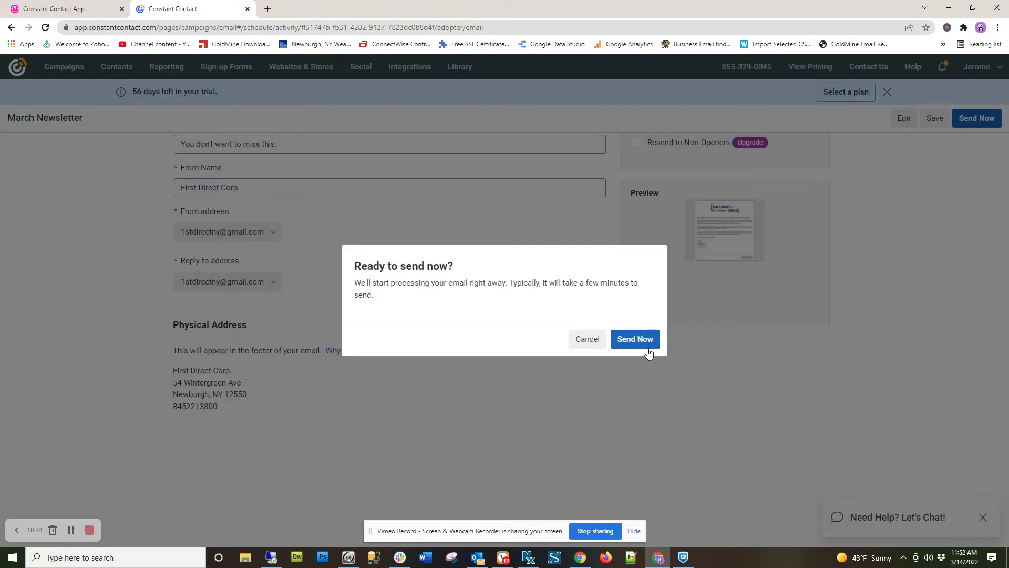
left_click(646, 346)
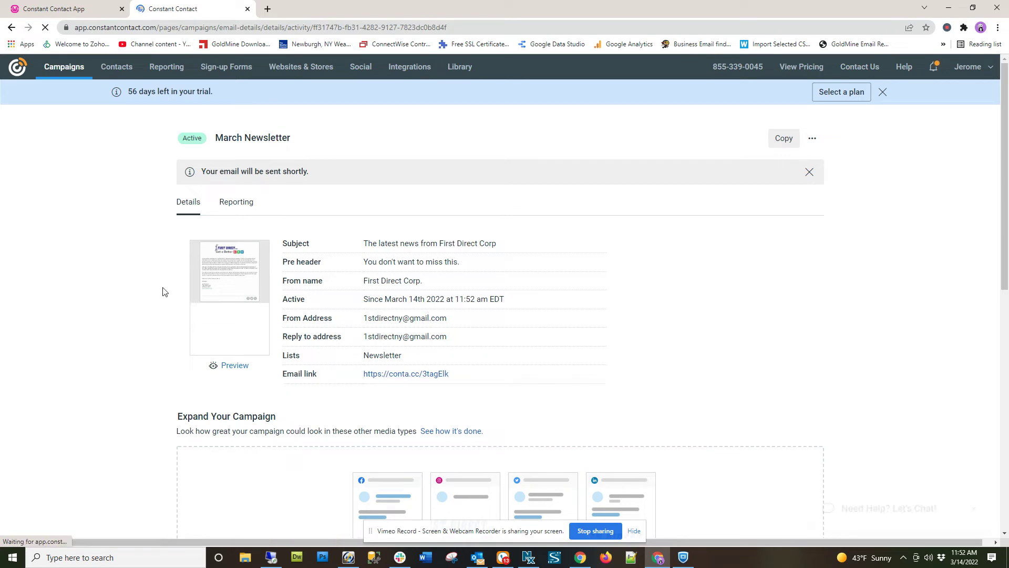
- Switch to the Constant Contact App, refresh the campaign results download page, and select the March Newsletter campaign
left_click(96, 16)
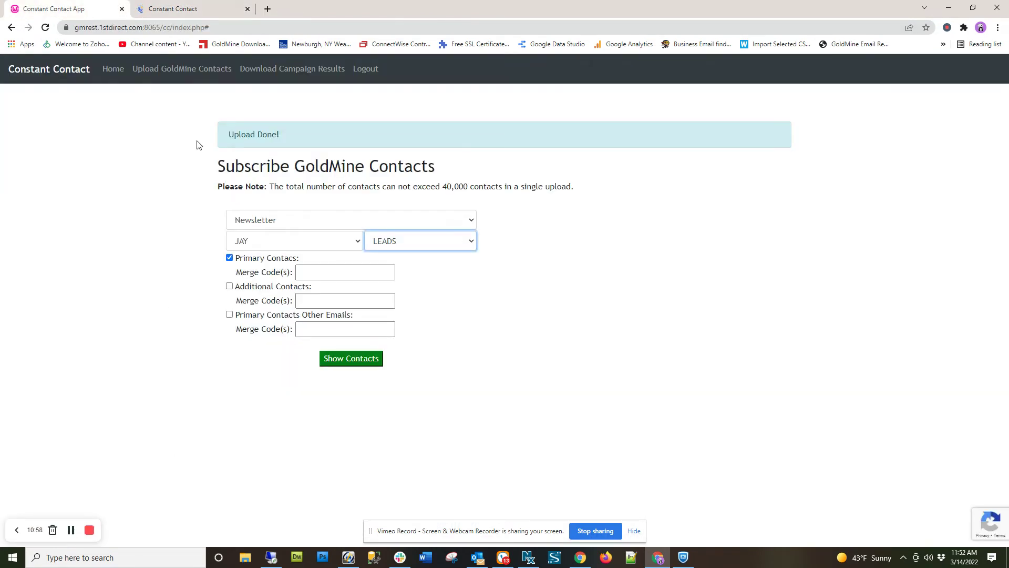
left_click(283, 74)
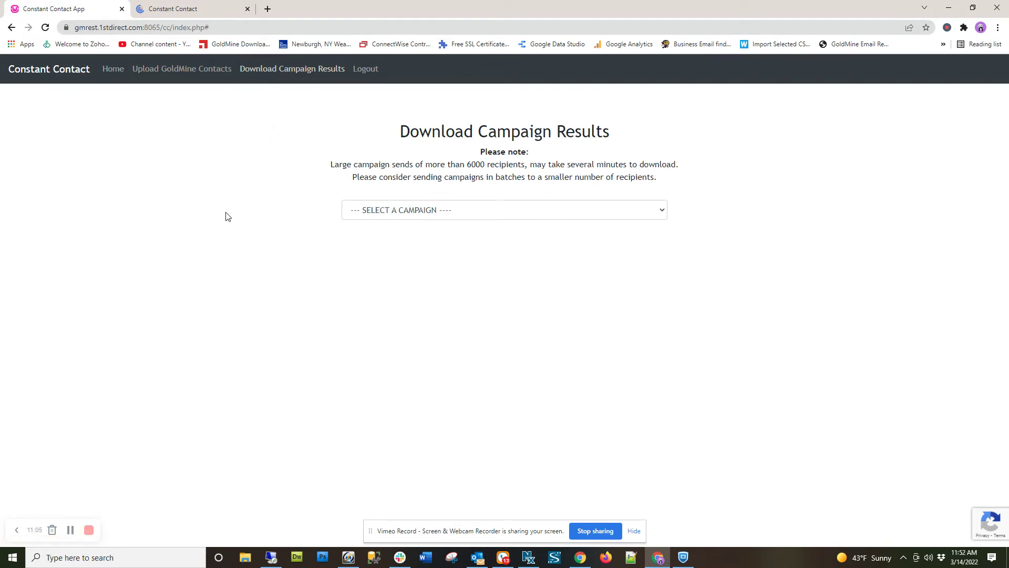
left_click(148, 73)
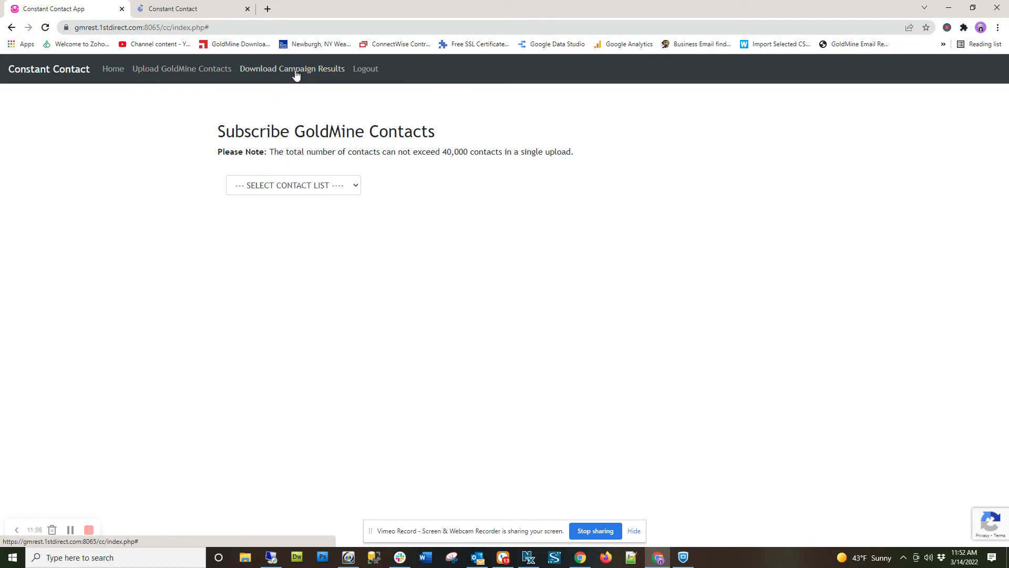
left_click(294, 74)
left_click(425, 211)
left_click(421, 210)
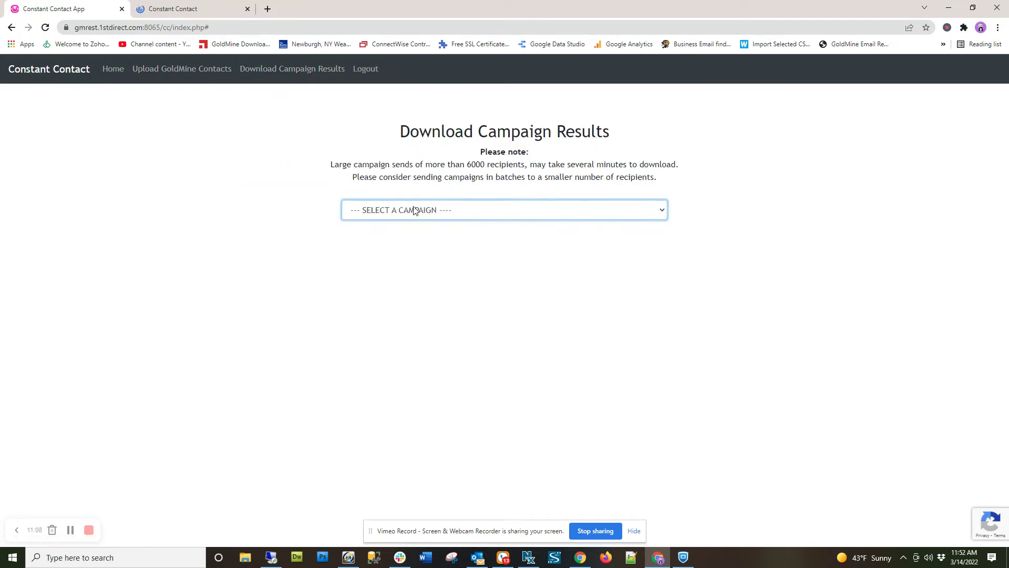
right_click(248, 153)
left_click(292, 183)
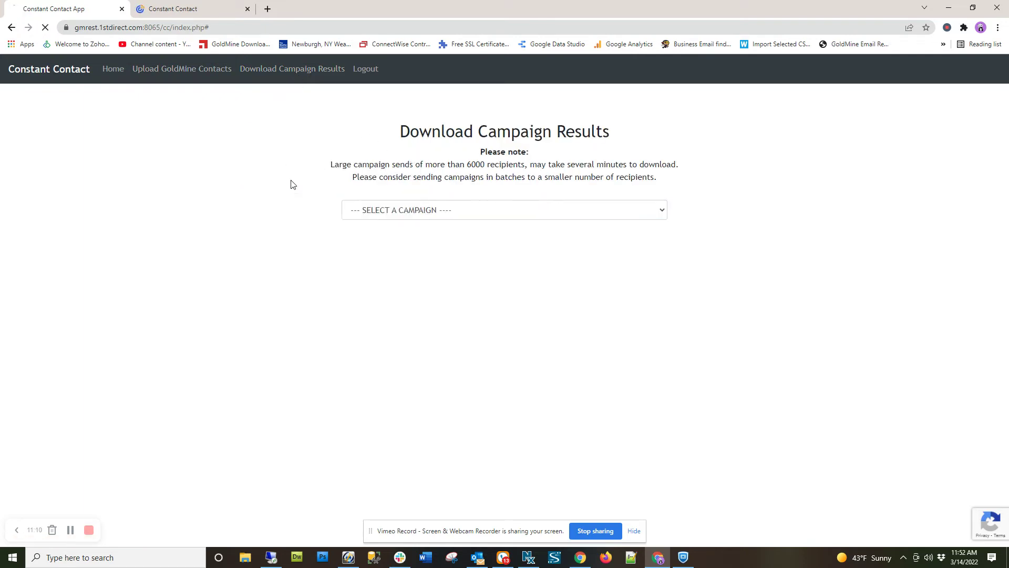
left_click(443, 187)
left_click(431, 209)
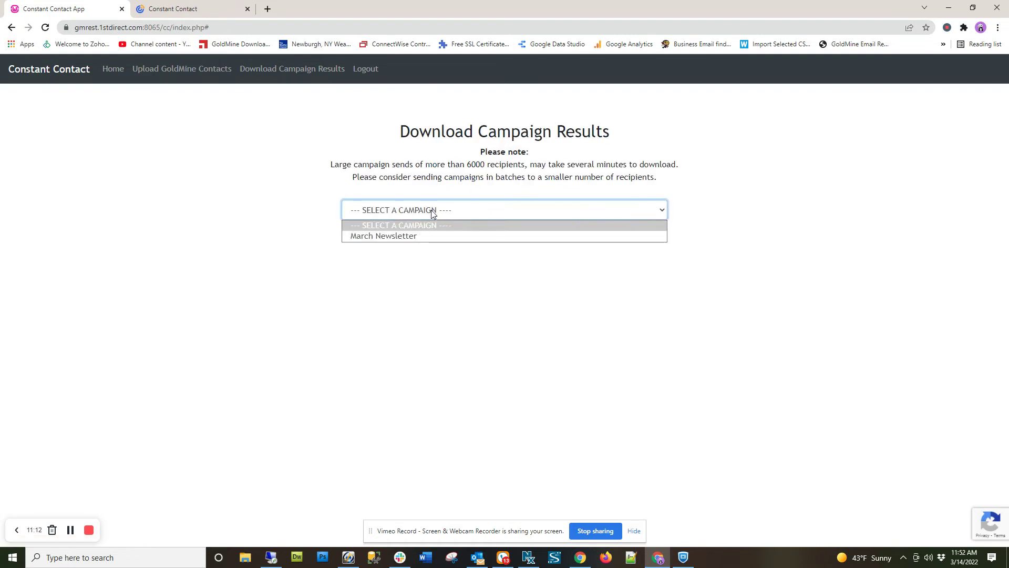
left_click(419, 240)
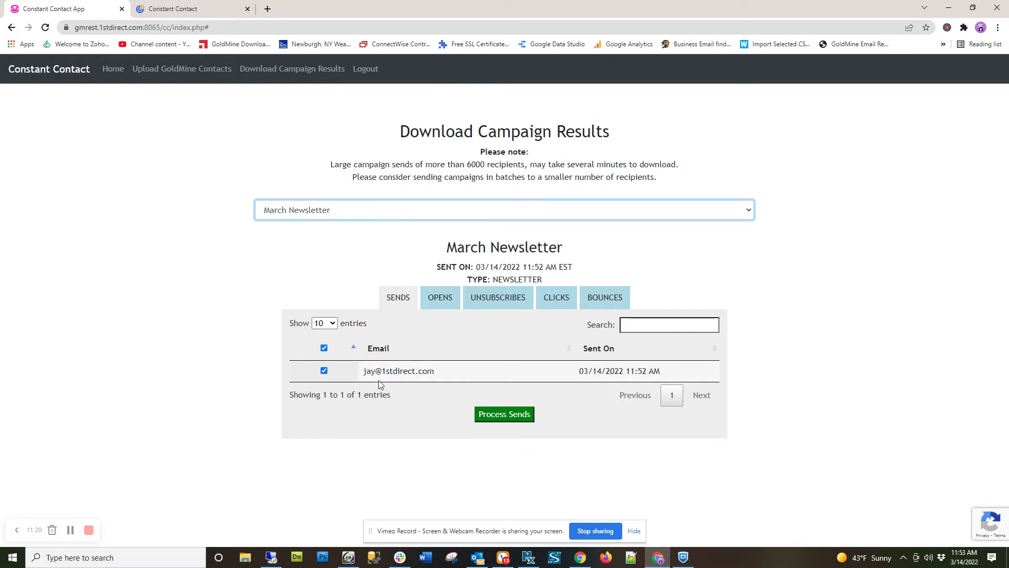
- Check the recipient listed under the March Newsletter's sends and process the sends data
left_click_drag(364, 372, 439, 378)
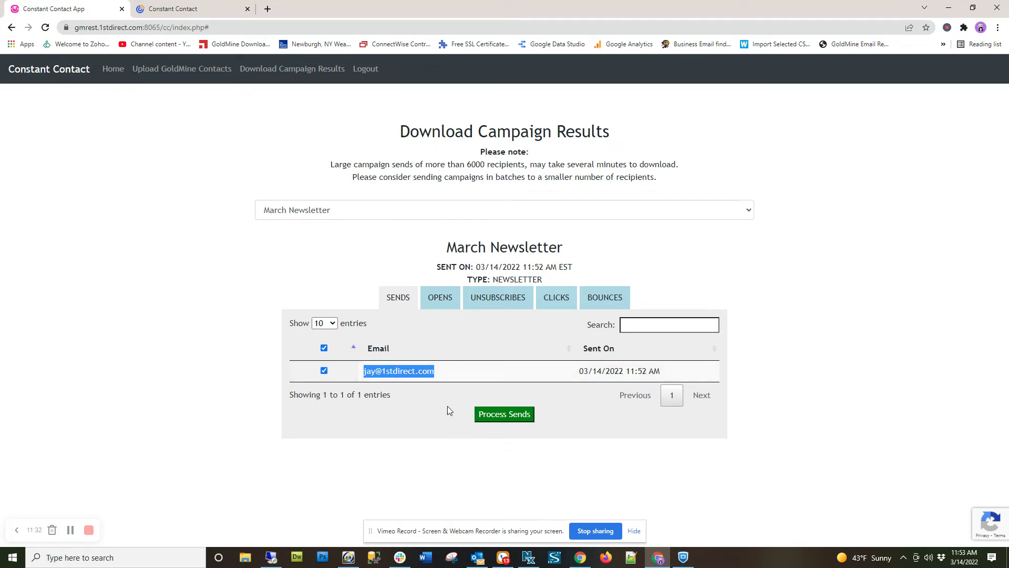
left_click(480, 399)
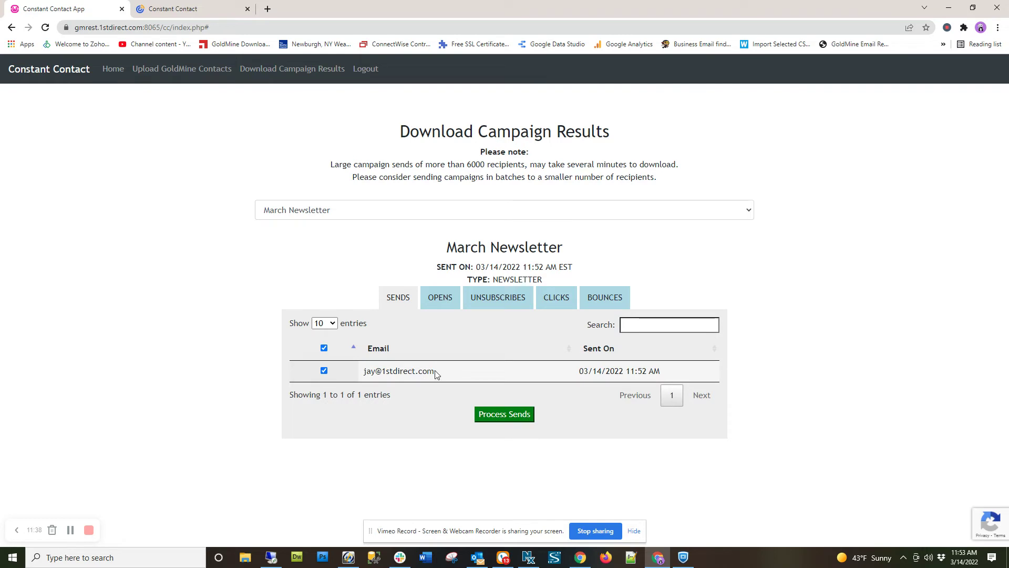
mouse_move(437, 371)
left_mouse_down()
mouse_move(369, 370)
mouse_move(433, 372)
left_mouse_up()
left_click(368, 370)
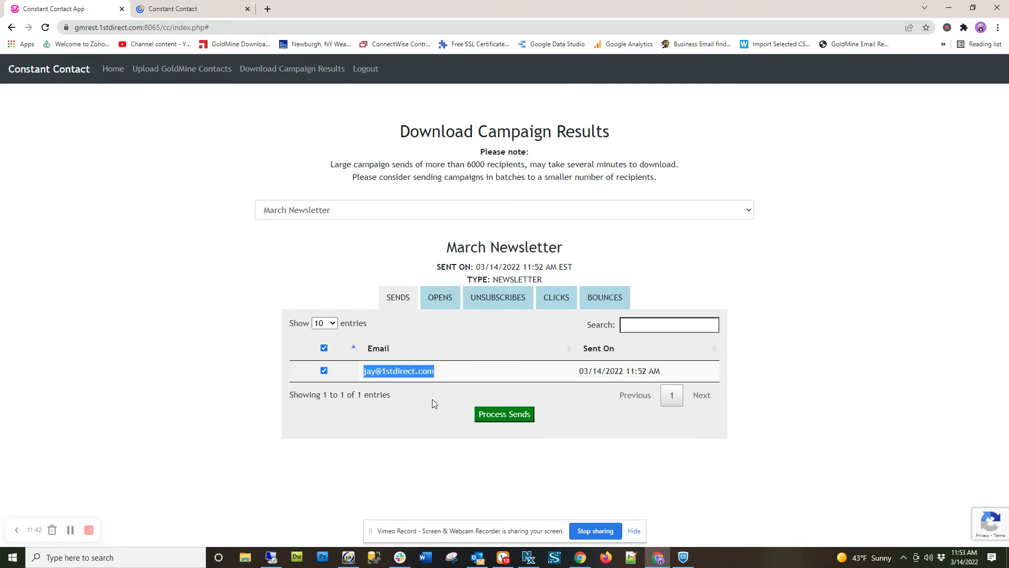
left_click(502, 416)
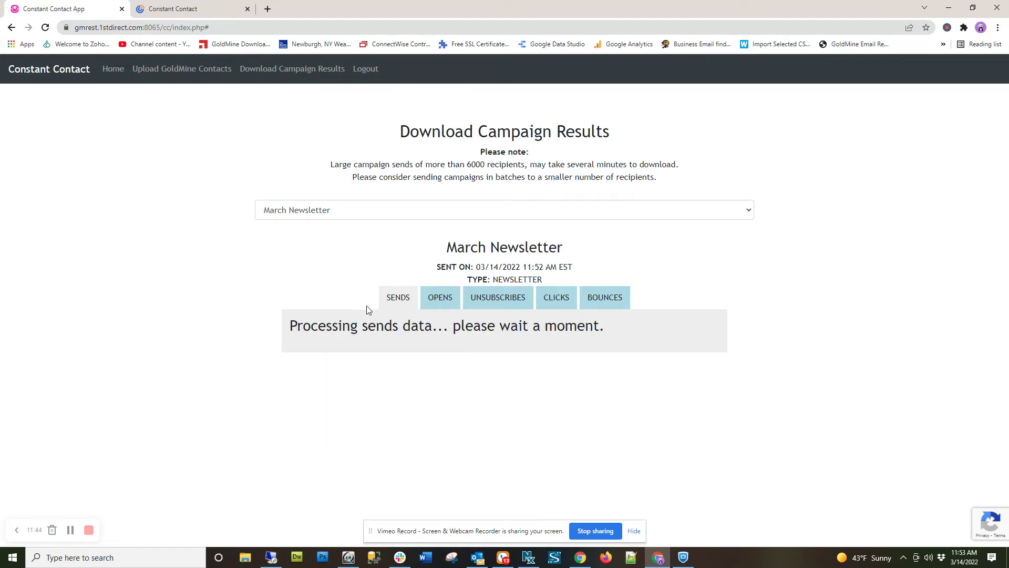
left_click_drag(385, 370, 582, 374)
- Check the March Newsletter's opens, unsubscribes, clicks and bounces, and return to the processed sends
left_click(441, 304)
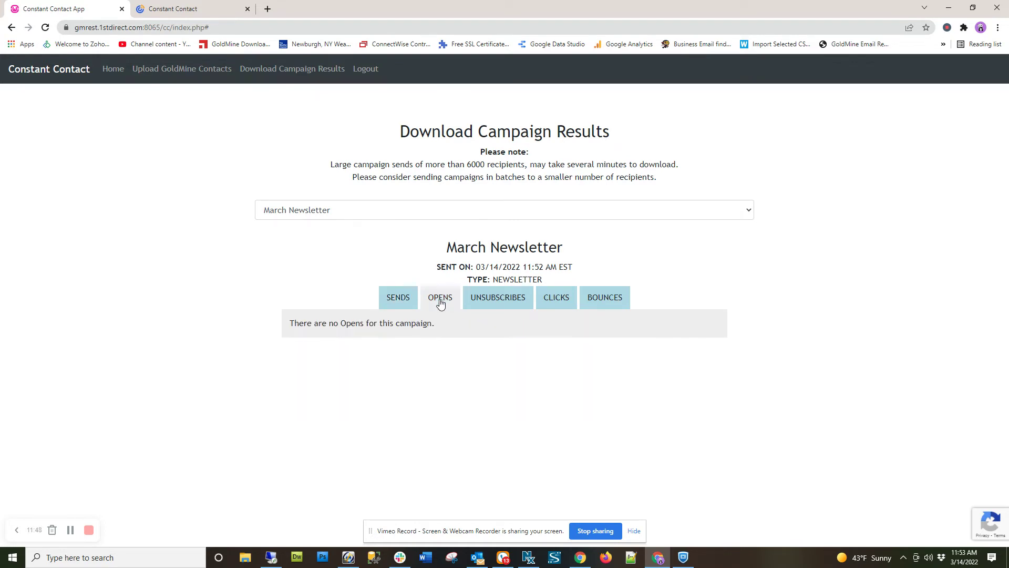
left_click(482, 299)
left_click(550, 307)
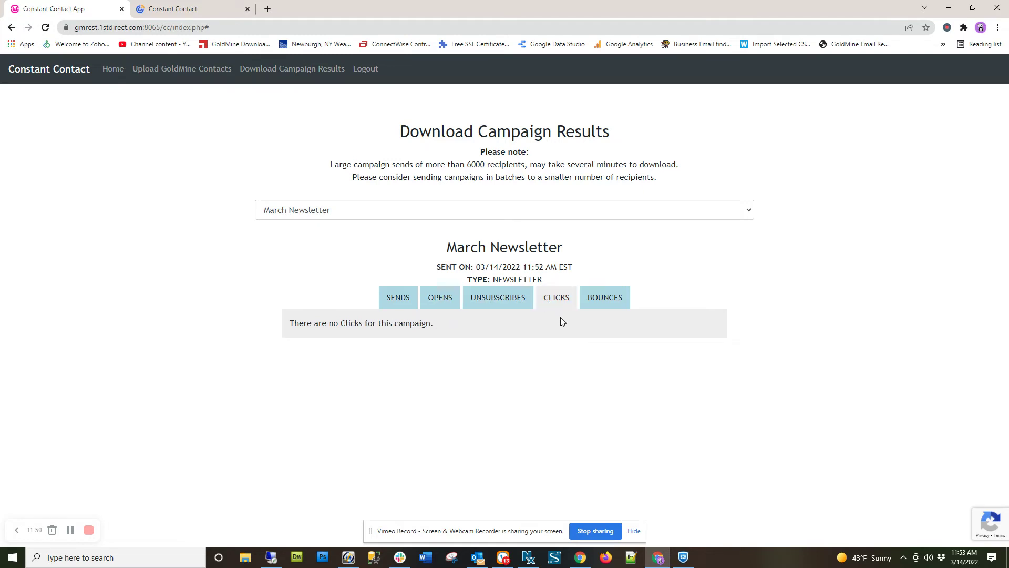
left_click(598, 306)
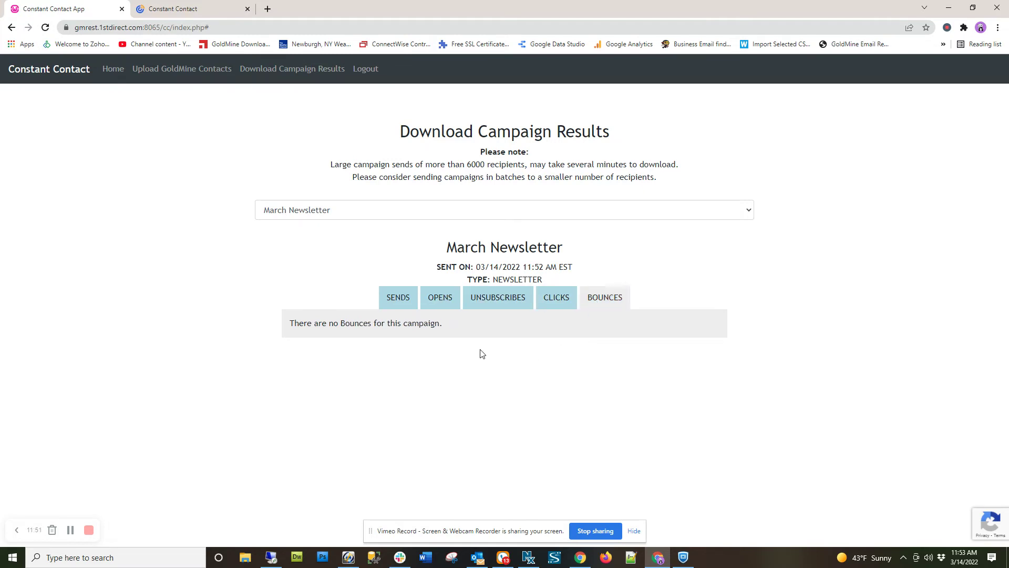
left_click(441, 301)
left_click(400, 302)
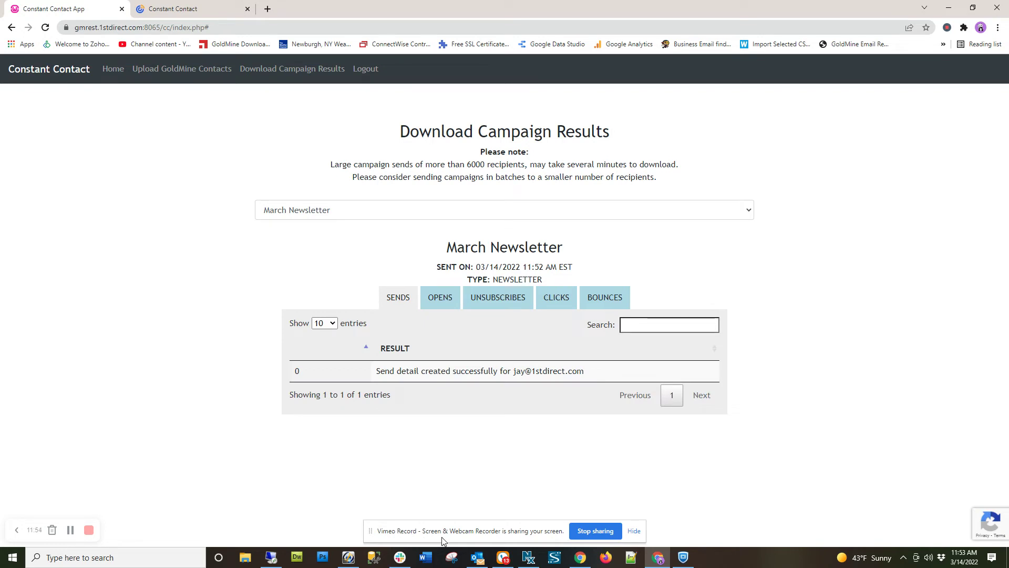
- Switch to Outlook and delete all messages in the Junk Email folder
left_click(475, 557)
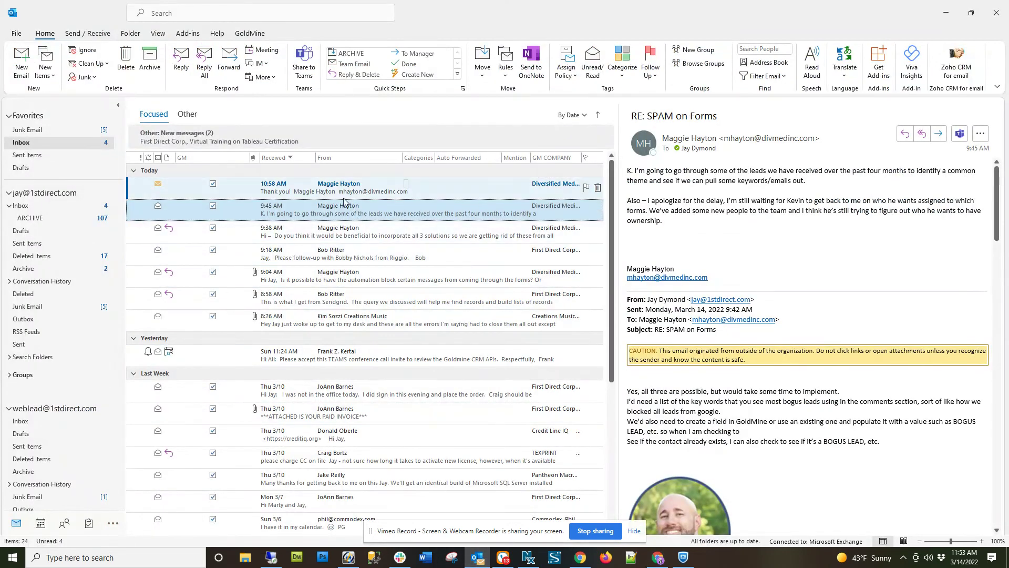
left_click(52, 132)
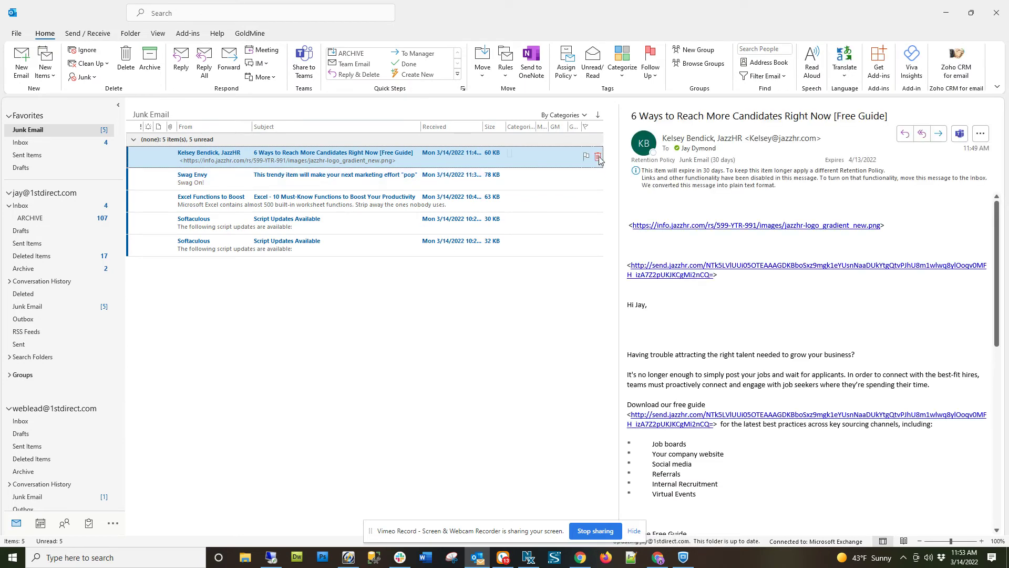
left_click(598, 157)
left_click(598, 158)
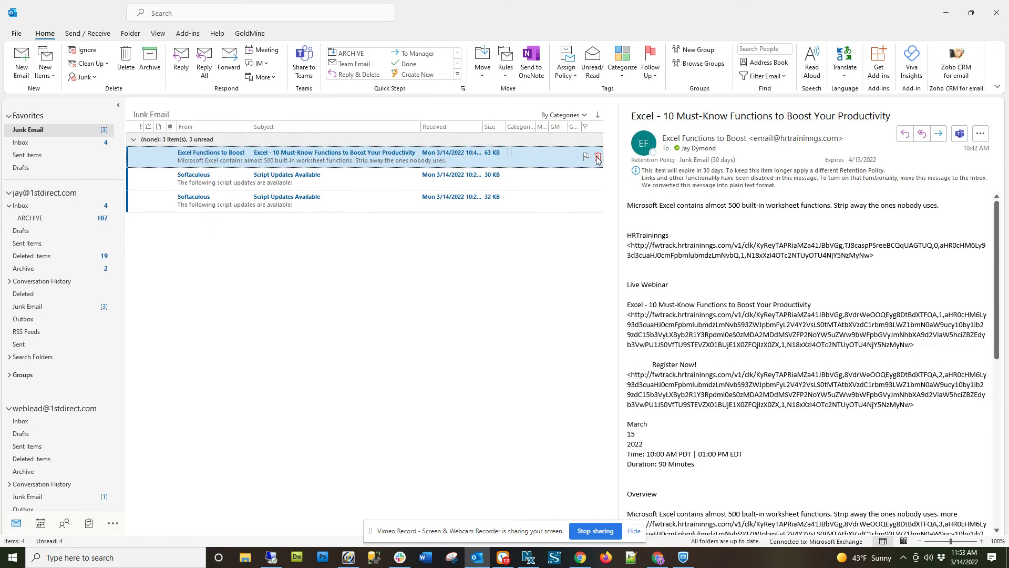
left_click(598, 161)
left_click(598, 161)
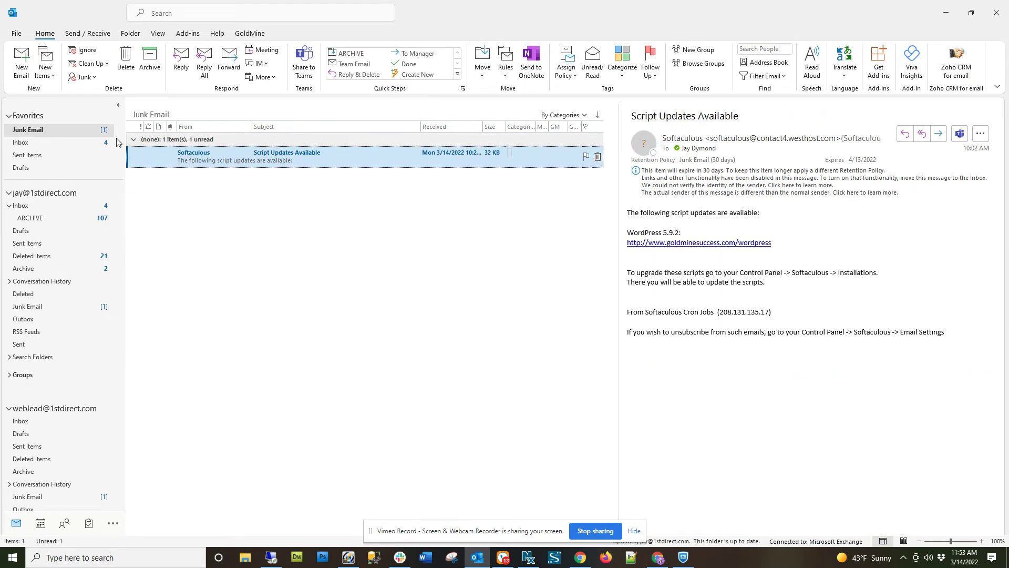
left_click(598, 160)
- Open the First Direct Corp. newsletter from the inbox's Other messages in its own window
left_click(55, 142)
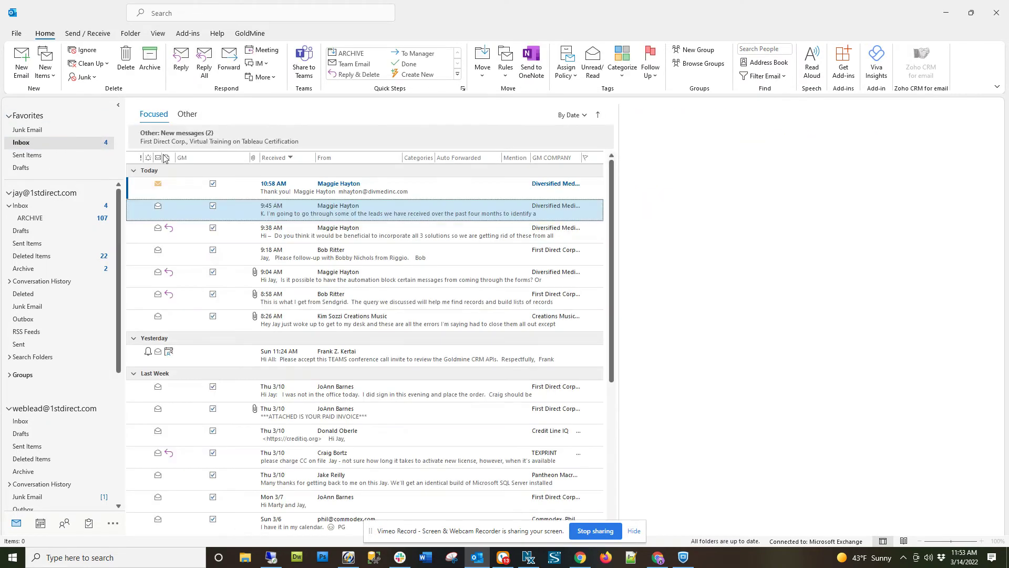
left_click(201, 137)
left_click(341, 164)
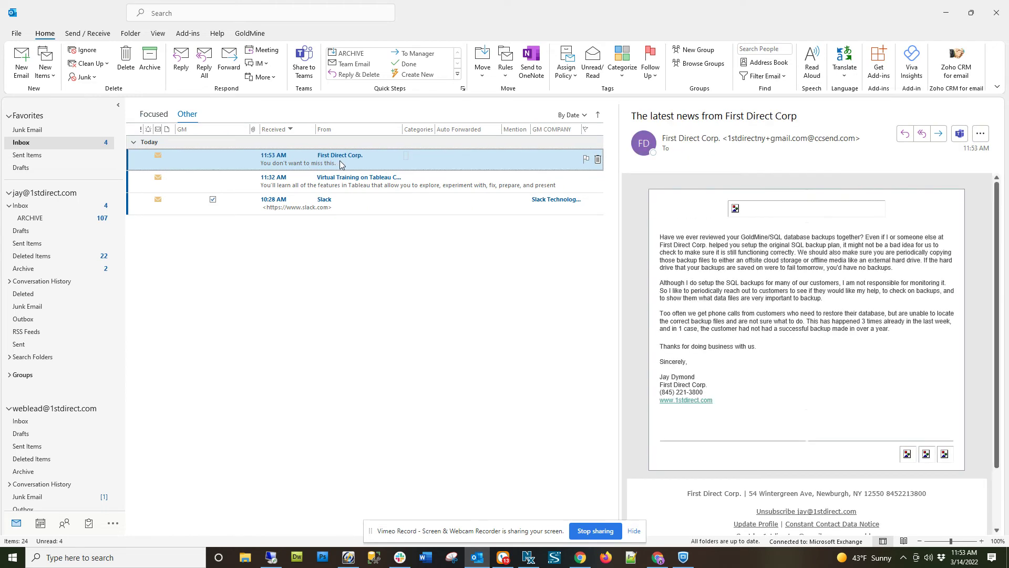
double_click(341, 164)
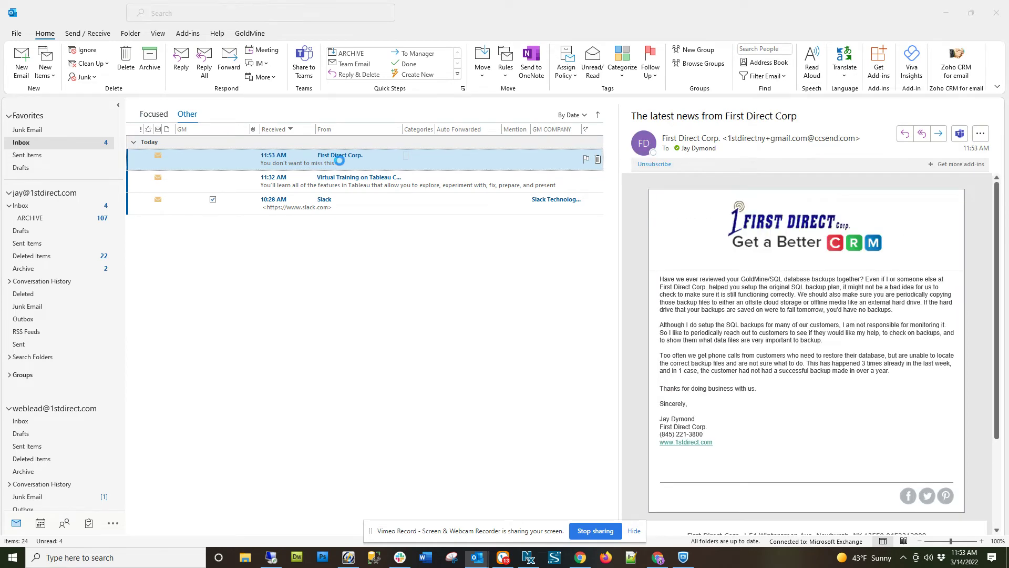
left_click_drag(585, 137, 403, 54)
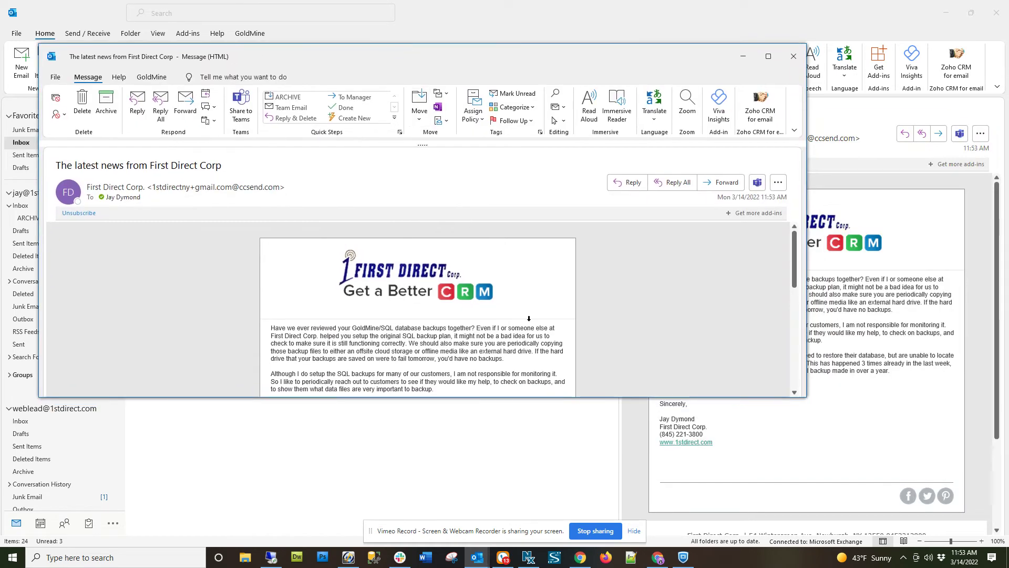
scroll(602, 285, "down", 3)
scroll(602, 285, "down", 3)
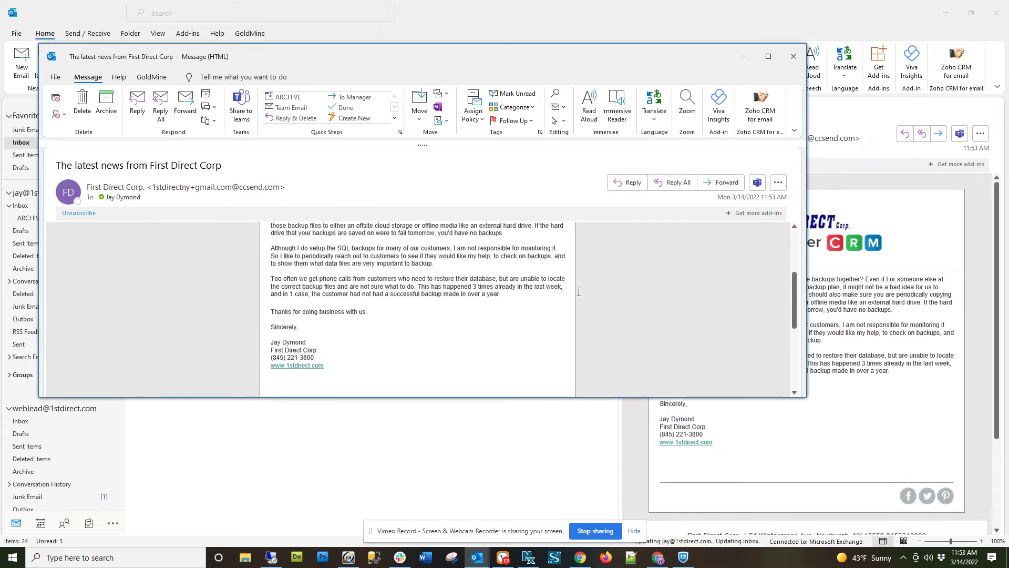
left_click(314, 366)
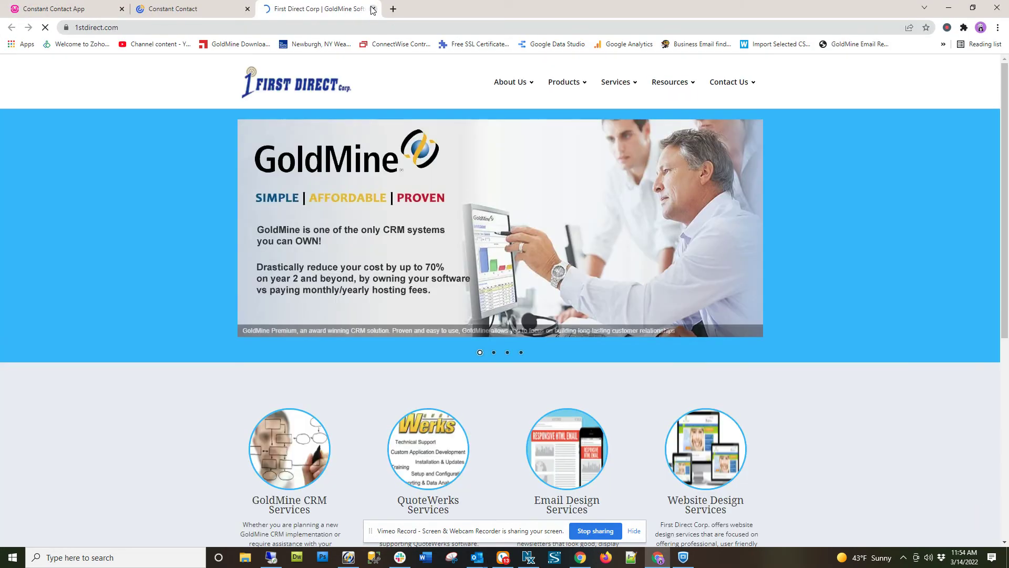
left_click(373, 9)
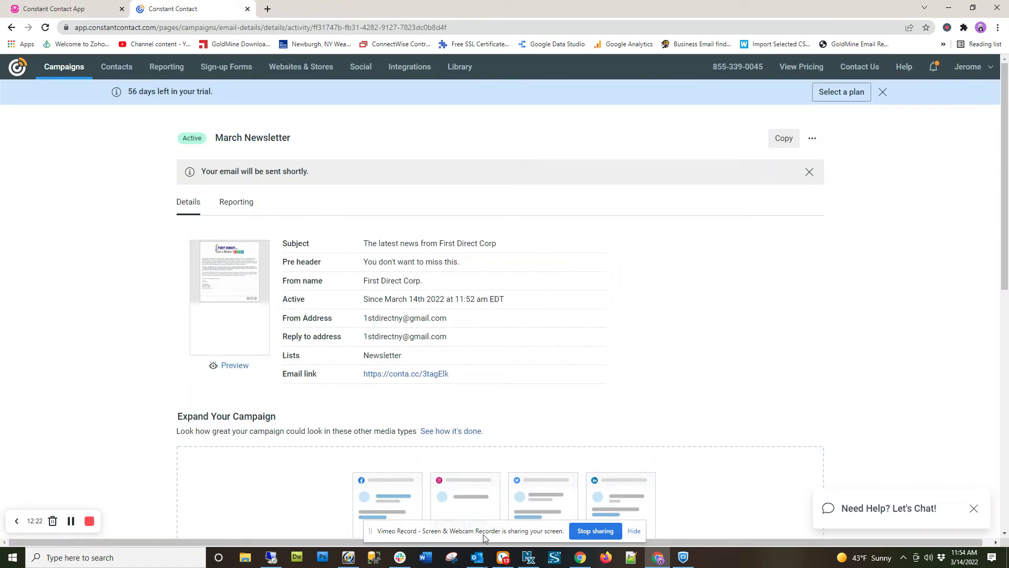
- Switch to the Outlook inbox and unsubscribe from all First Direct Corp. emails through the link at the end of the newsletter
mouse_move(474, 563)
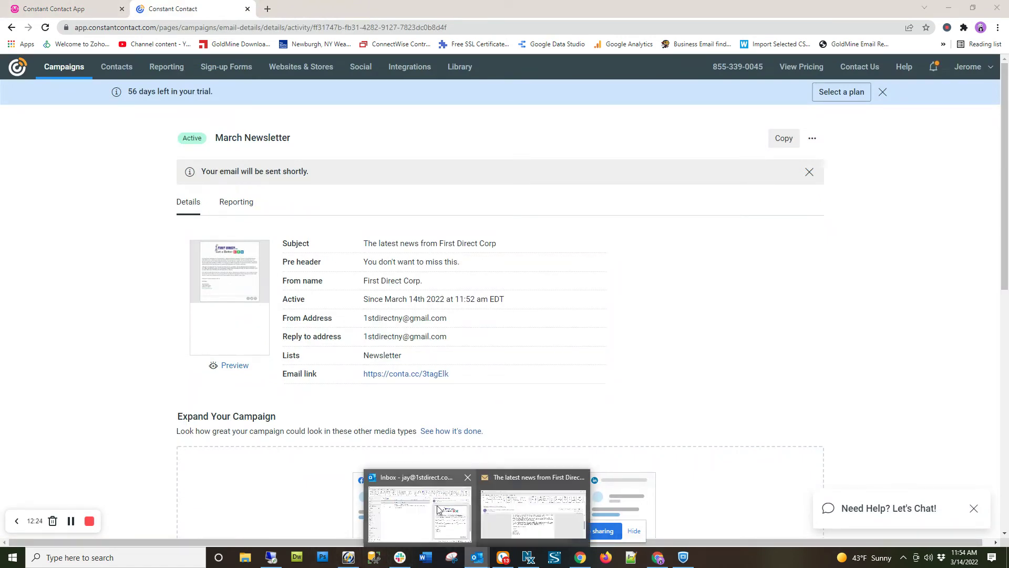
left_click(461, 506)
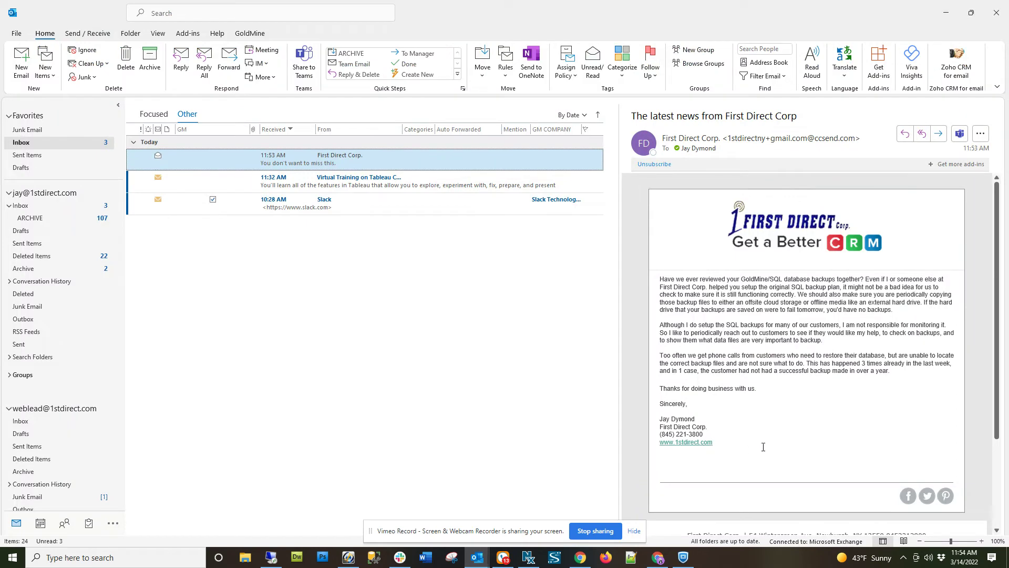
scroll(764, 447, "down", 2)
left_click(795, 479)
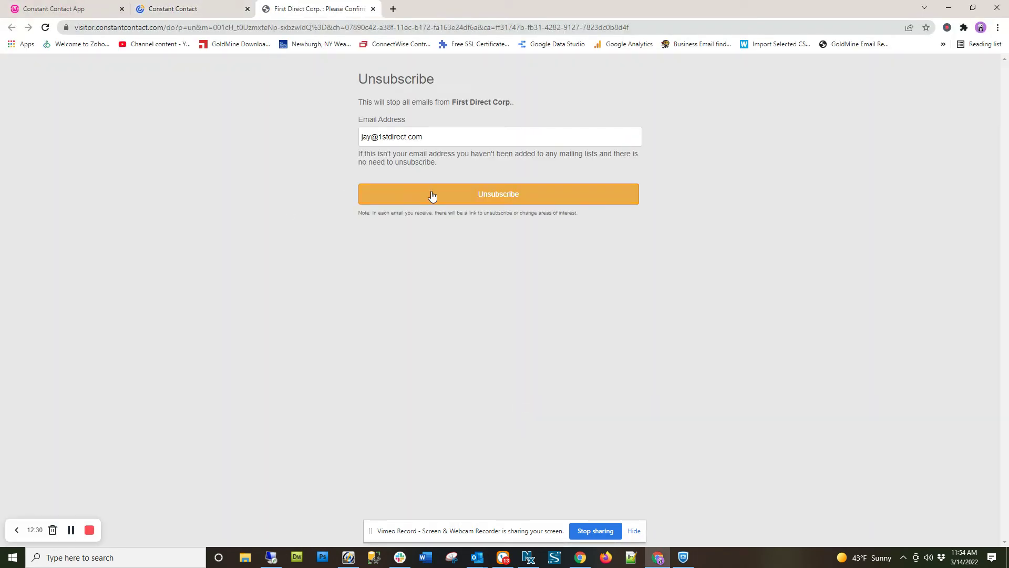
left_click(432, 196)
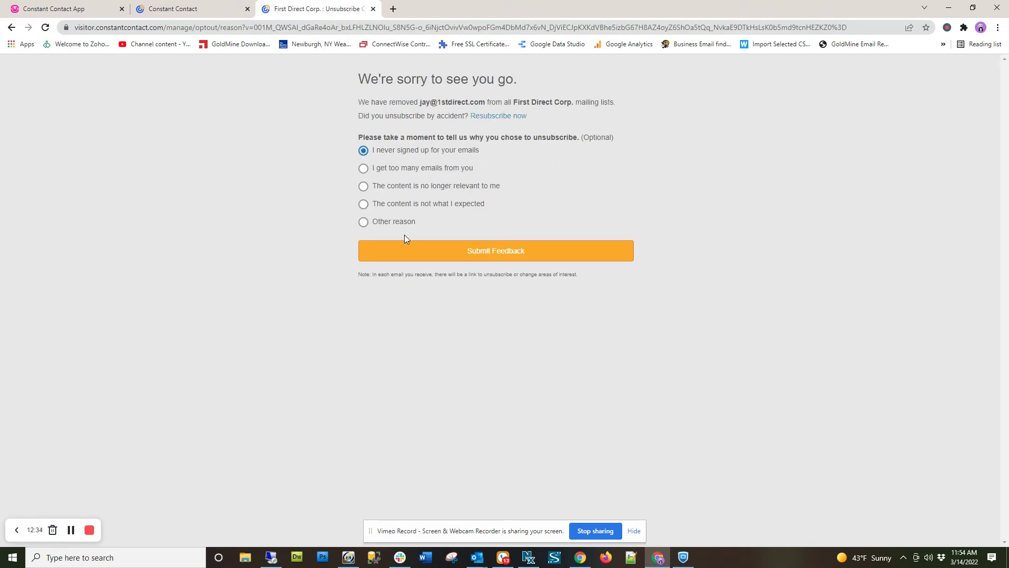
- Submit "The content is not what I expected" as the unsubscribe reason and close the feedback page
left_click(364, 222)
left_click(365, 204)
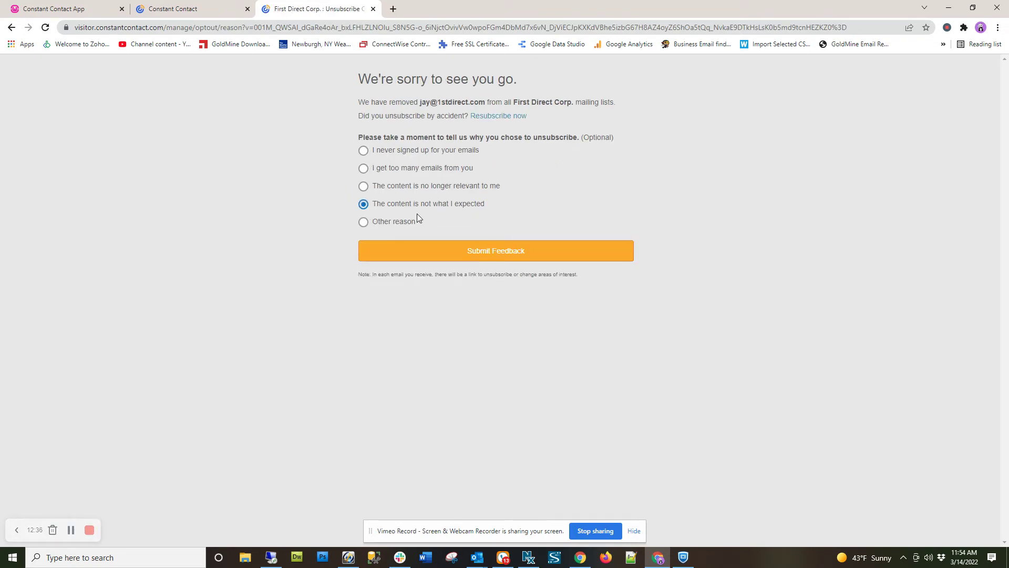
left_click(461, 257)
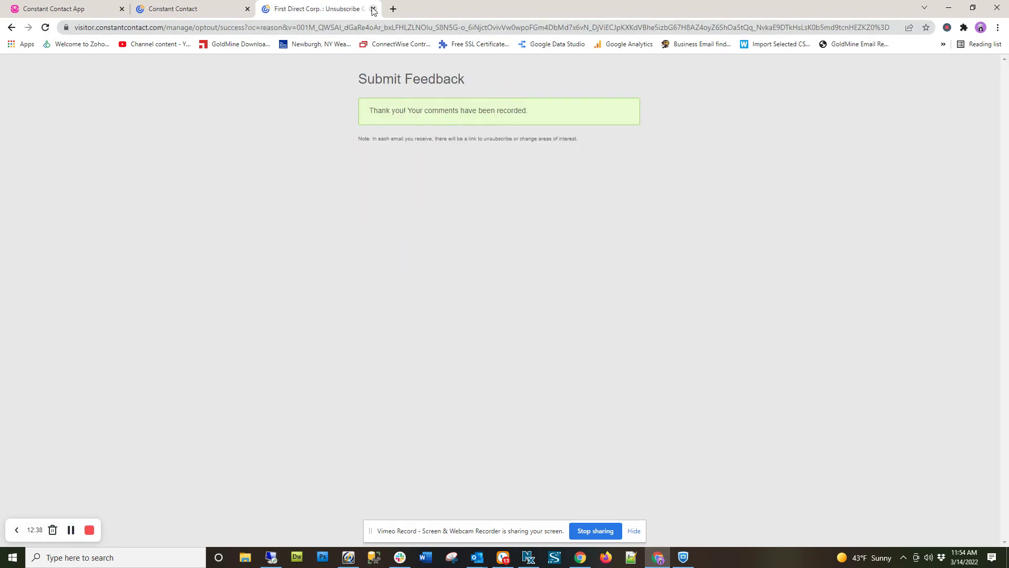
left_click(373, 8)
- Return to the Constant Contact App and reload the campaign results for the March Newsletter
left_click(58, 8)
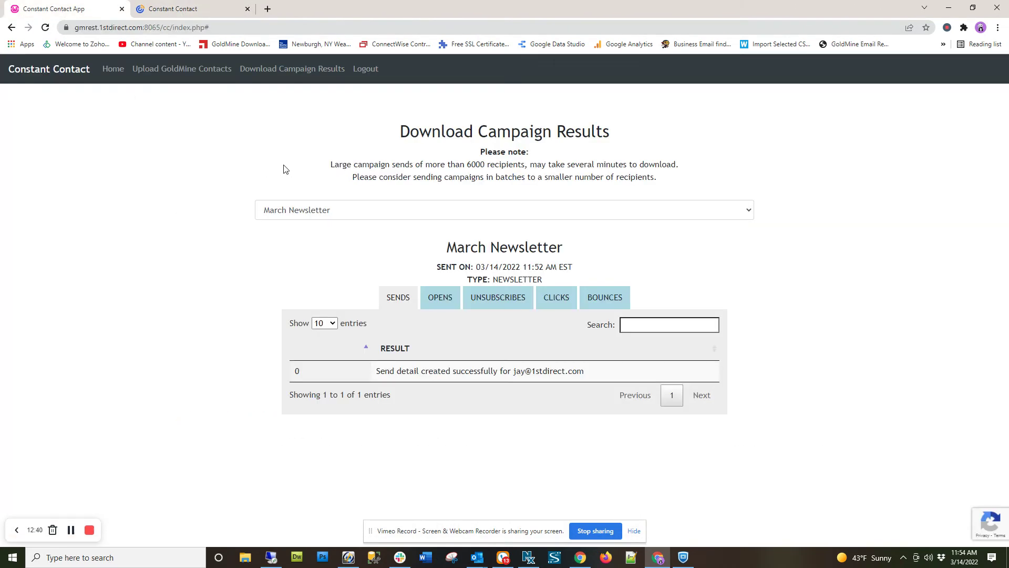
right_click(318, 165)
left_click(349, 196)
left_click(291, 68)
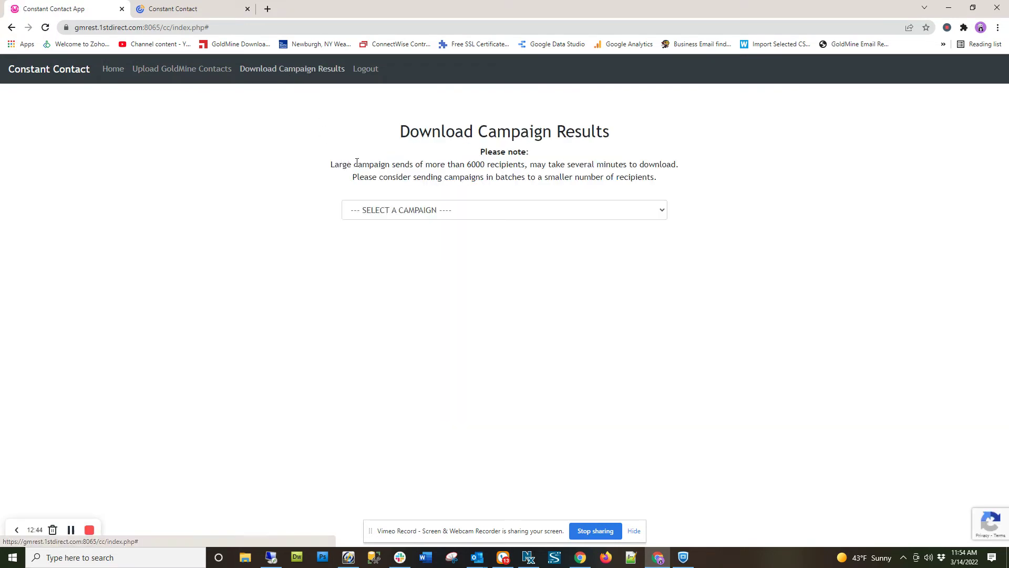
left_click(395, 210)
left_click(383, 236)
- Review the March Newsletter's open time, unsubscribe reason, clicked link and bounces, ending on the sends
left_click(436, 302)
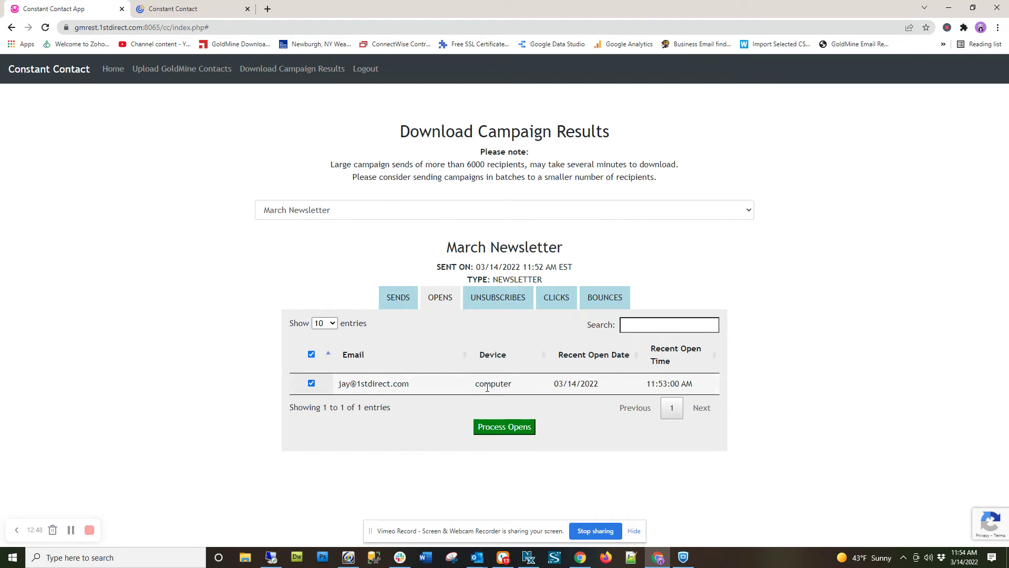
left_click_drag(471, 388, 695, 387)
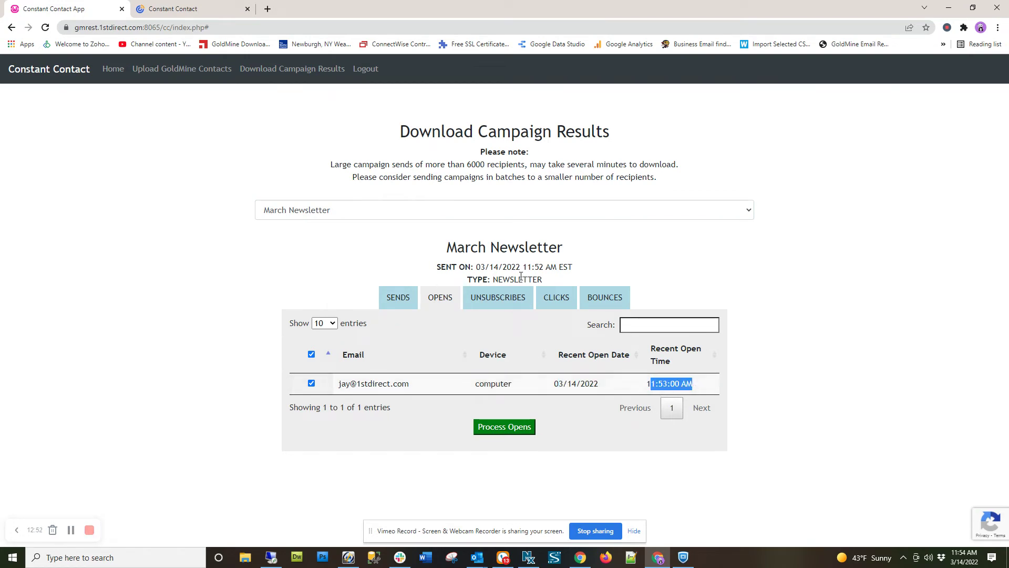
left_click(494, 297)
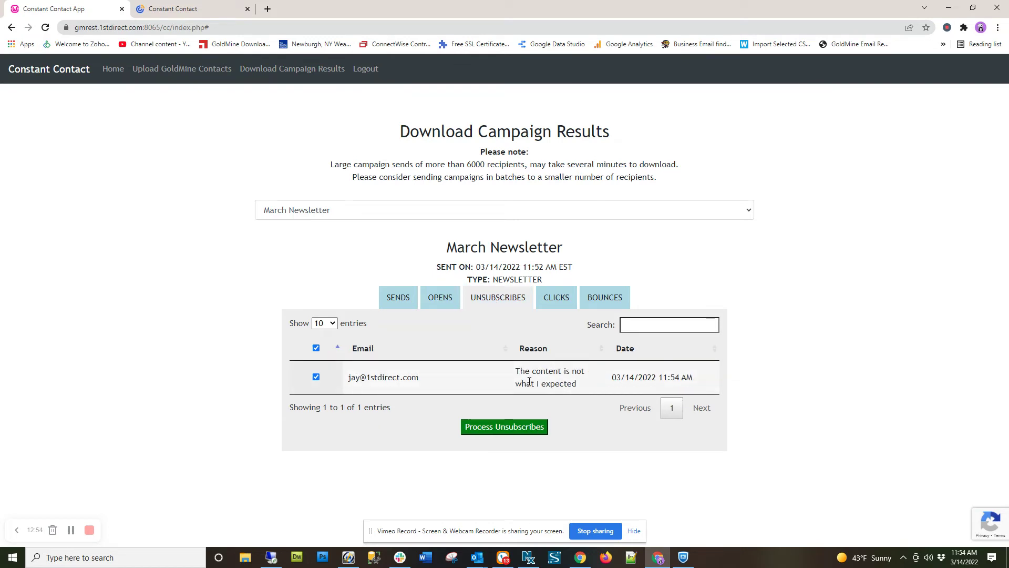
left_click_drag(517, 370, 589, 386)
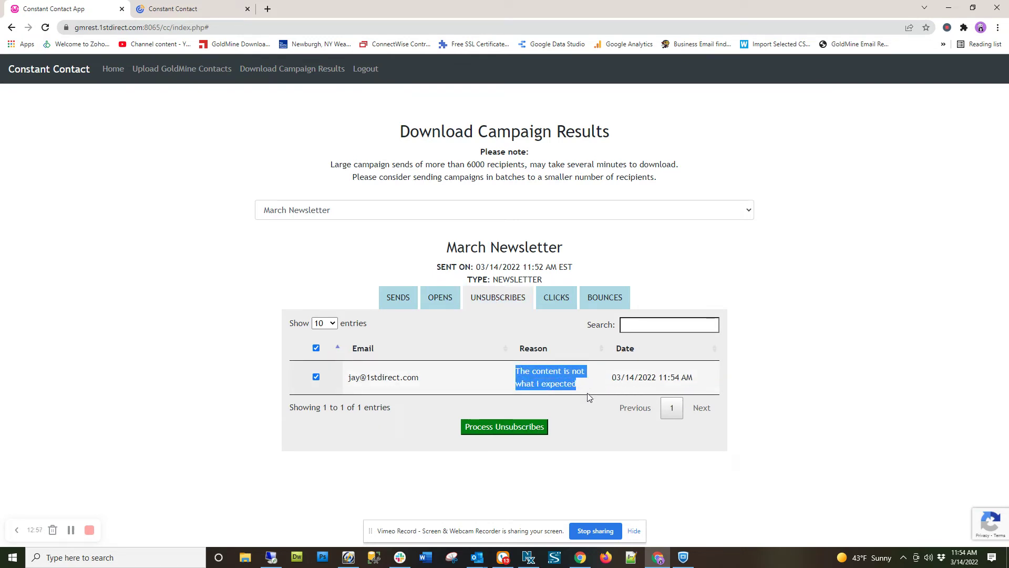
left_click(558, 307)
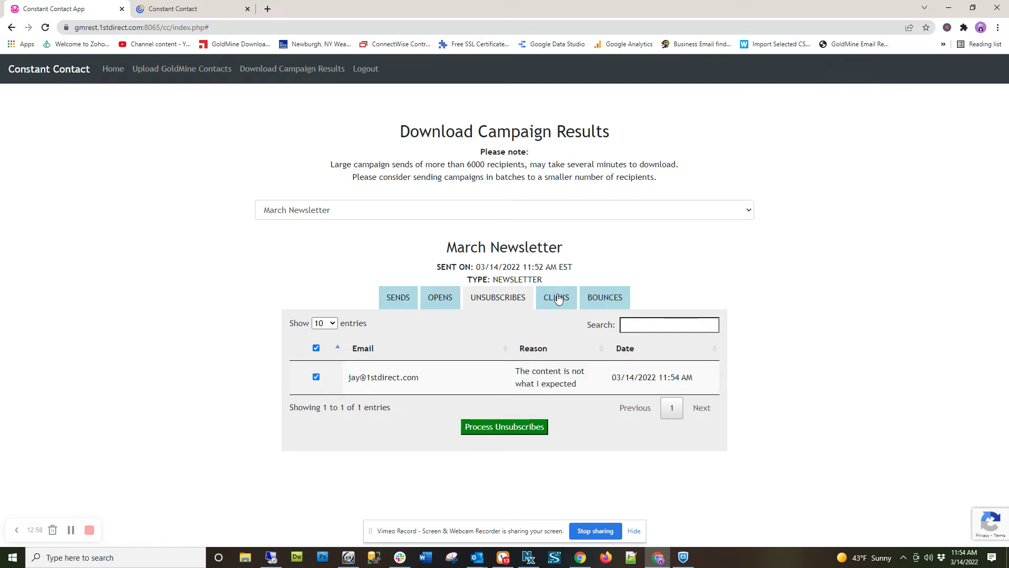
left_click_drag(436, 377, 552, 377)
left_click(605, 304)
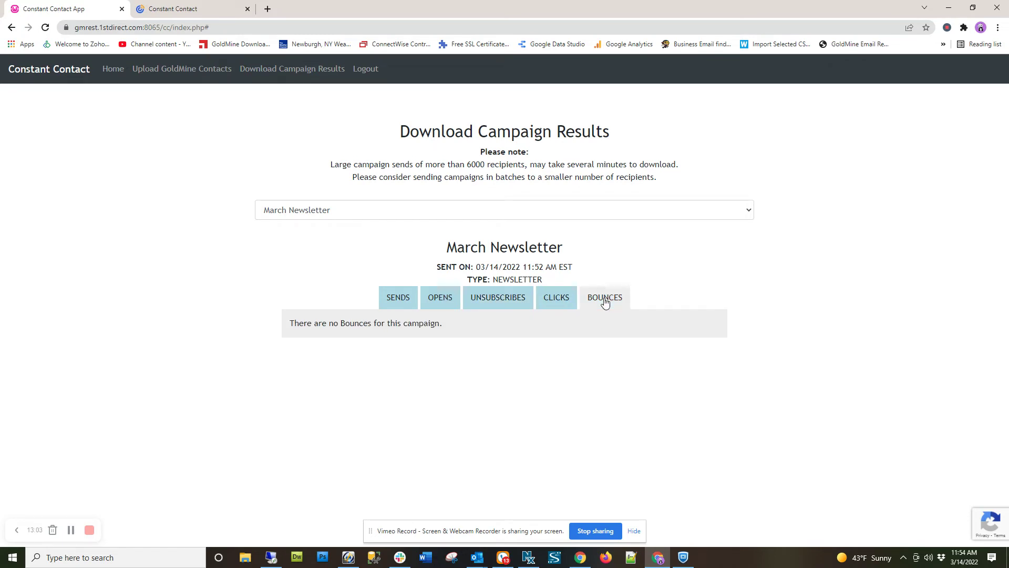
left_click(391, 303)
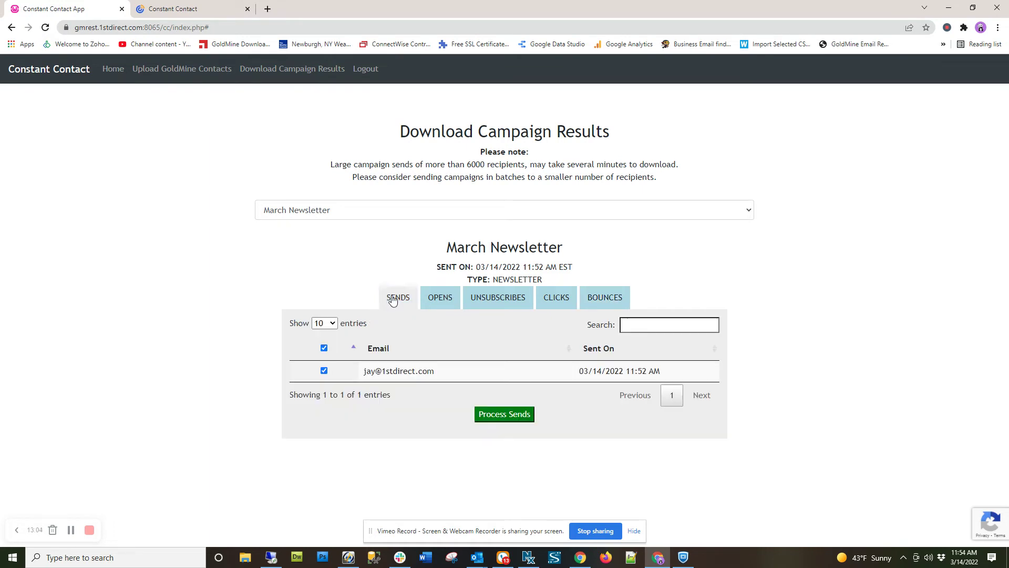
- Process the March Newsletter's opens, unsubscribes and clicks into GoldMine
left_click(434, 302)
left_click(494, 427)
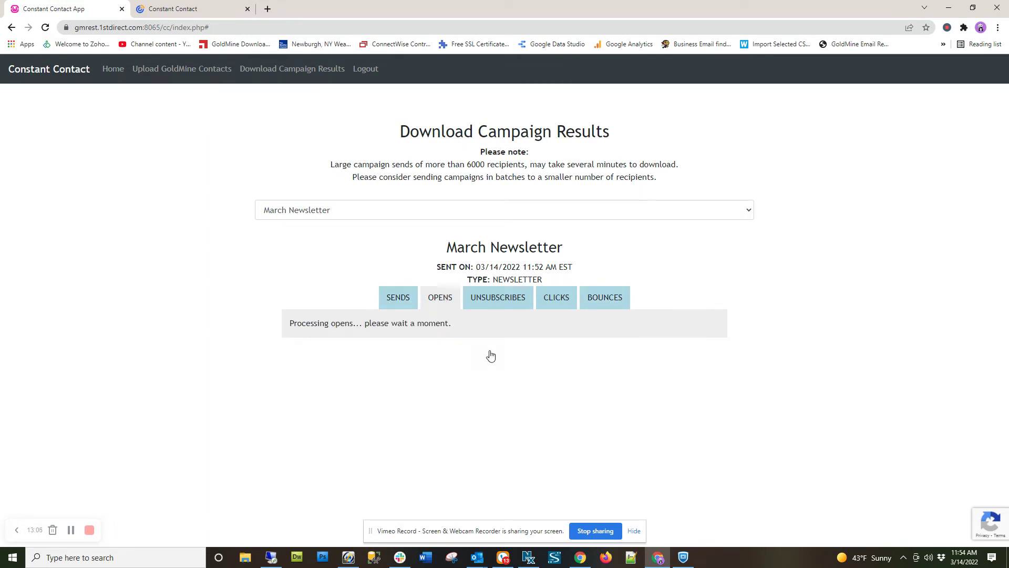
left_click(495, 301)
left_click(497, 427)
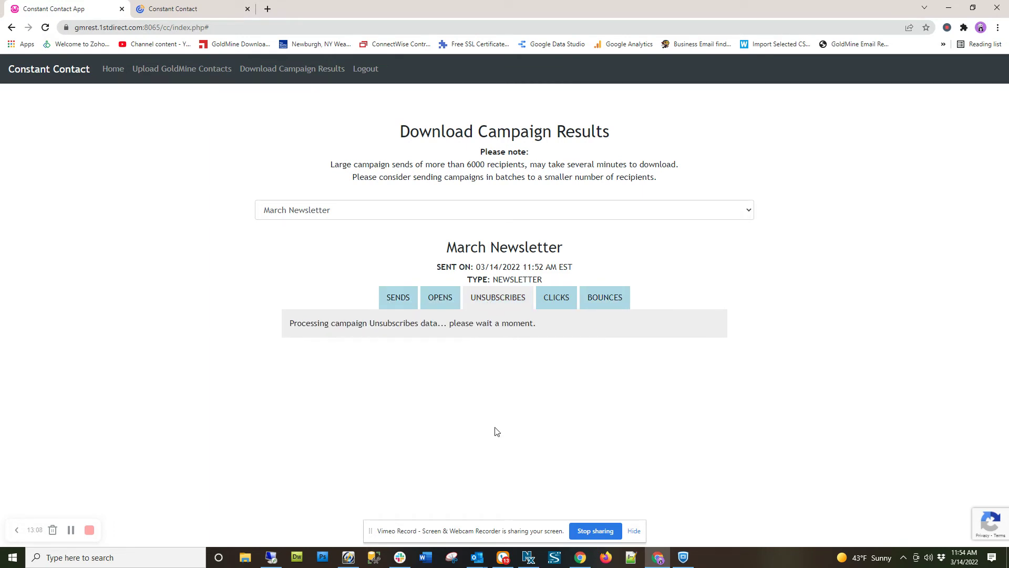
left_click(557, 303)
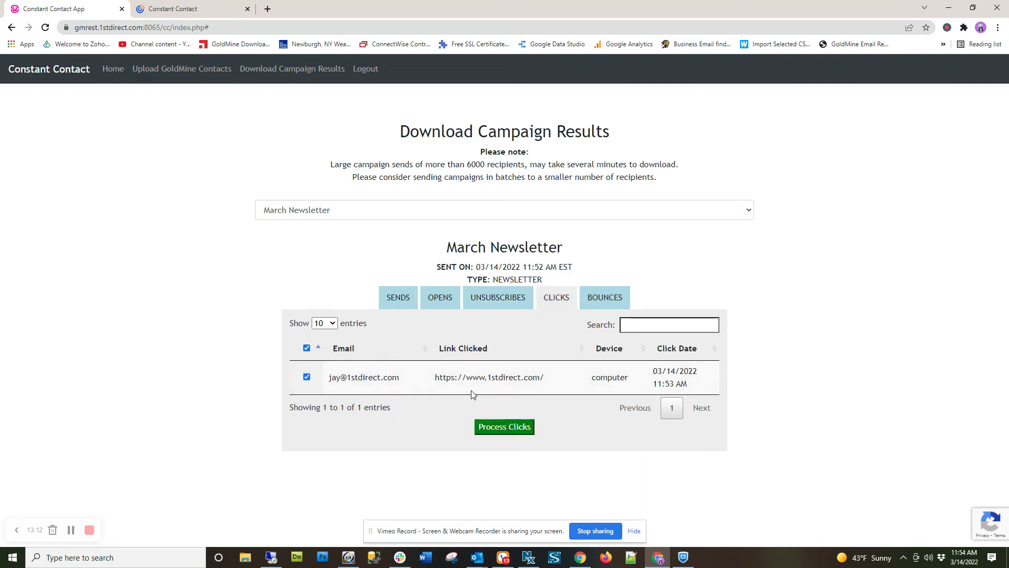
left_click(502, 428)
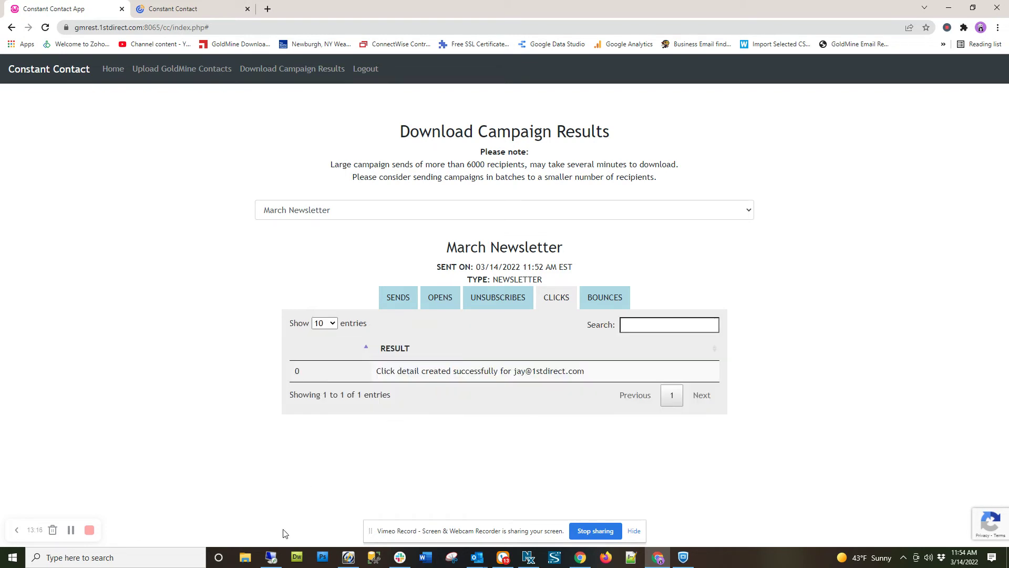
- Switch to GoldMine and view the First Direct Corp. contact's CnstCntct records, collapsing the Jays Second Test 2 campaign
left_click(271, 557)
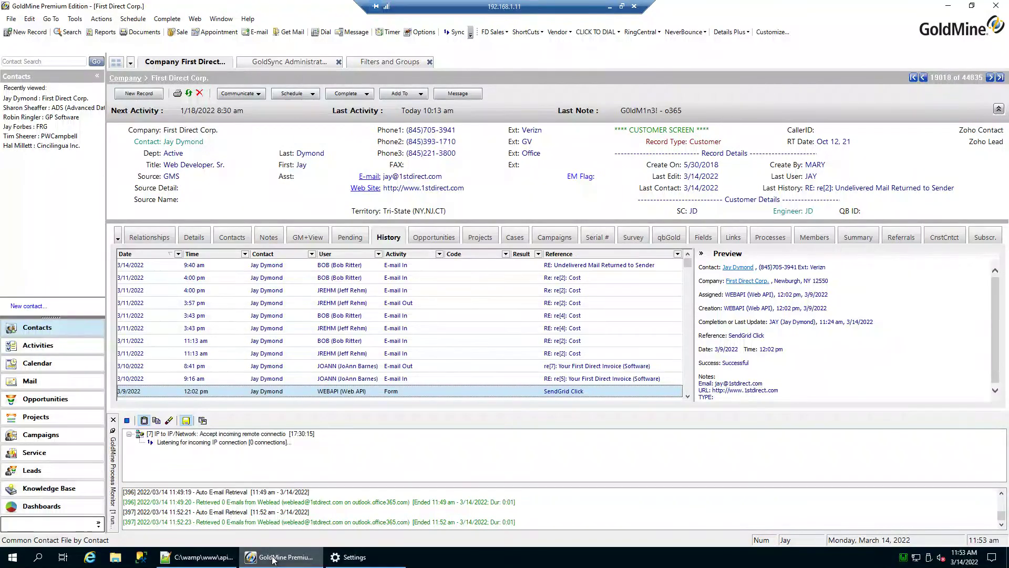
double_click(215, 220)
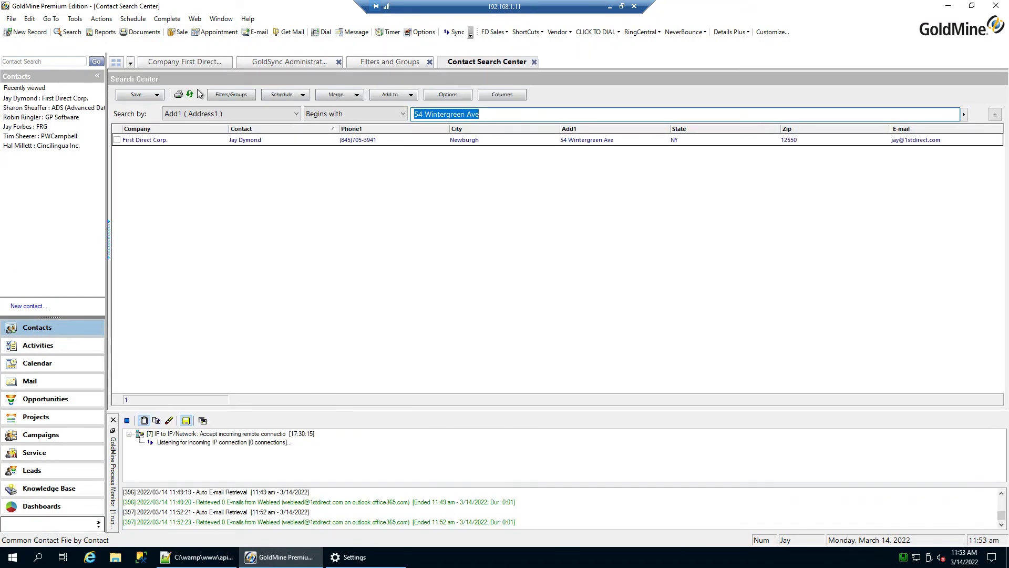
left_click(192, 62)
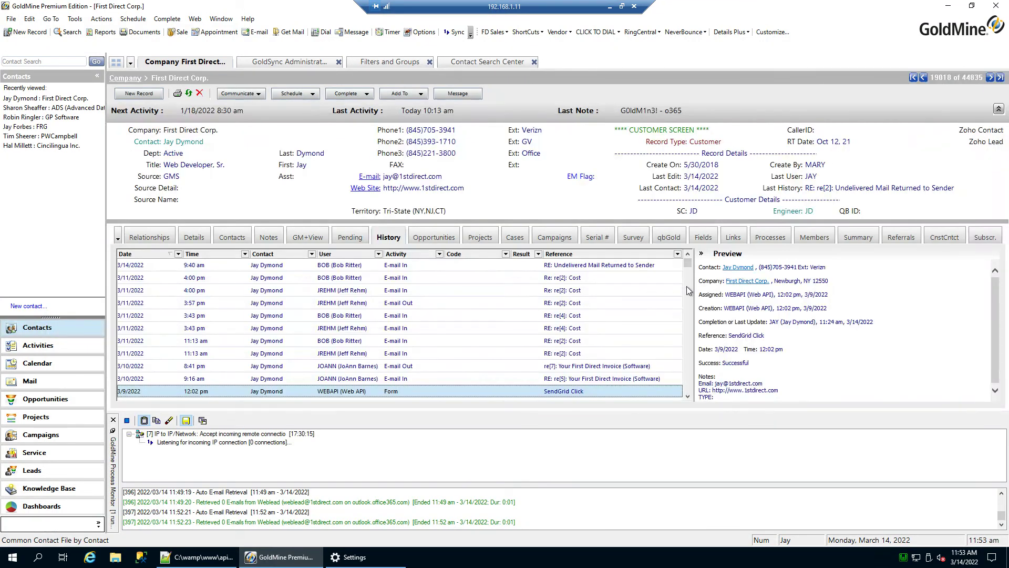
left_click(942, 240)
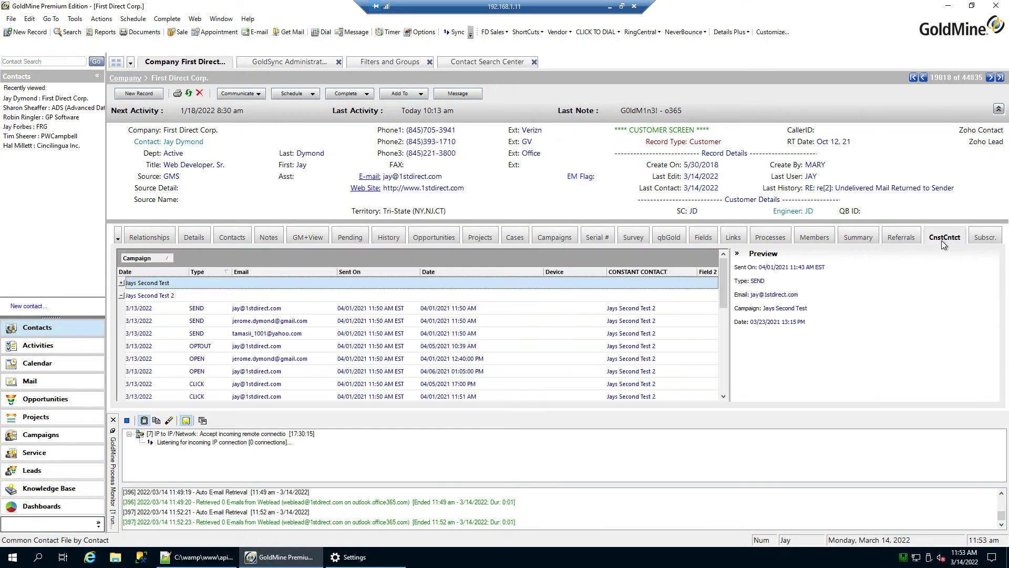
left_click(121, 296)
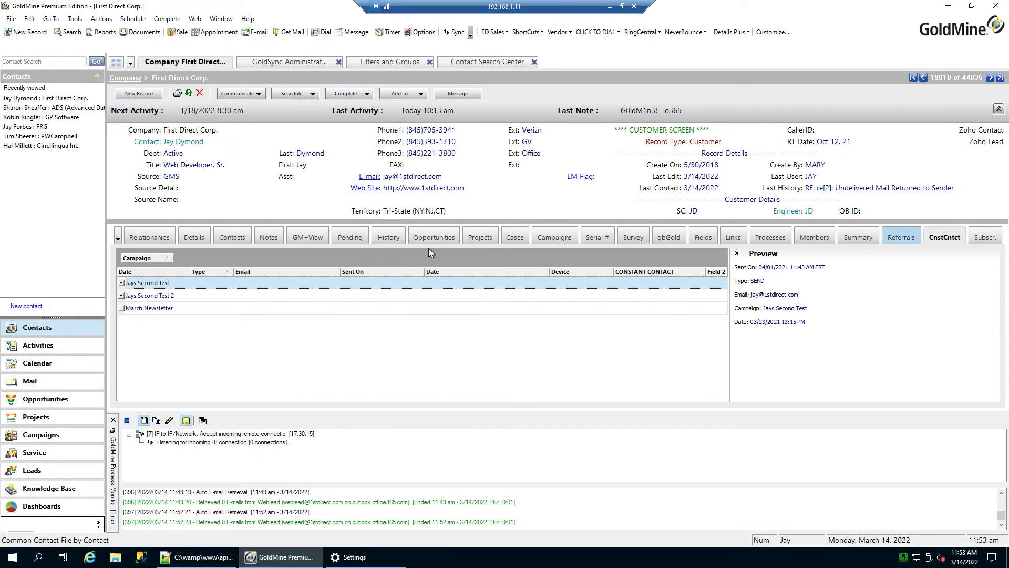
- Look at the CONSTANT CONTACT group in the contact's Details, with the Account Information group collapsed
left_click(195, 241)
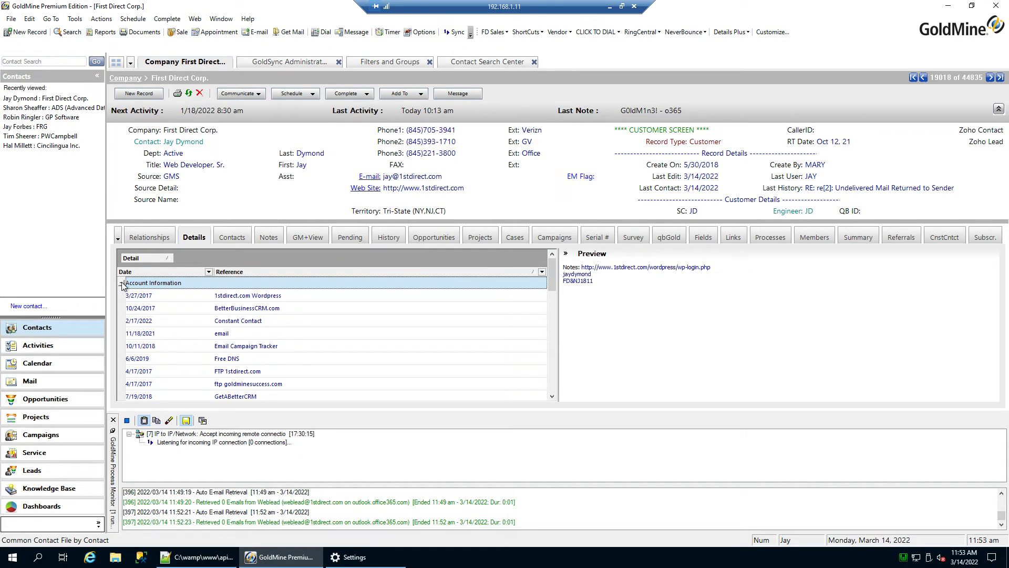
left_click(122, 283)
left_click(138, 299)
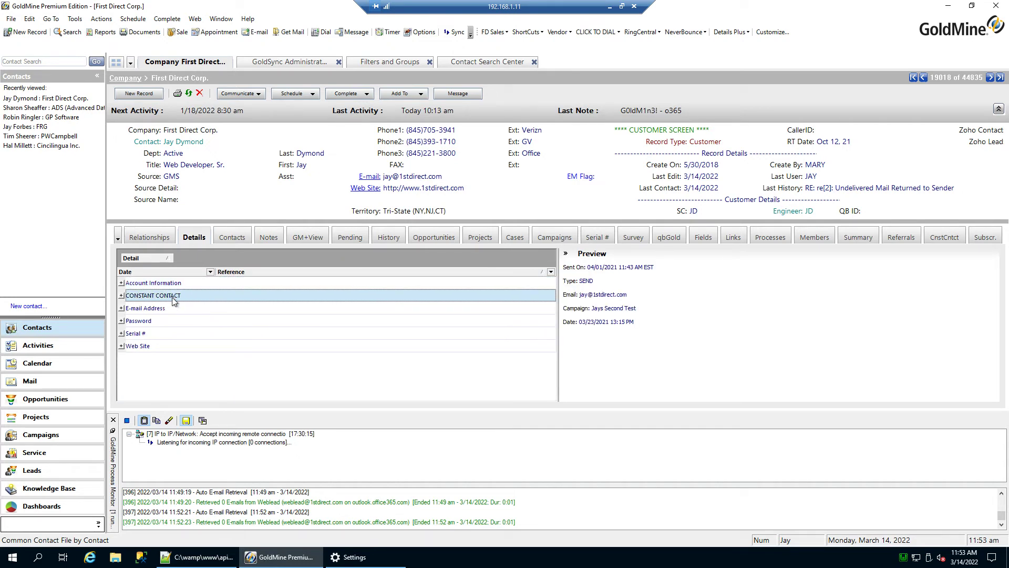
left_click(121, 296)
left_click(121, 296)
- Return to the CnstCntct records, collapse Jays Second Test 2, and move the CnstCntct tab between Opportunities and Projects
left_click(945, 239)
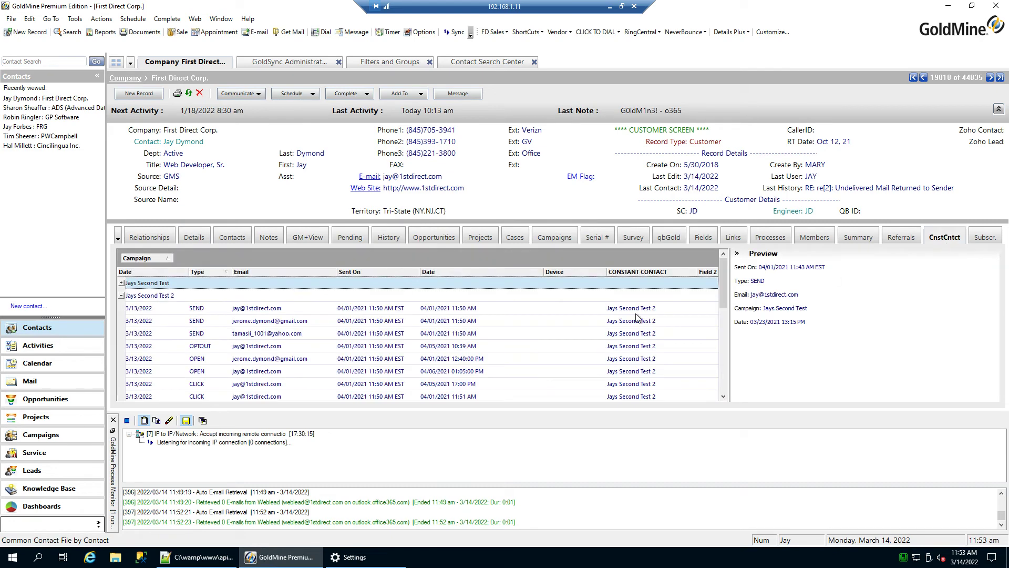
left_click(121, 296)
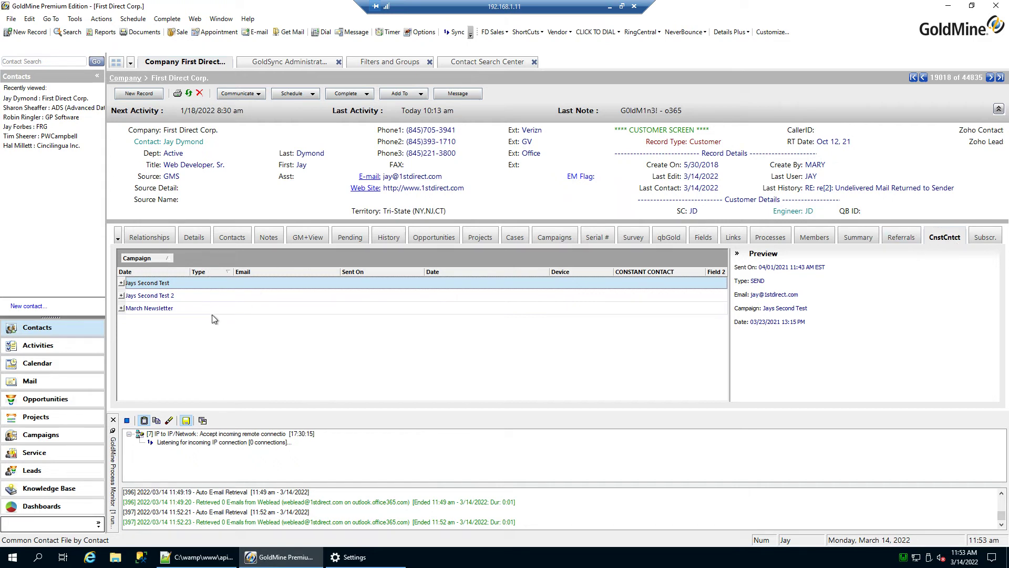
left_click_drag(958, 241, 487, 243)
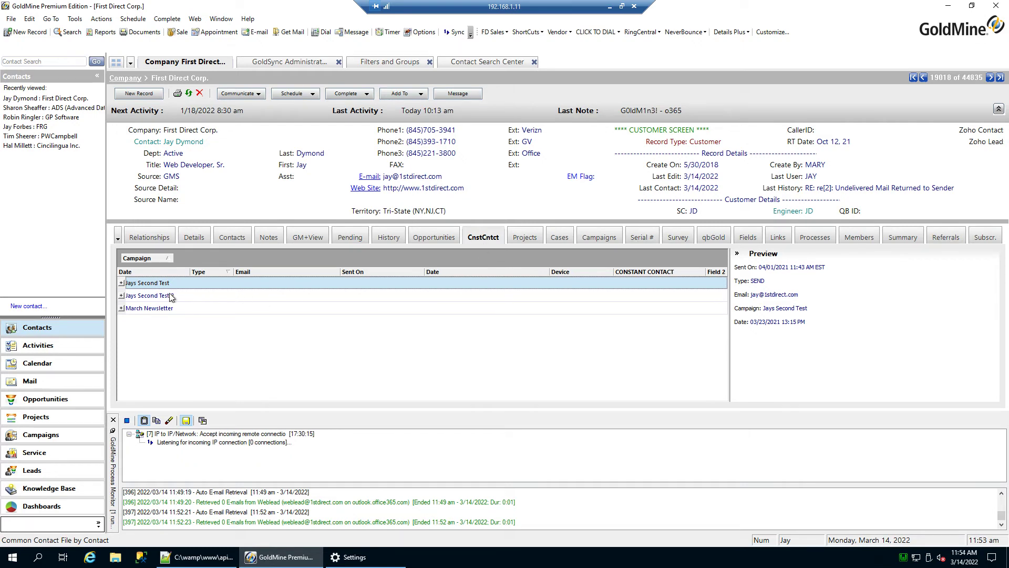
- Expand the March Newsletter campaign and examine its send, open, click and opt-out records
left_click(128, 309)
left_click(123, 309)
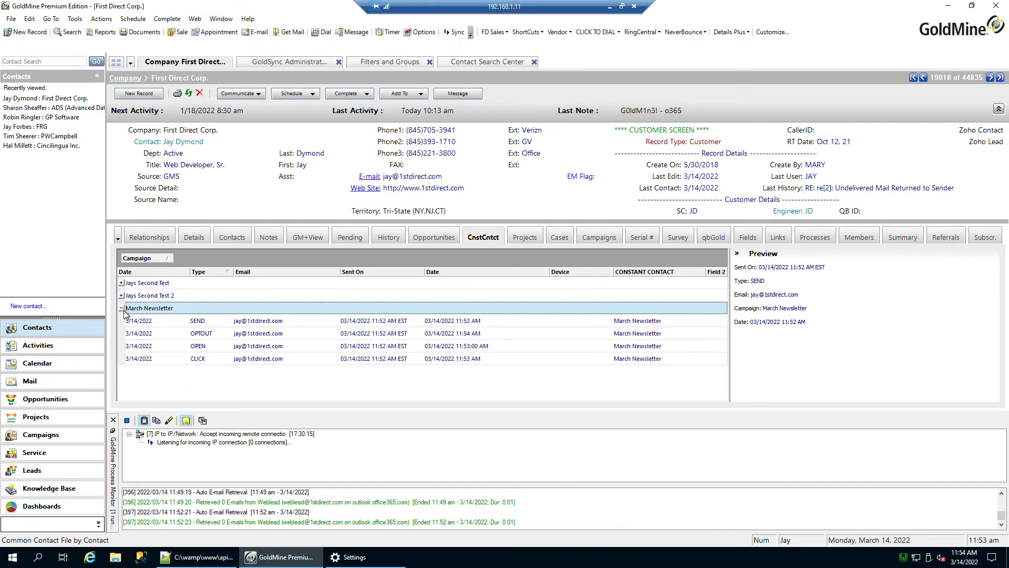
left_click(222, 326)
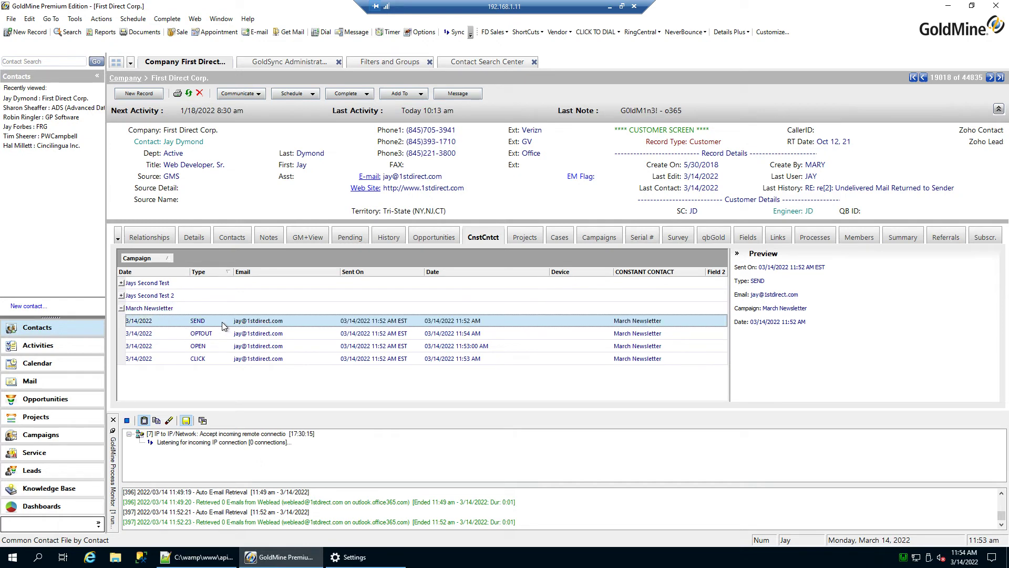
left_click(210, 348)
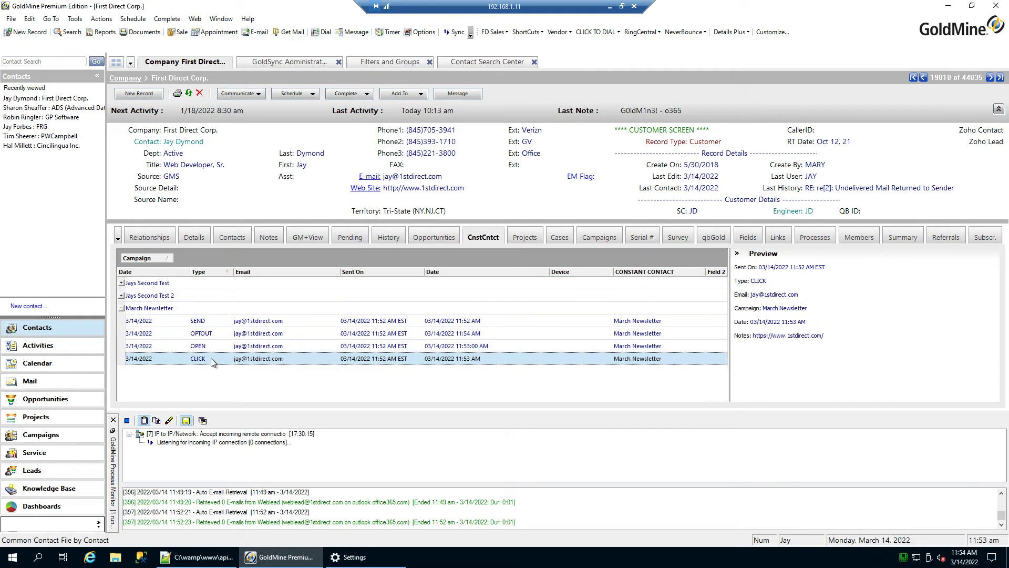
left_click(209, 336)
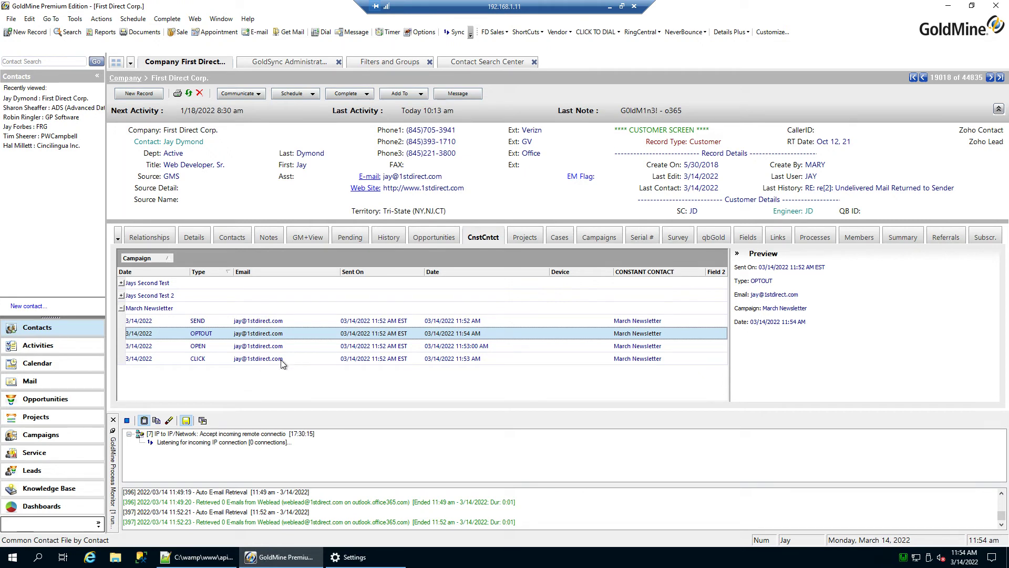
- Expand the Jays Second Test campaign in the CnstCntct records and delete its SEND detail record
left_click(122, 284)
left_click(165, 295)
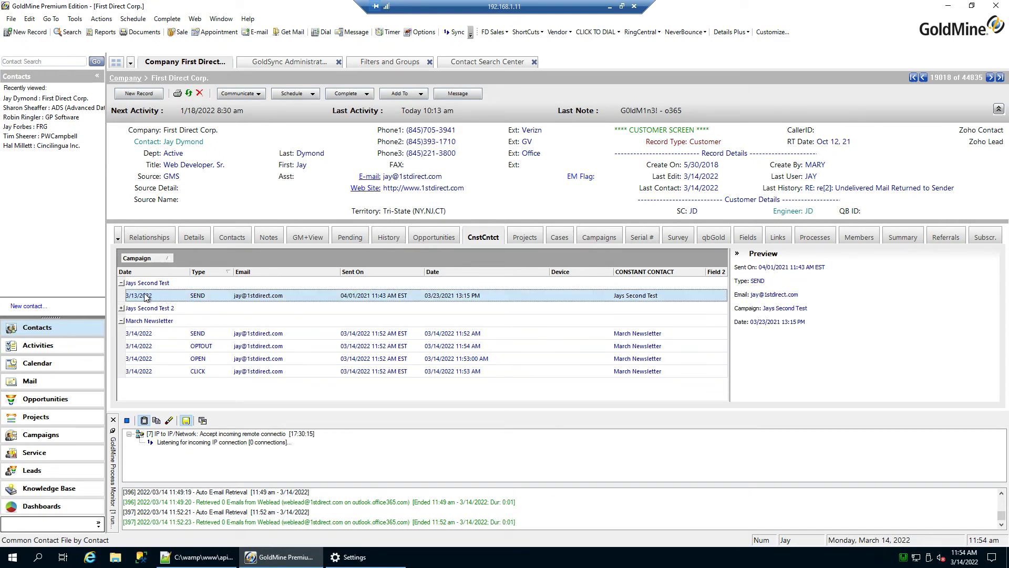
key("Delete")
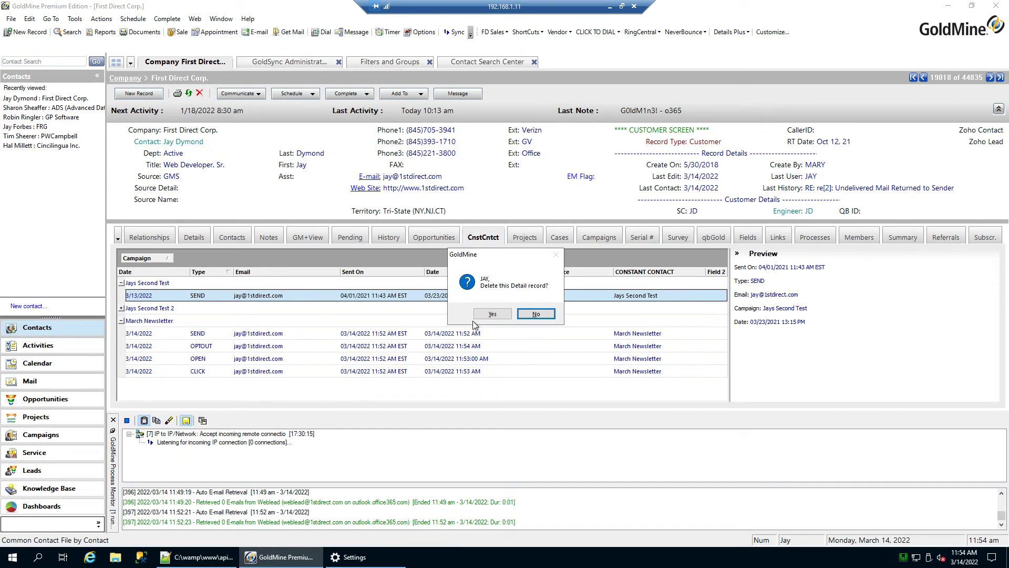
left_click(491, 319)
- Expand the Jays Second Test 2 campaign, look through its send, opt-out, open and click records, and collapse it again
left_click(122, 283)
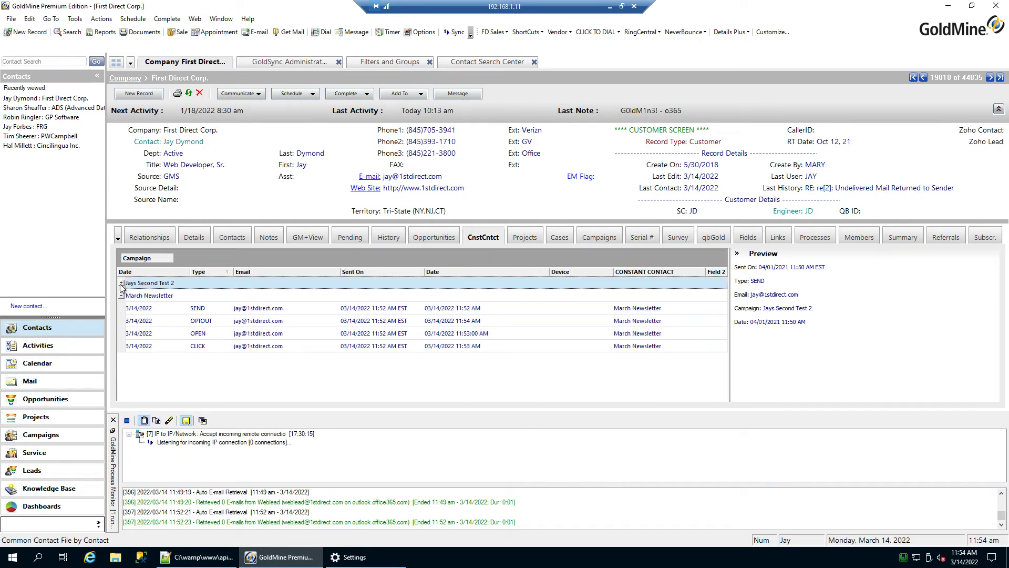
left_click(121, 282)
left_click(166, 298)
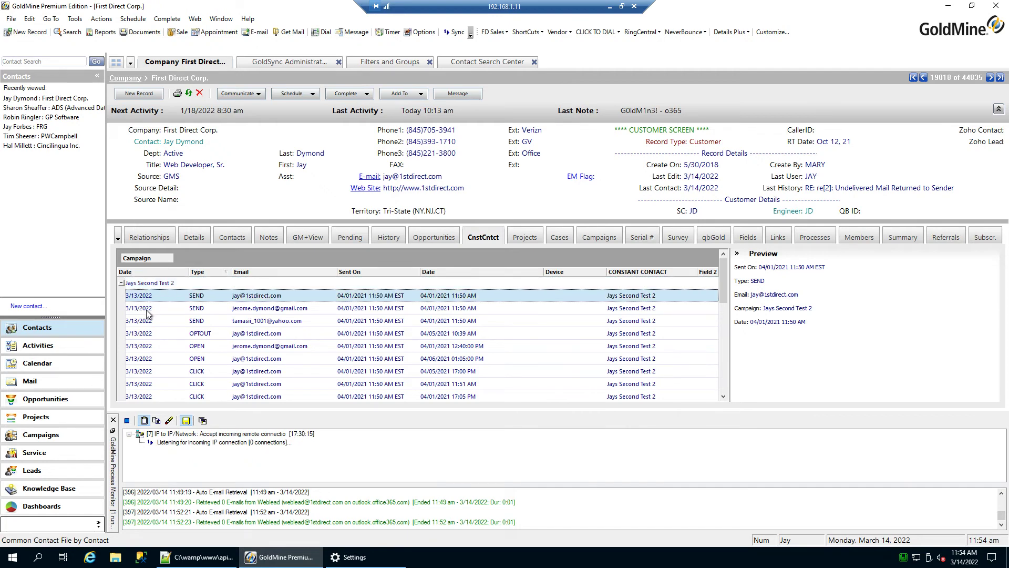
scroll(152, 358, "down", 3)
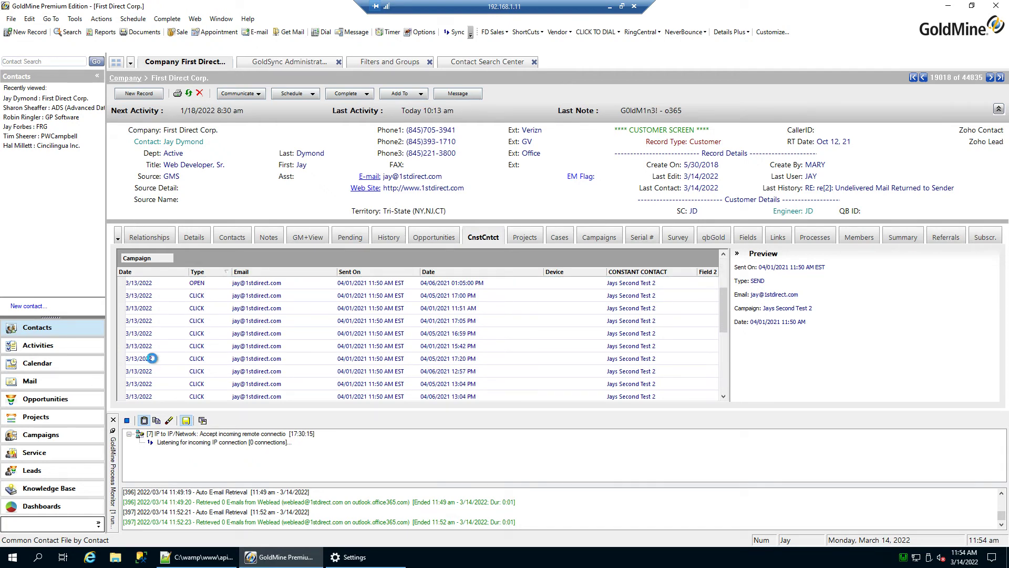
scroll(152, 358, "up", 3)
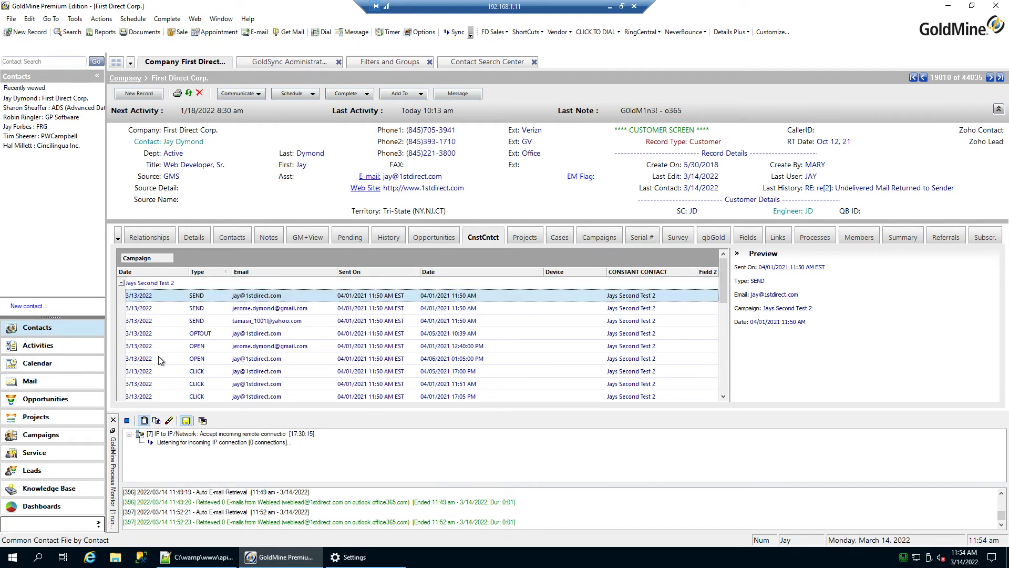
left_click(121, 284)
left_click(123, 284)
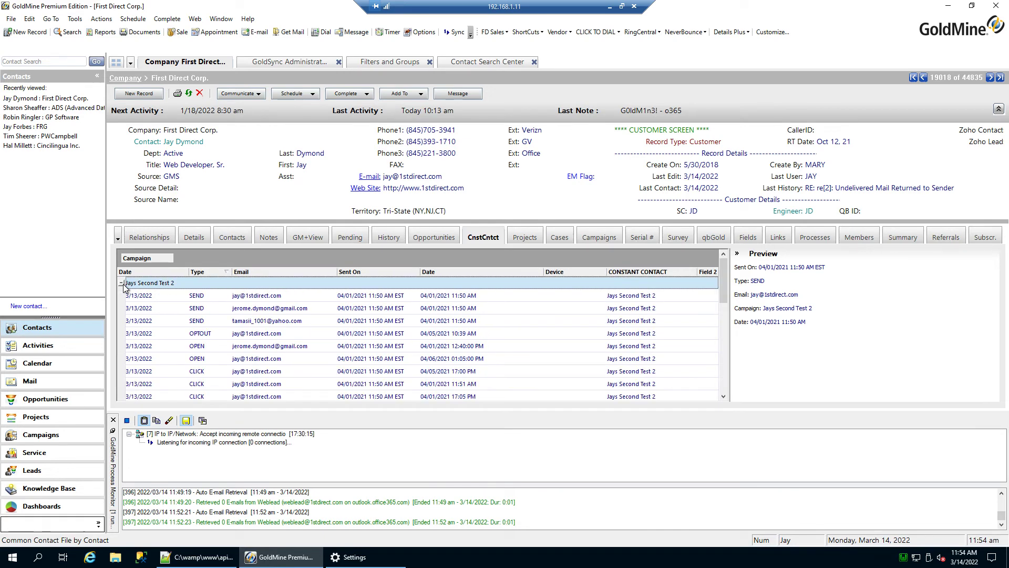
left_click(122, 284)
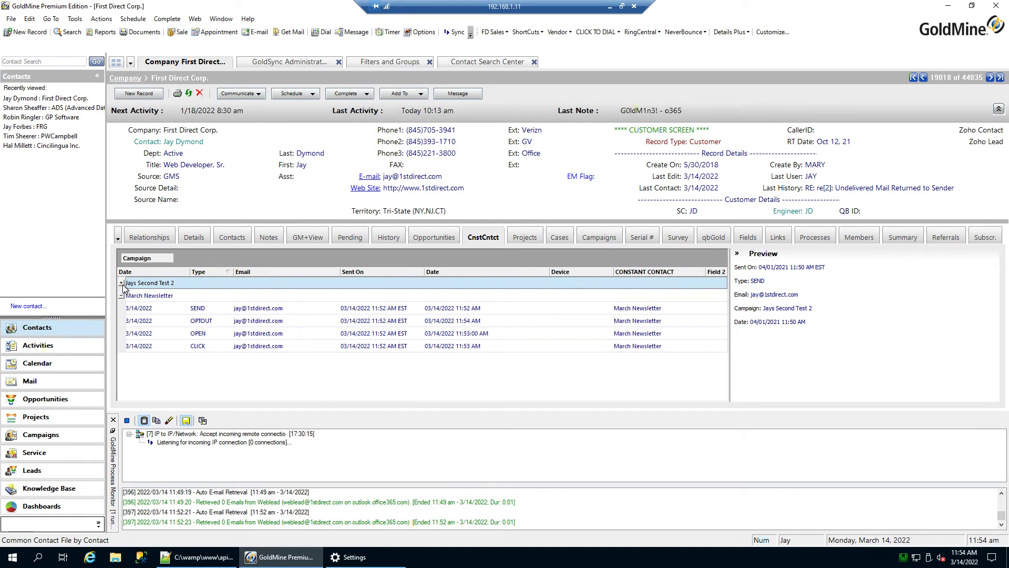
- Examine the March Newsletter group and the previews of its SEND and OPTOUT records
left_click(150, 298)
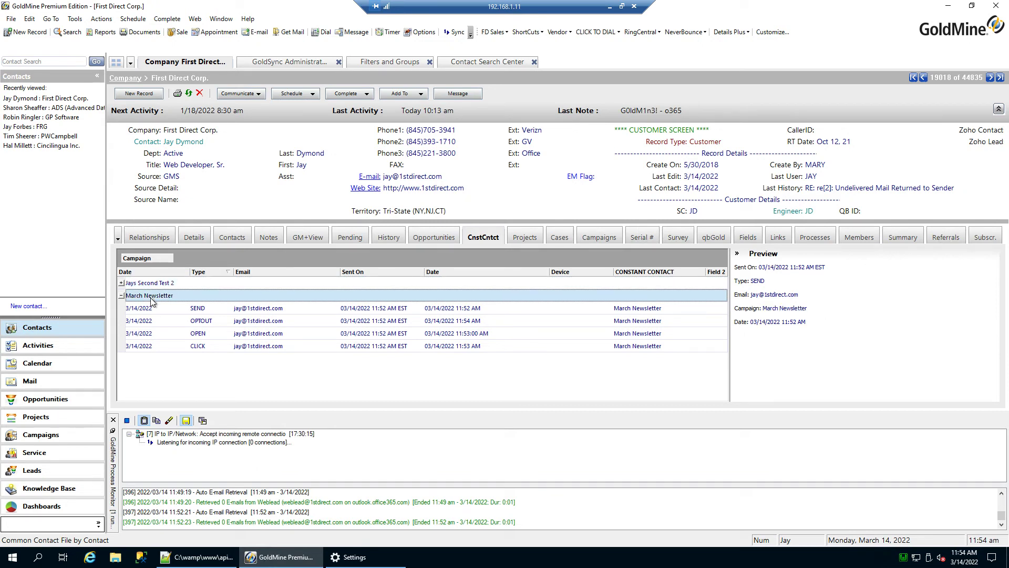
left_click(153, 308)
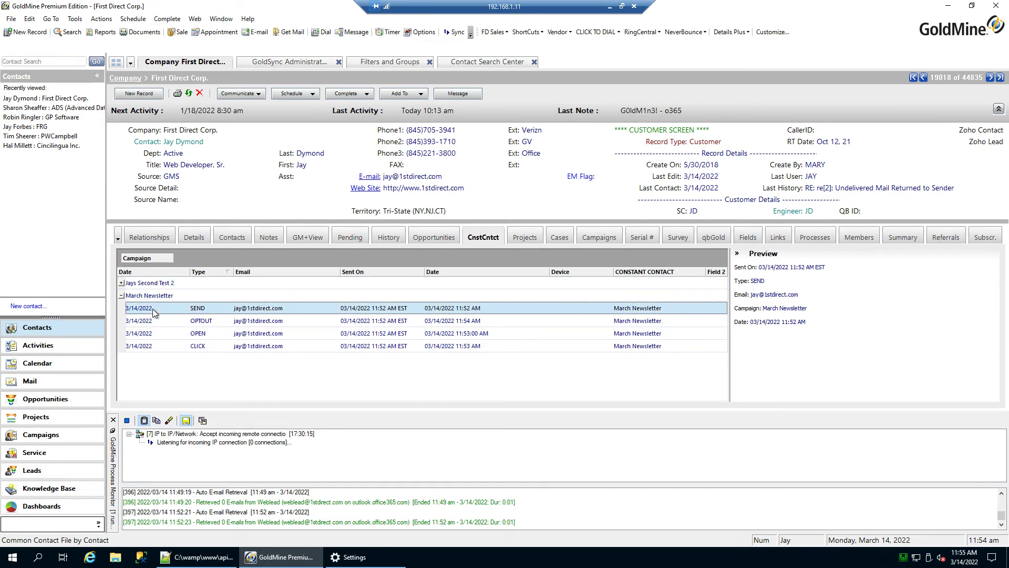
left_click(139, 299)
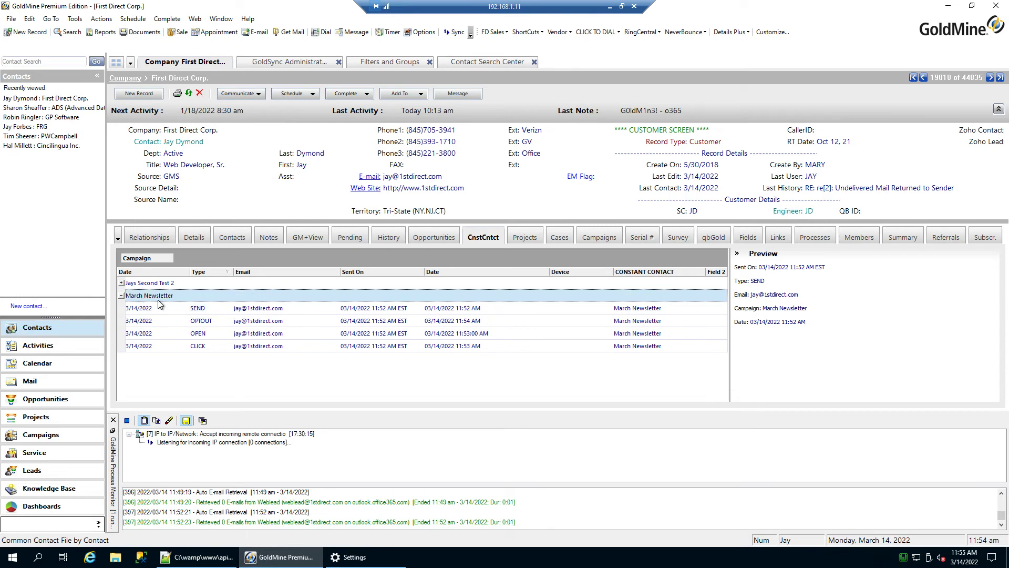
left_click(151, 285)
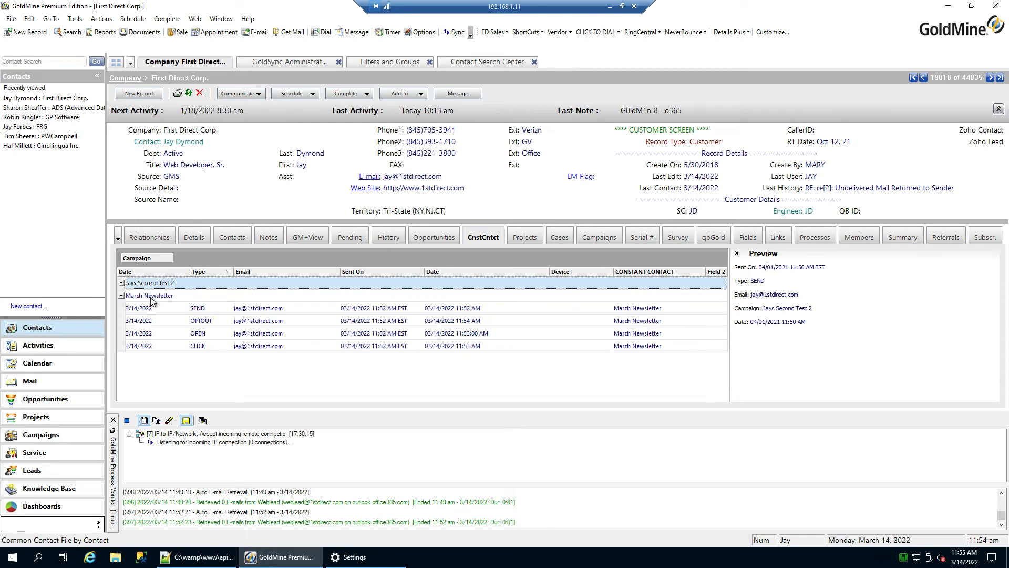
left_click(152, 298)
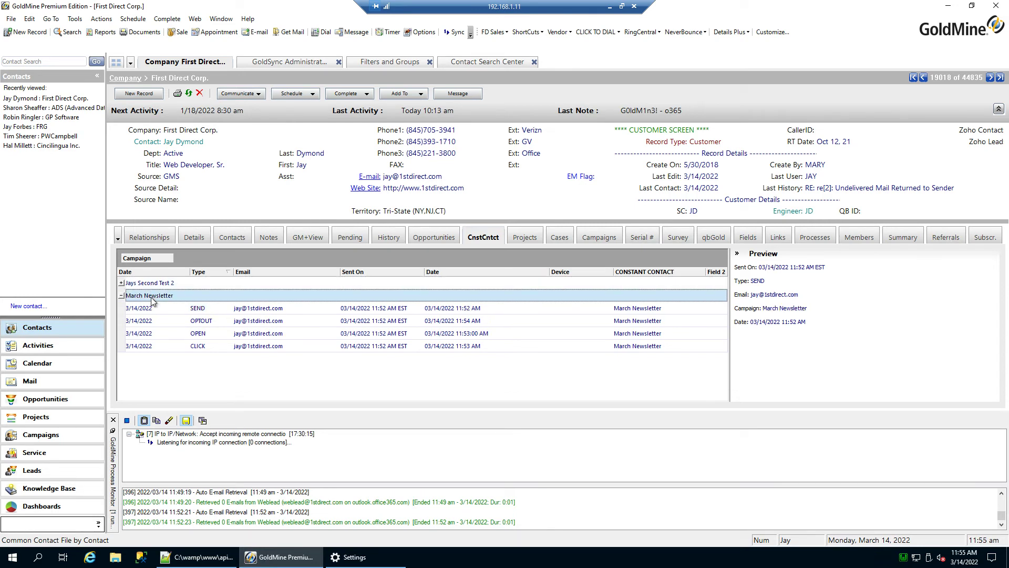
left_click(162, 311)
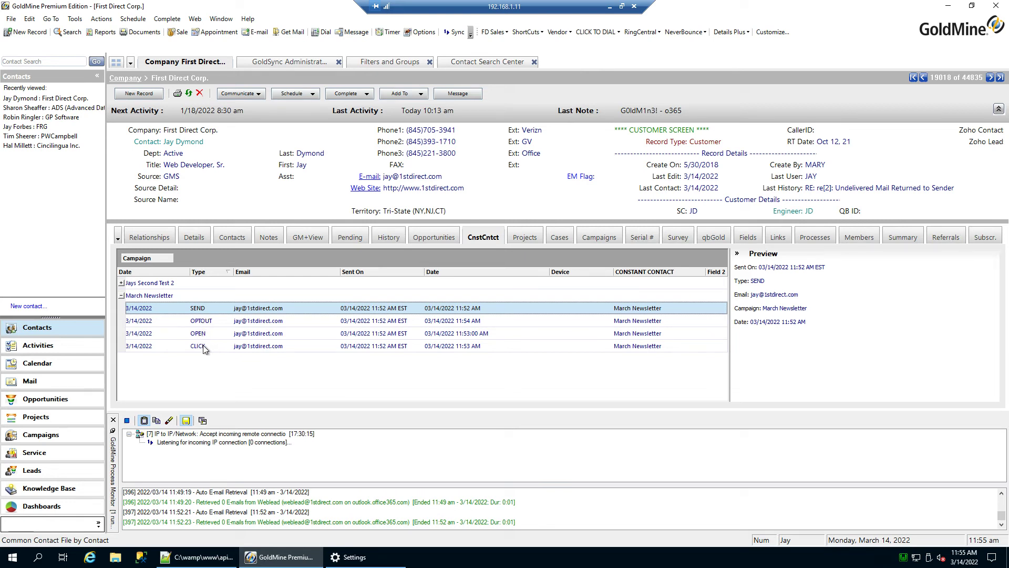
left_click(200, 324)
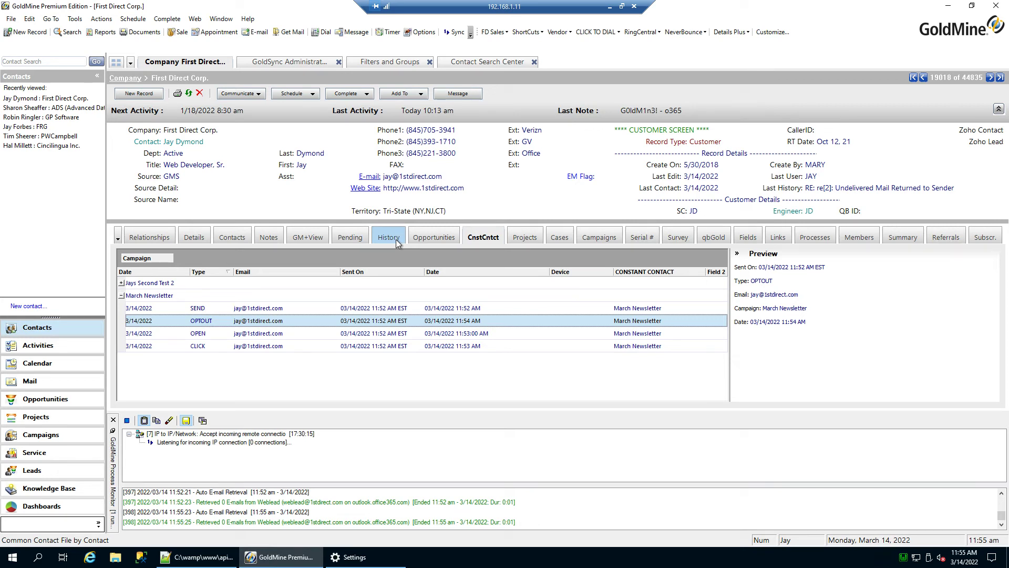
left_click_drag(841, 321, 734, 281)
left_click(753, 310)
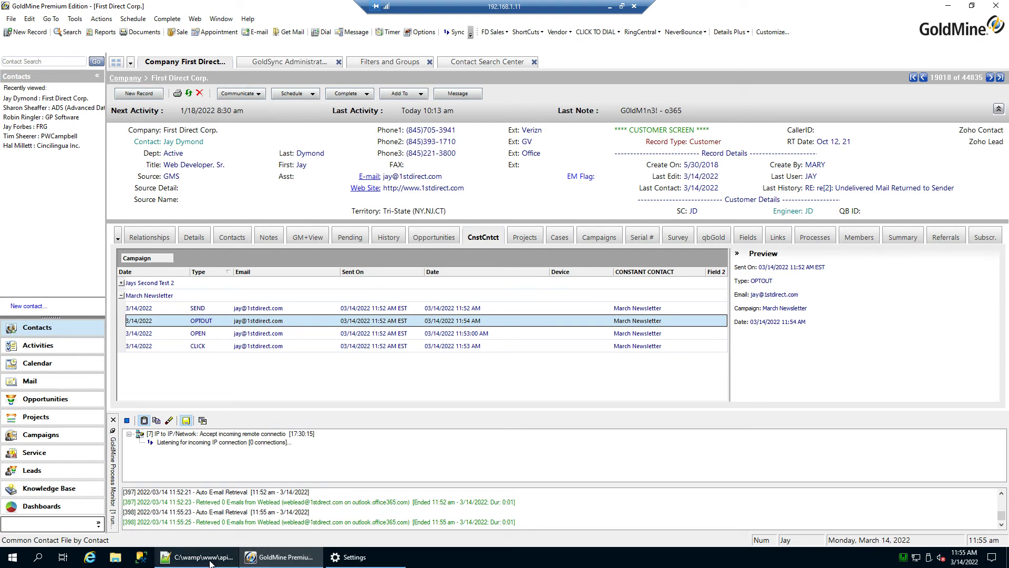
- Switch to the Constant Contact App, view the GoldMine contacts upload page, and check the March Newsletter's details in Constant Contact
left_click(611, 6)
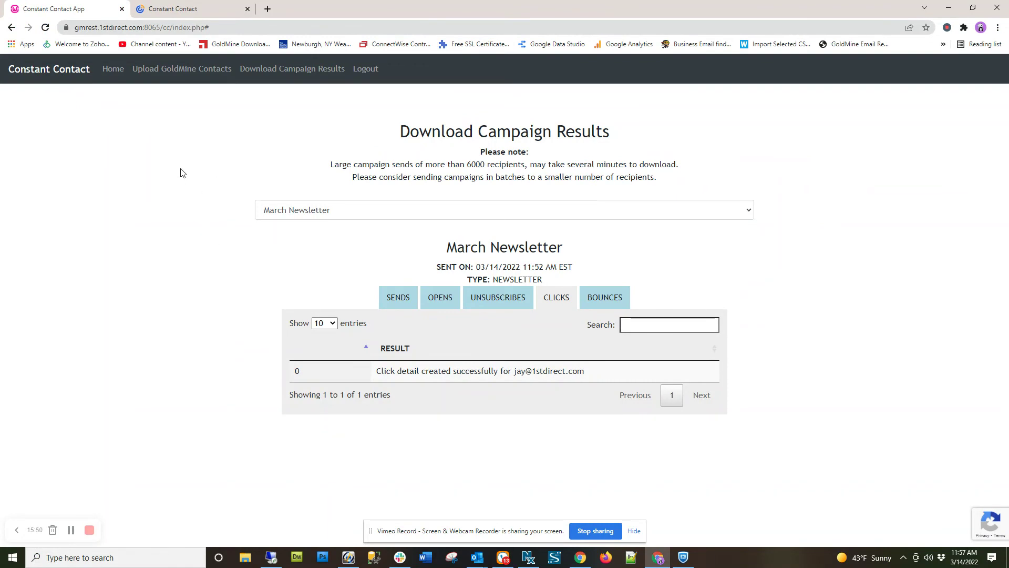
left_click(160, 70)
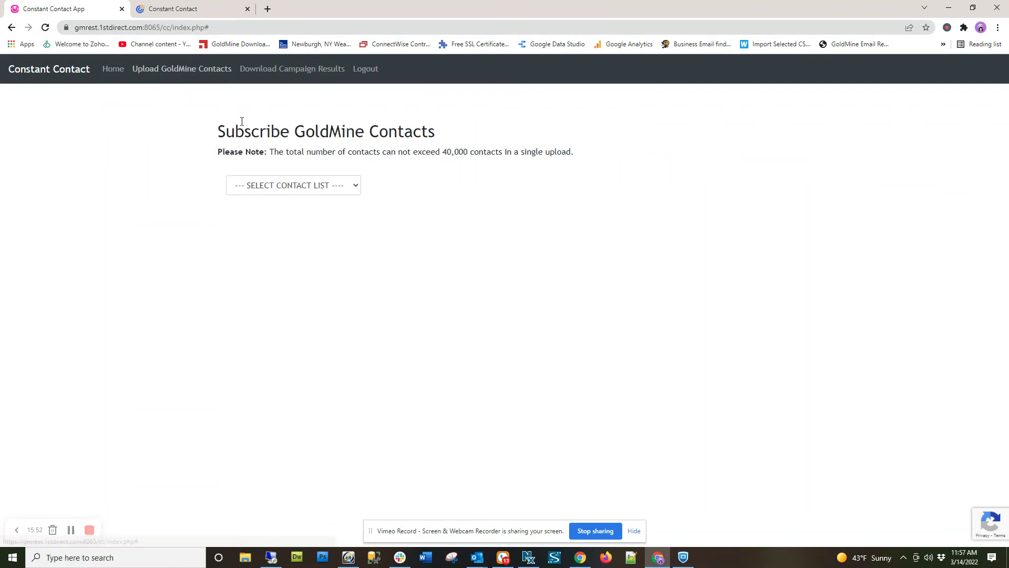
left_click(176, 9)
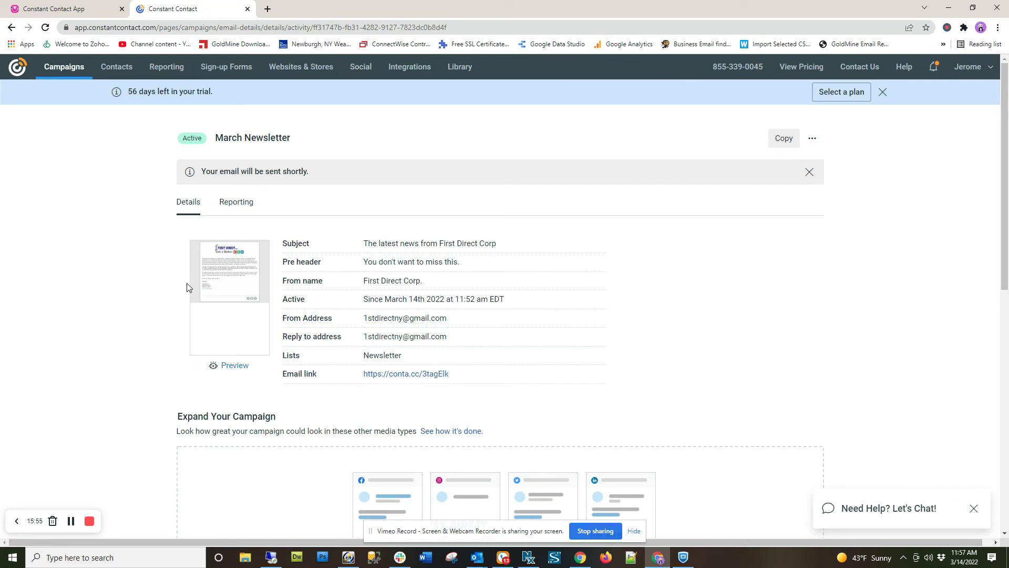
- Return to the Constant Contact App and load the March Newsletter in Download Campaign Results
left_click(60, 9)
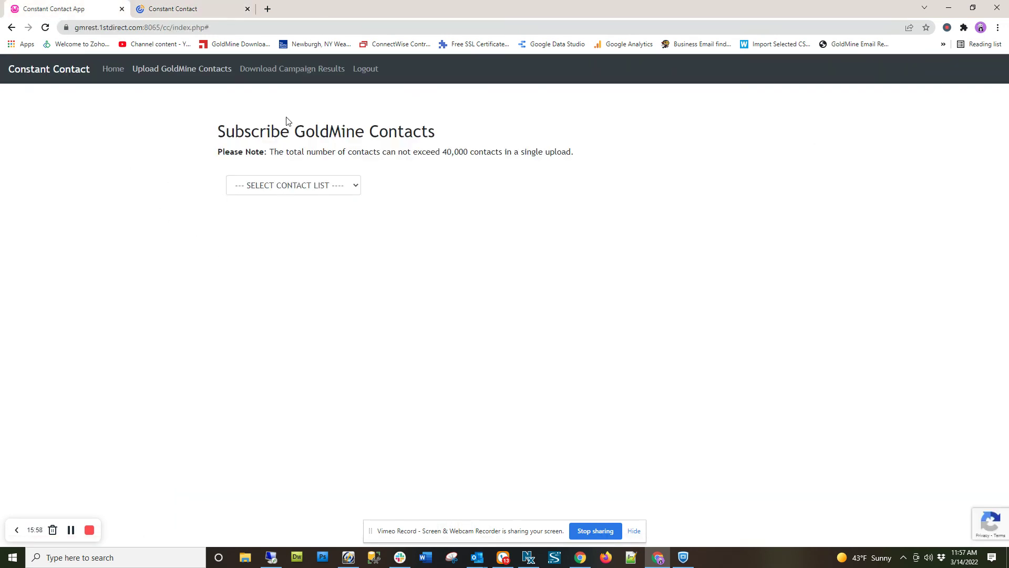
left_click(286, 68)
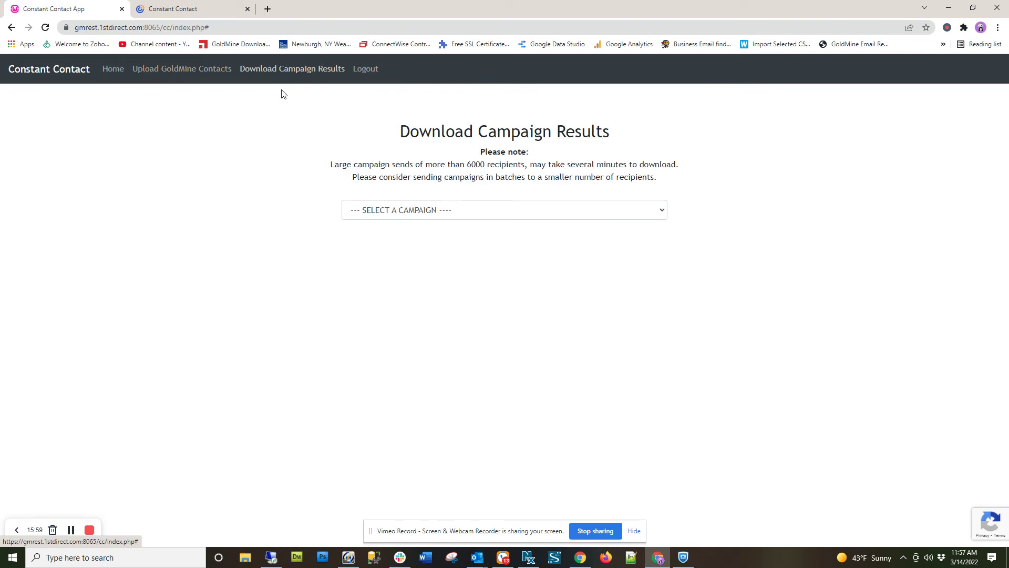
left_click(382, 212)
left_click(383, 236)
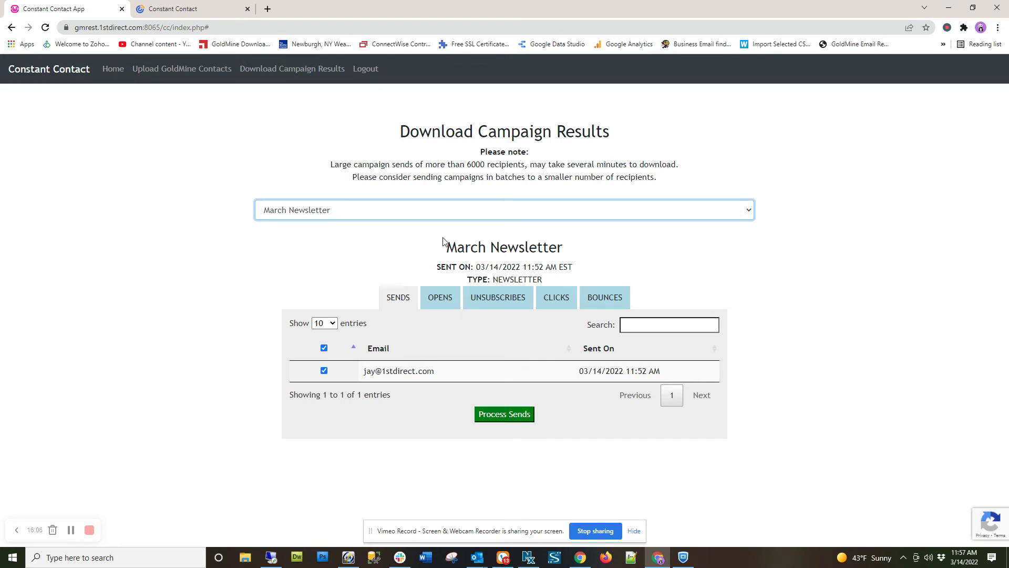
left_click(326, 217)
left_click(295, 242)
- Look through the March Newsletter's opens, unsubscribes, clicks, bounces and sends results
left_click(442, 299)
left_click(502, 300)
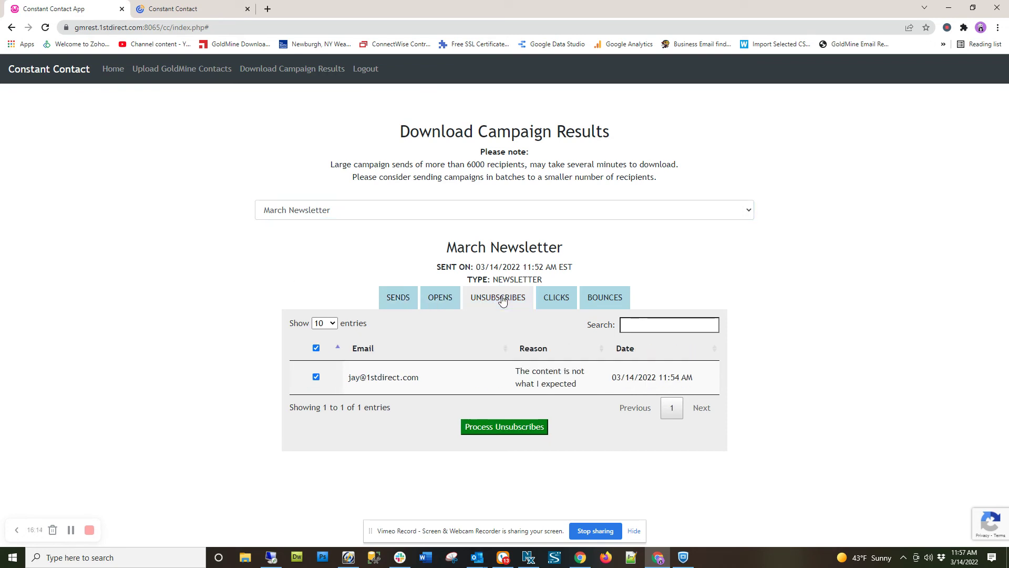
left_click(547, 299)
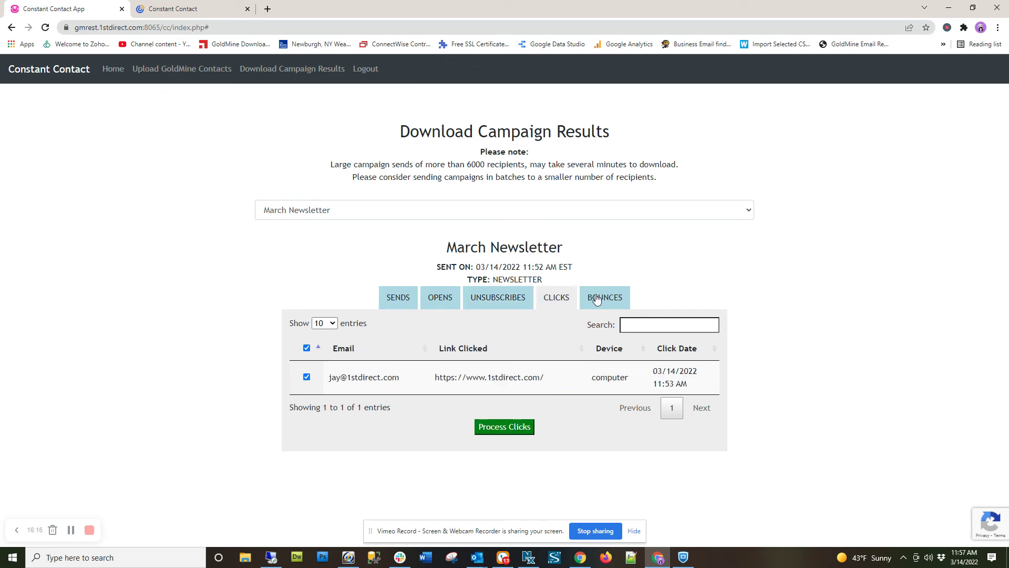
left_click(599, 301)
left_click(559, 307)
left_click(599, 304)
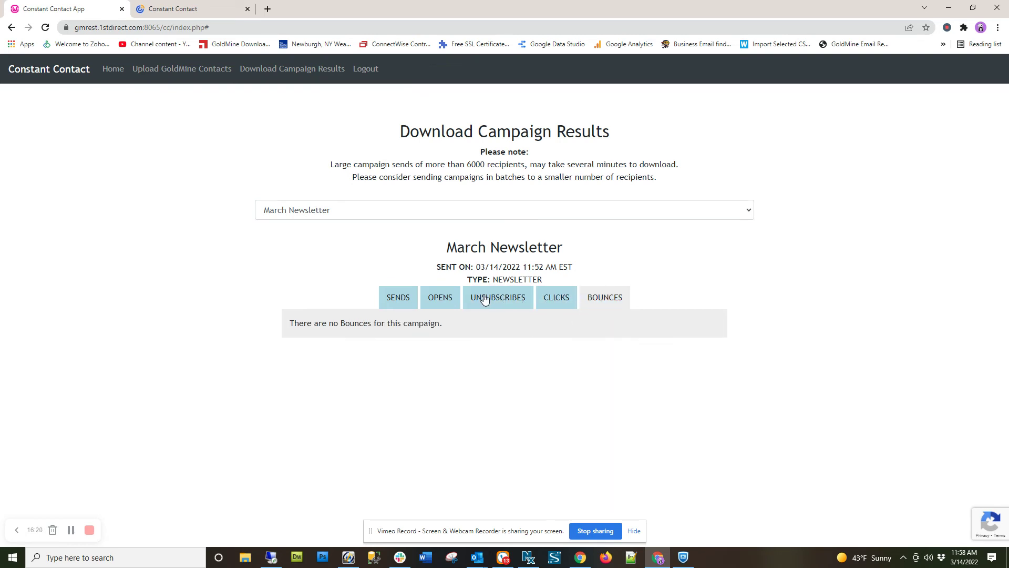
left_click(496, 301)
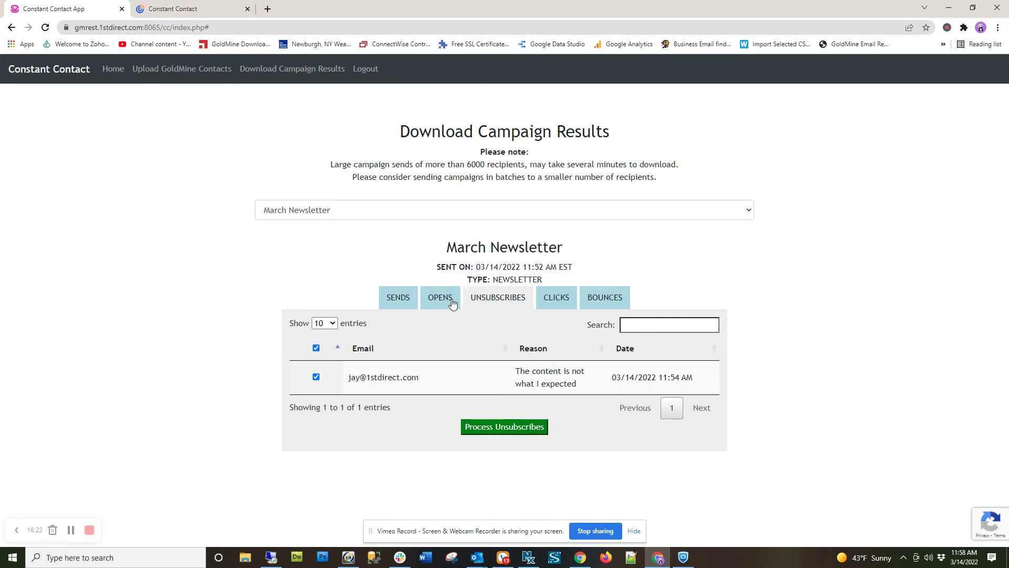
left_click(396, 300)
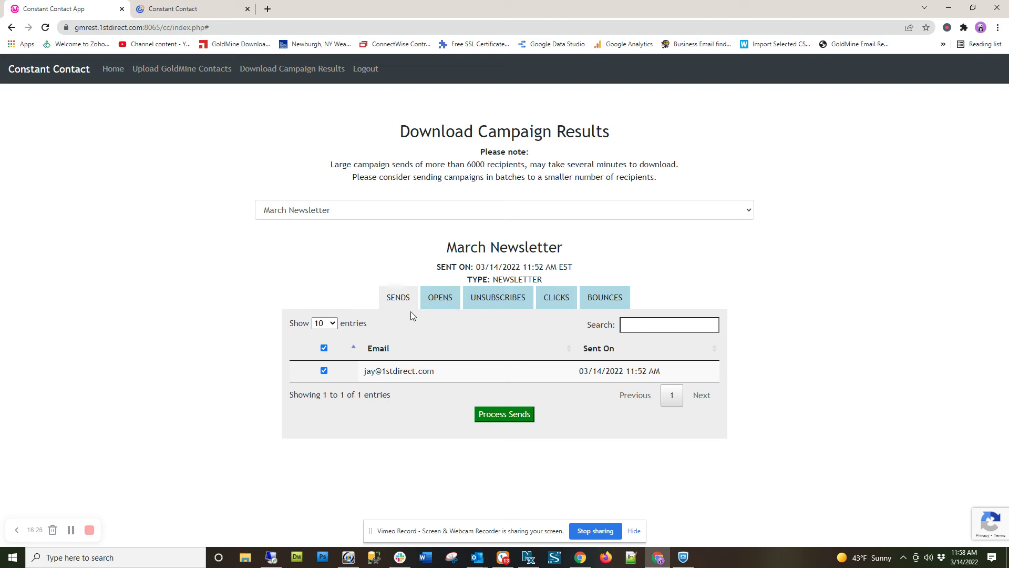
left_click(518, 297)
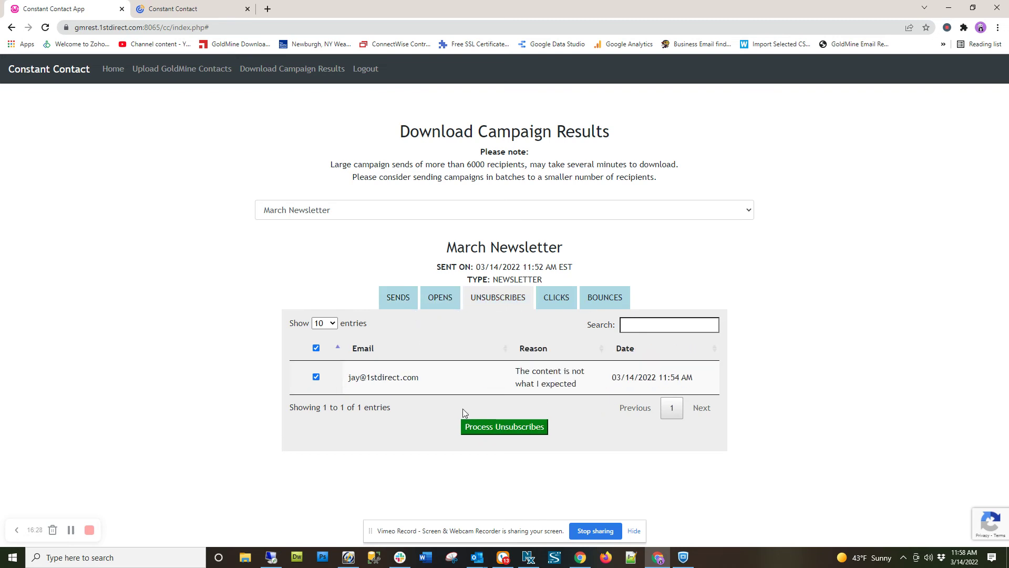
left_click(591, 302)
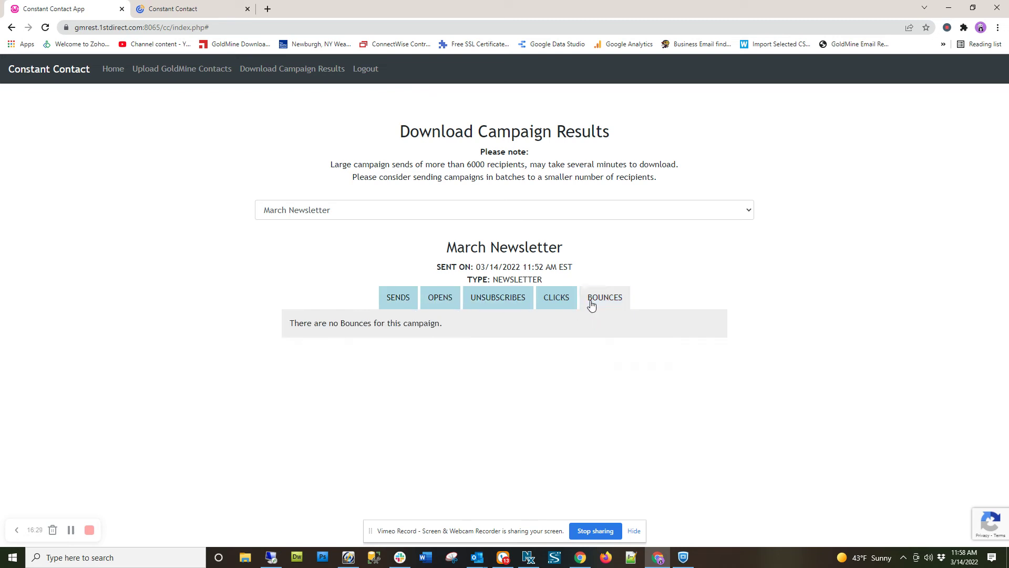
left_click(550, 309)
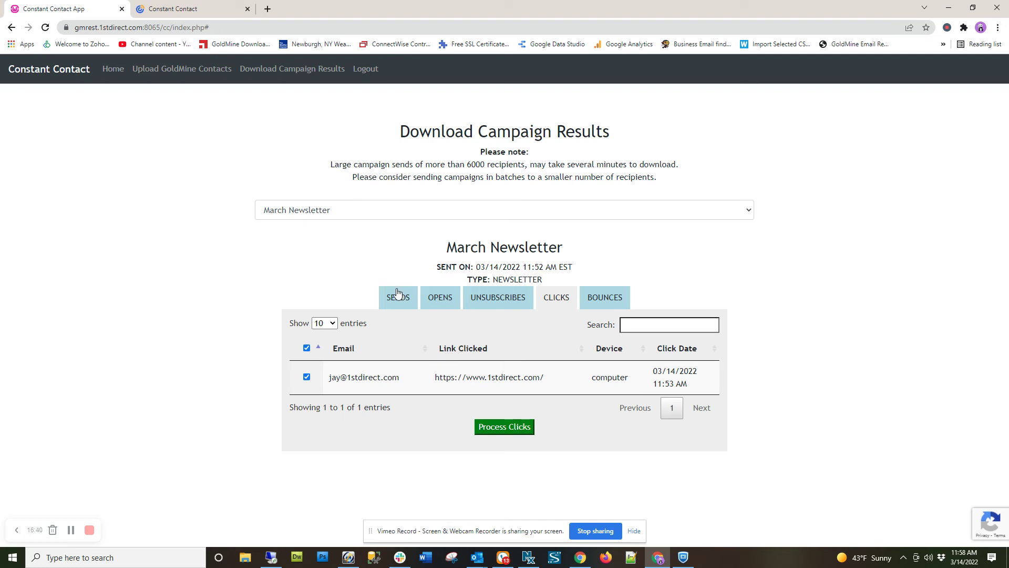
- Switch back to GoldMine and review the March Newsletter's SEND, OPTOUT, OPEN and CLICK records one by one
left_click(350, 556)
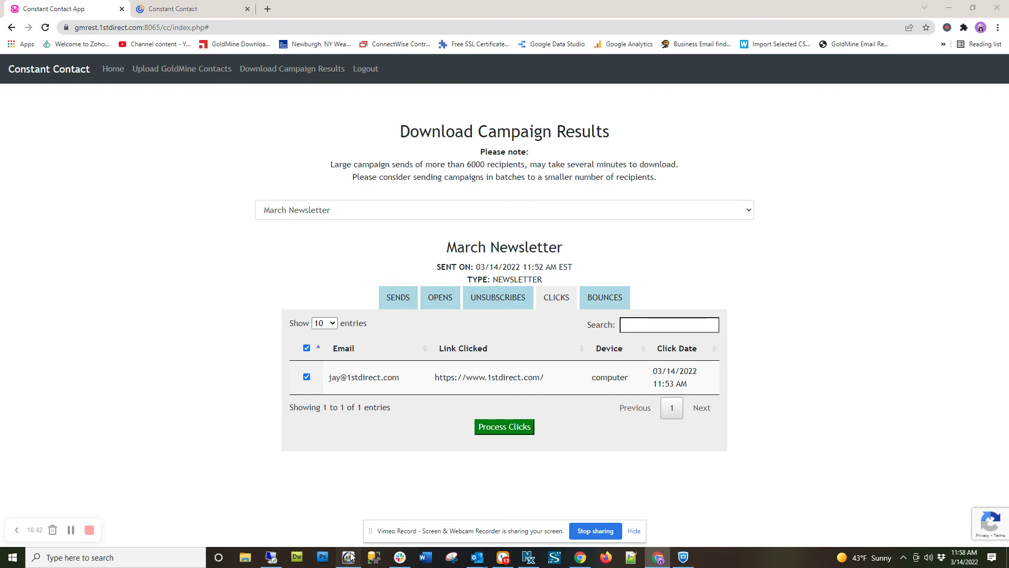
left_click(271, 556)
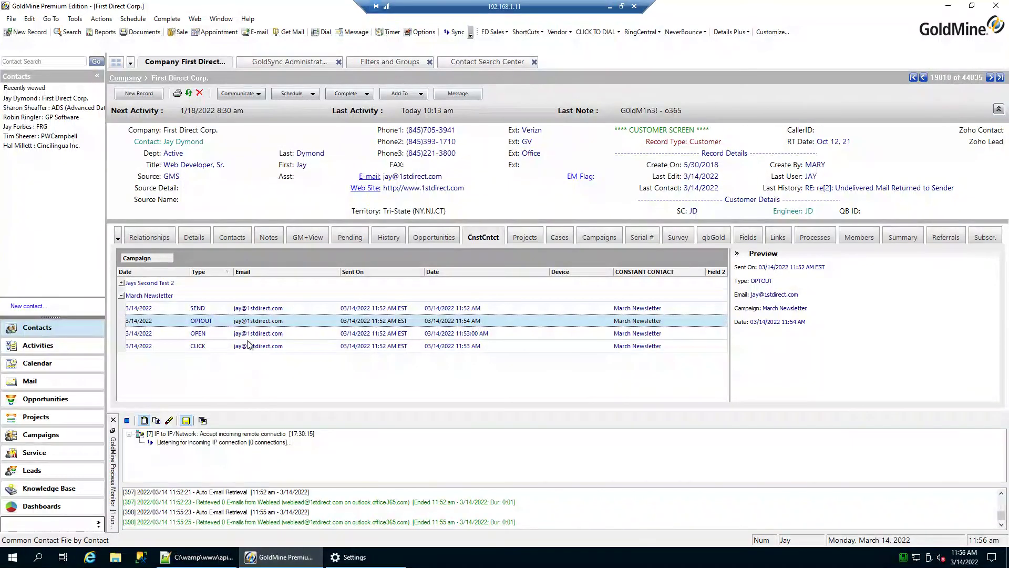
left_click(198, 309)
left_click(198, 322)
left_click(198, 333)
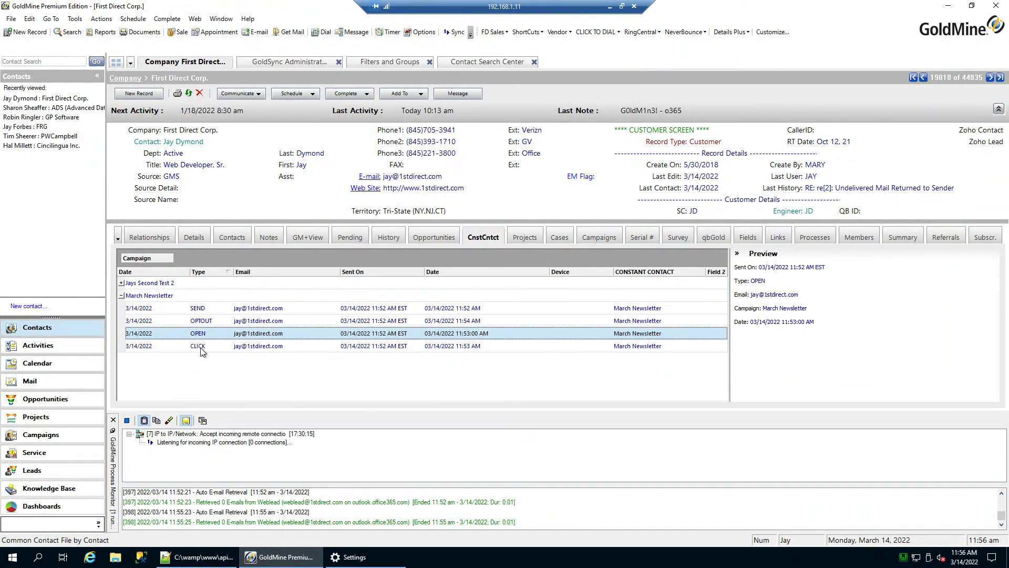
left_click(200, 347)
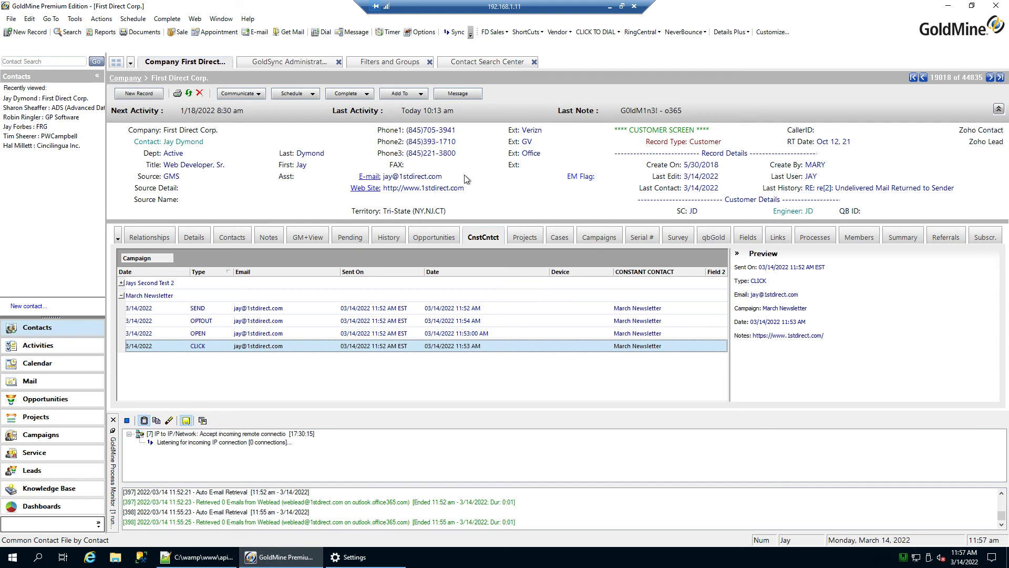
- Open the contact's primary e-mail address settings, examine the unsubscribe notes and close them without changes
double_click(440, 178)
left_click(505, 319)
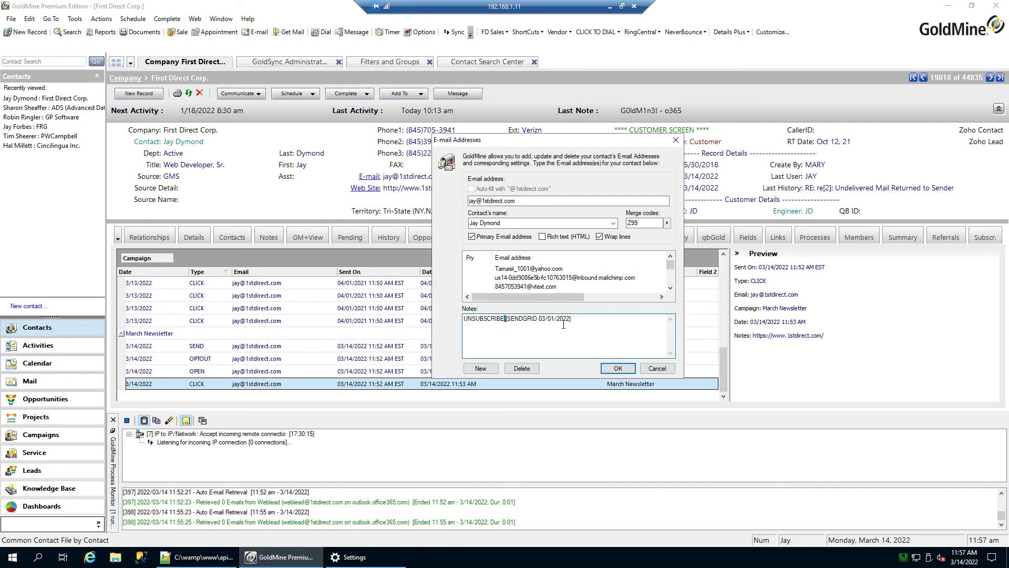
key("ctrl+a")
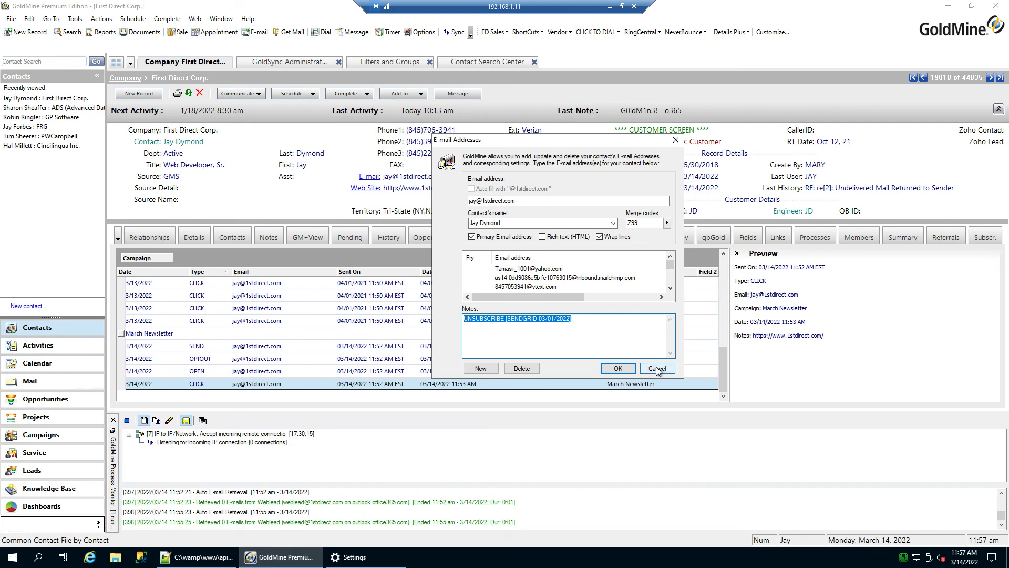
left_click_drag(584, 331, 511, 273)
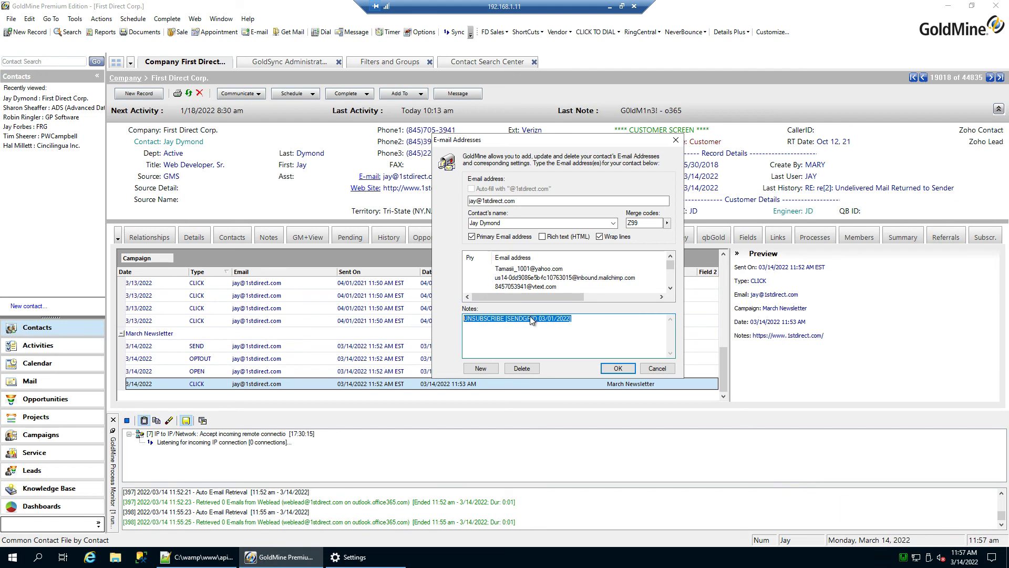
left_click(666, 372)
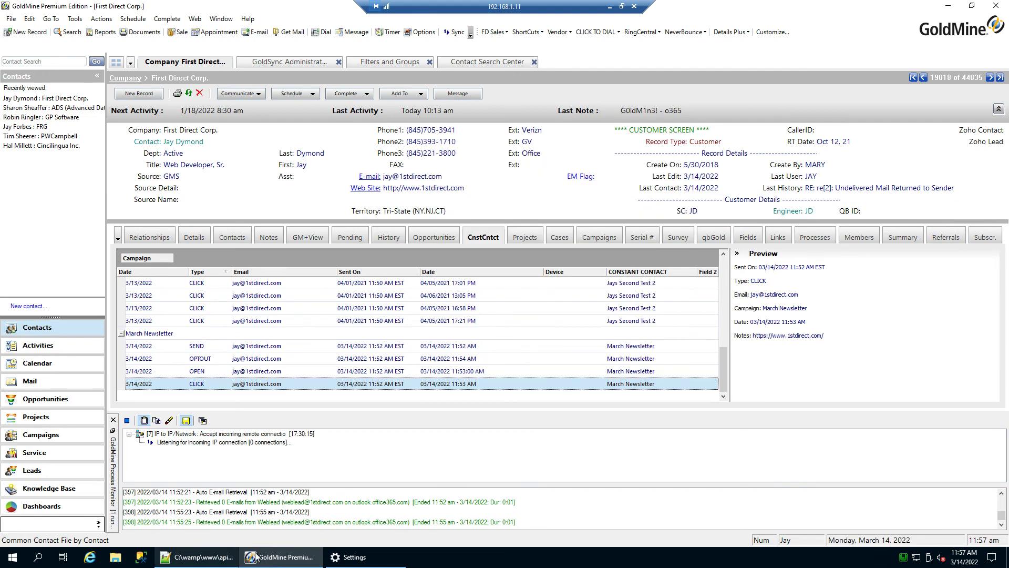
- Switch to the Constant Contact App and choose the Newsletter list on the GoldMine contacts upload page
left_click(610, 6)
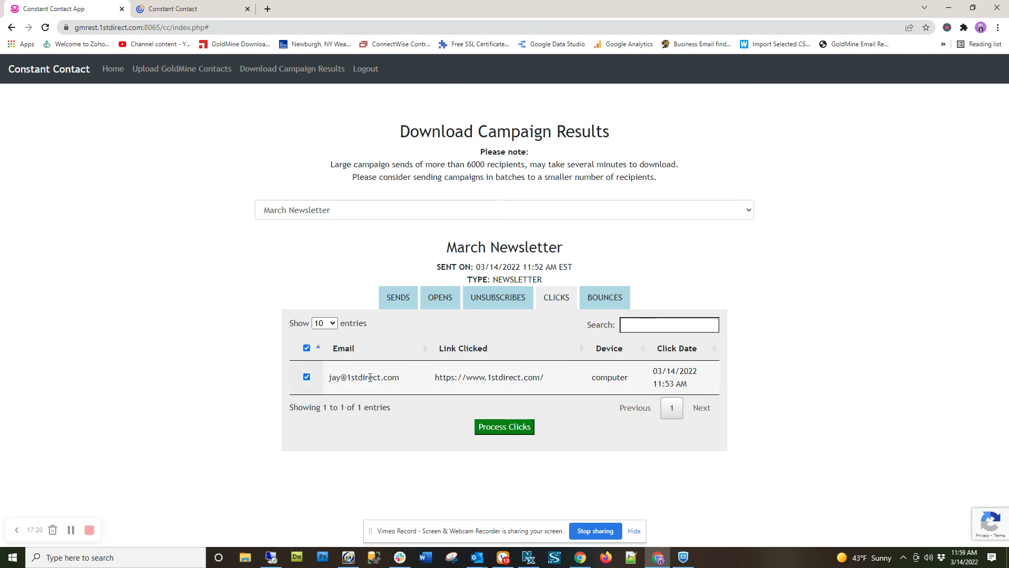
left_click(196, 72)
left_click(318, 186)
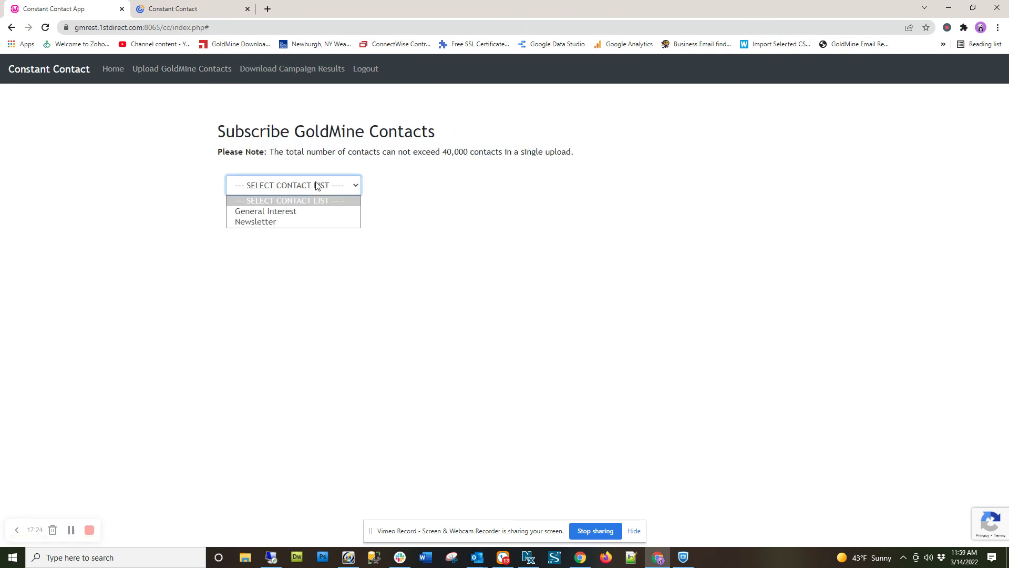
left_click(298, 221)
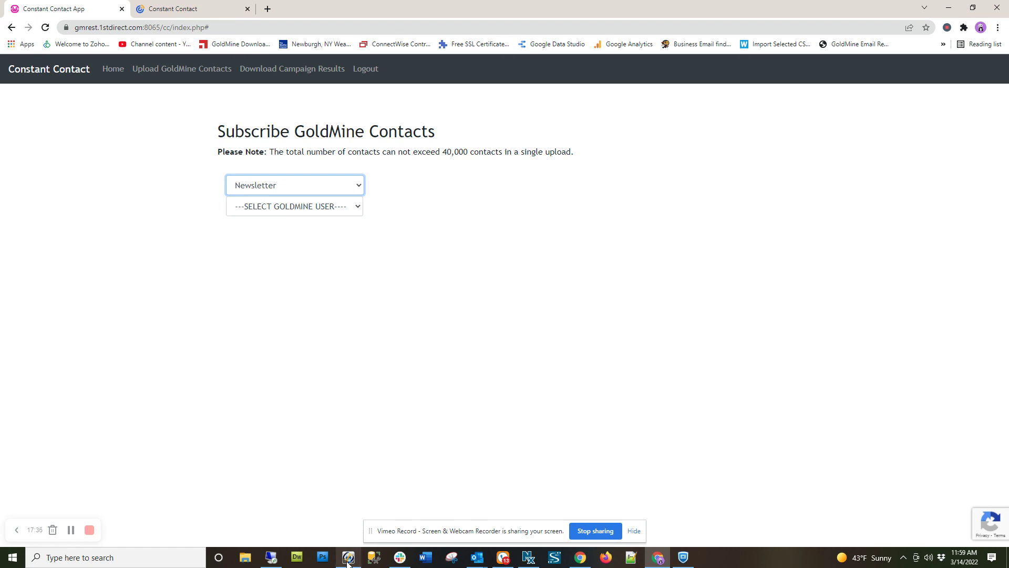
mouse_move(348, 563)
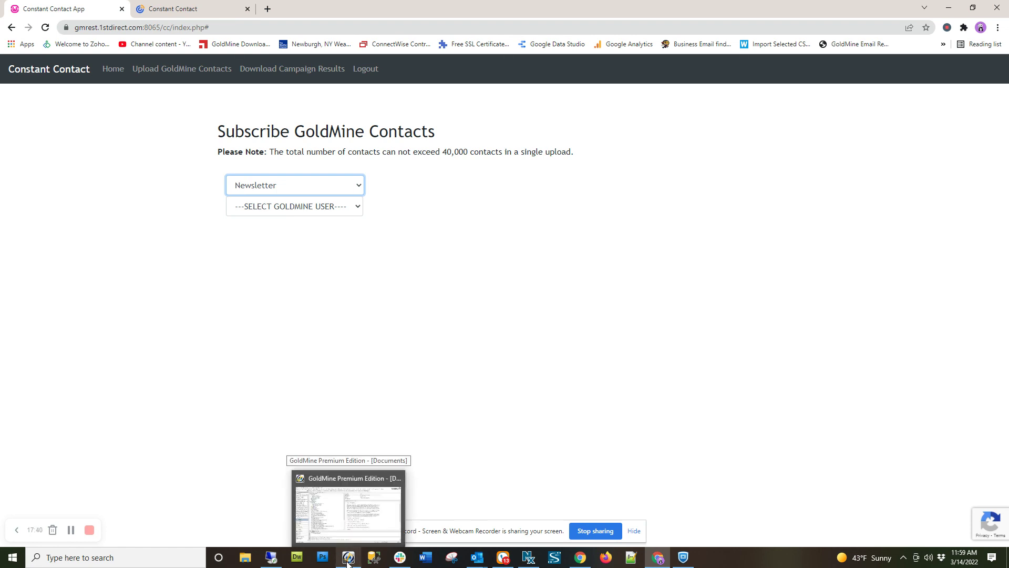
- Glance at the March Newsletter's details in Constant Contact and reload its results in the app's Download Campaign Results
left_click(197, 8)
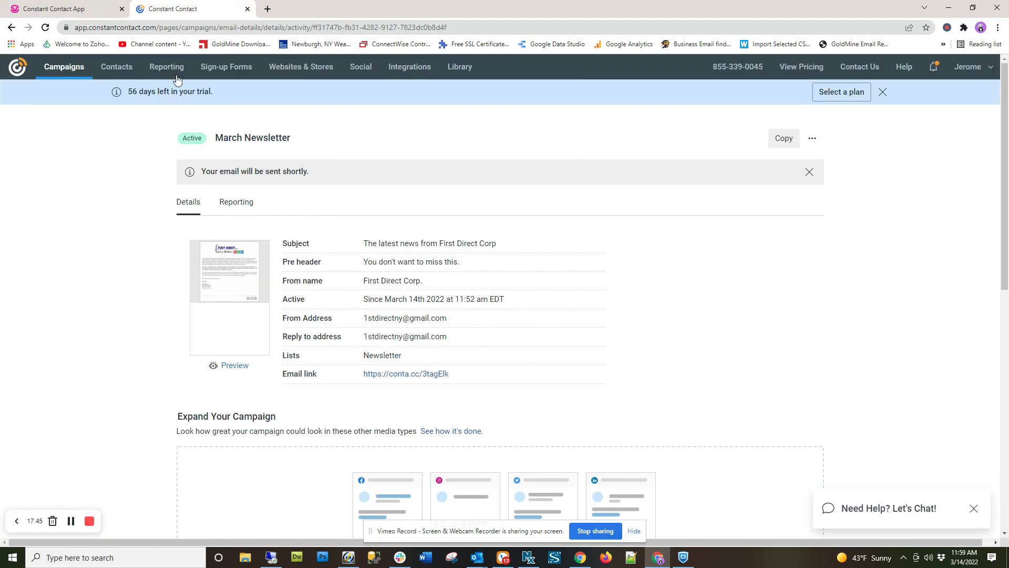
left_click(65, 9)
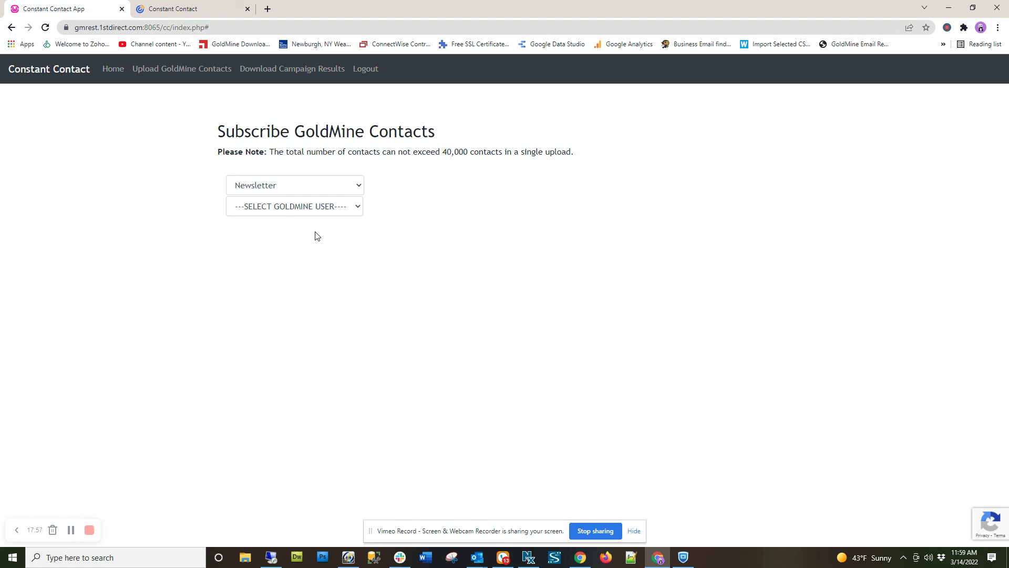
left_click(281, 73)
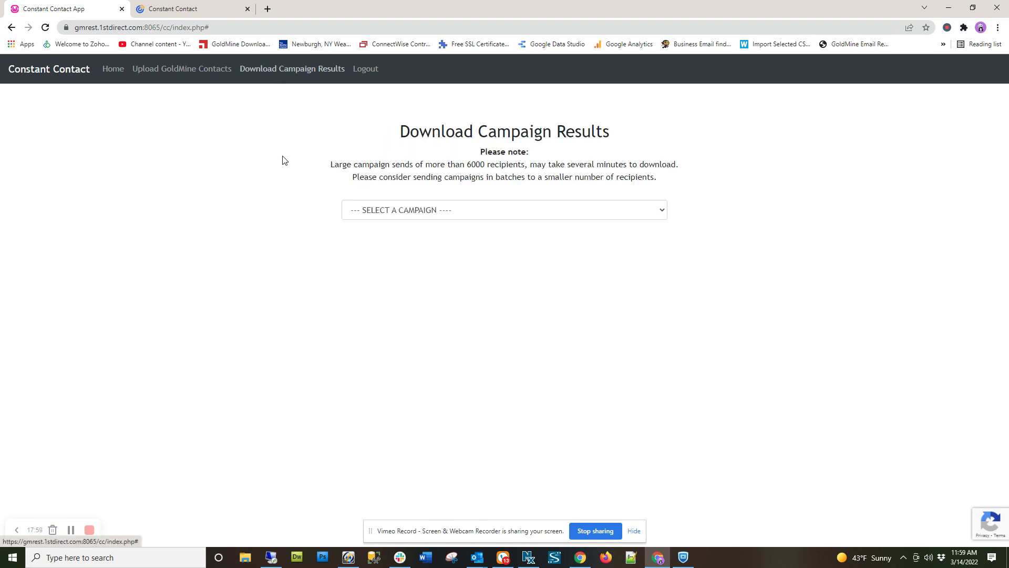
left_click(374, 212)
left_click(378, 239)
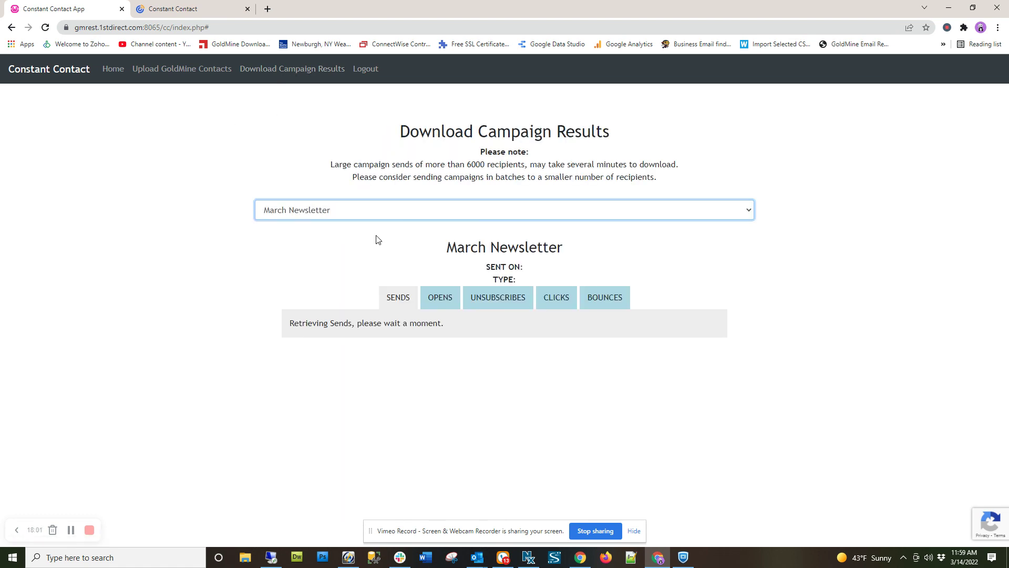
- Go back and forth through the March Newsletter's opens, unsubscribes, clicks, bounces and sends results
left_click(454, 303)
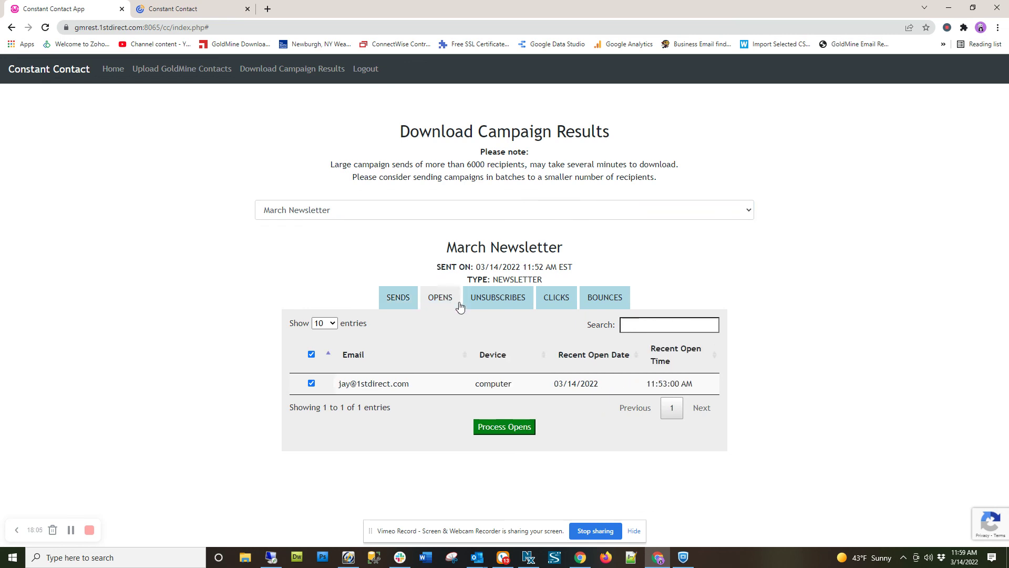
left_click(490, 306)
left_click(550, 304)
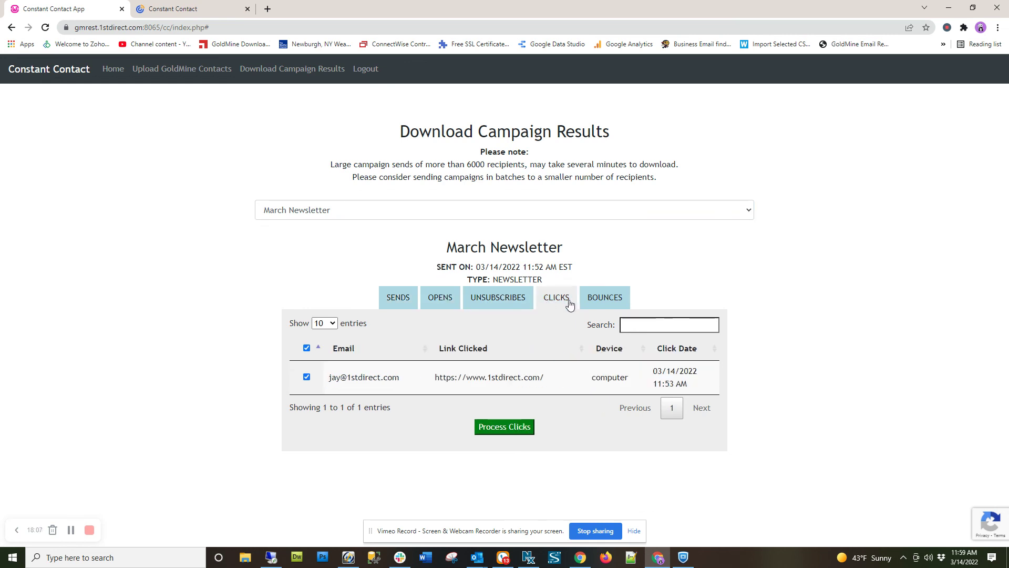
left_click(596, 305)
left_click(556, 304)
left_click(501, 303)
left_click(440, 304)
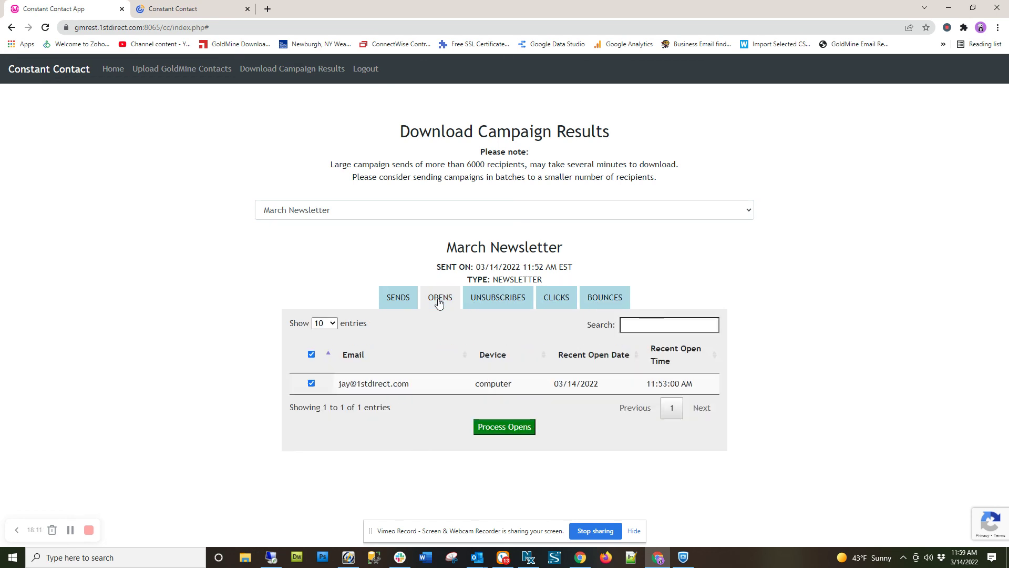
left_click(409, 305)
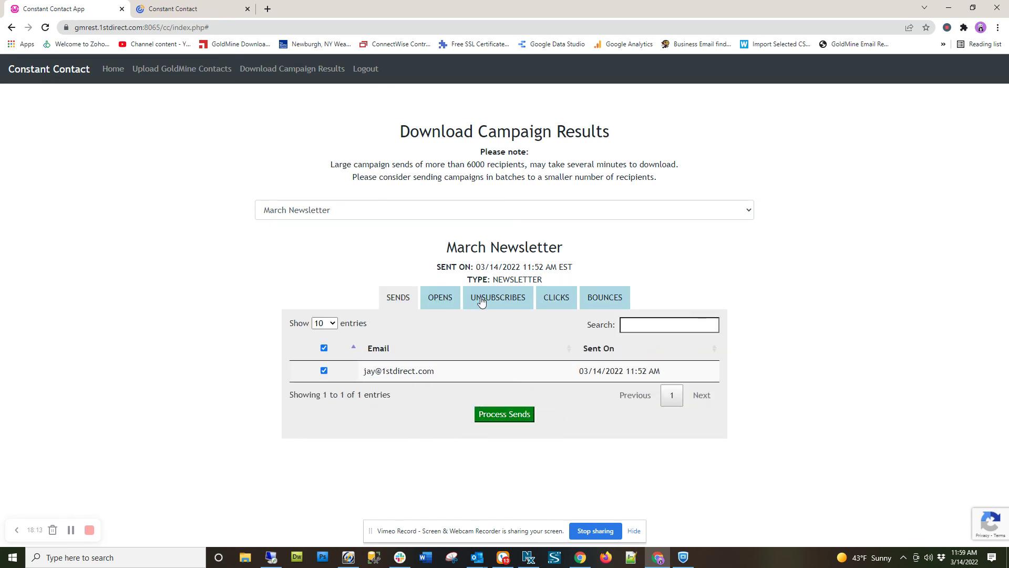
left_click(480, 300)
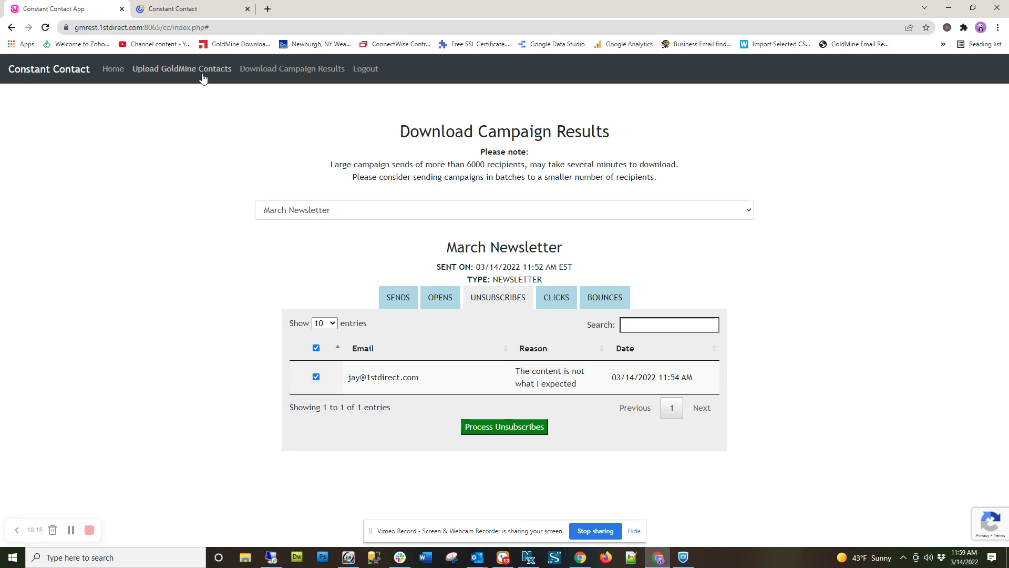
- Set the GoldMine contacts upload to the General Interest list, the presenter's GoldMine user and the group with the same name
left_click(182, 69)
left_click(340, 190)
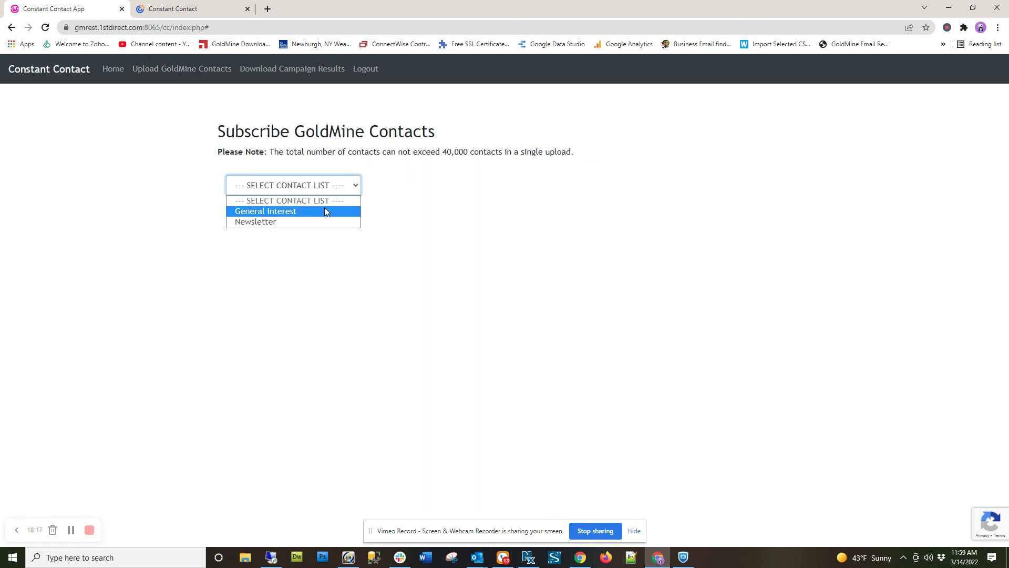
left_click(324, 208)
left_click(326, 209)
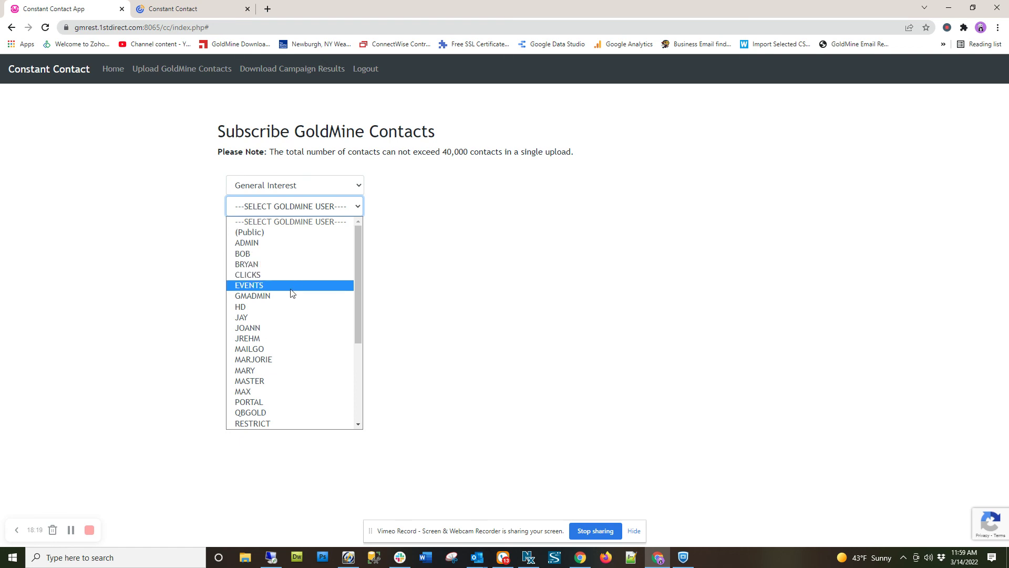
left_click(288, 316)
left_click(408, 206)
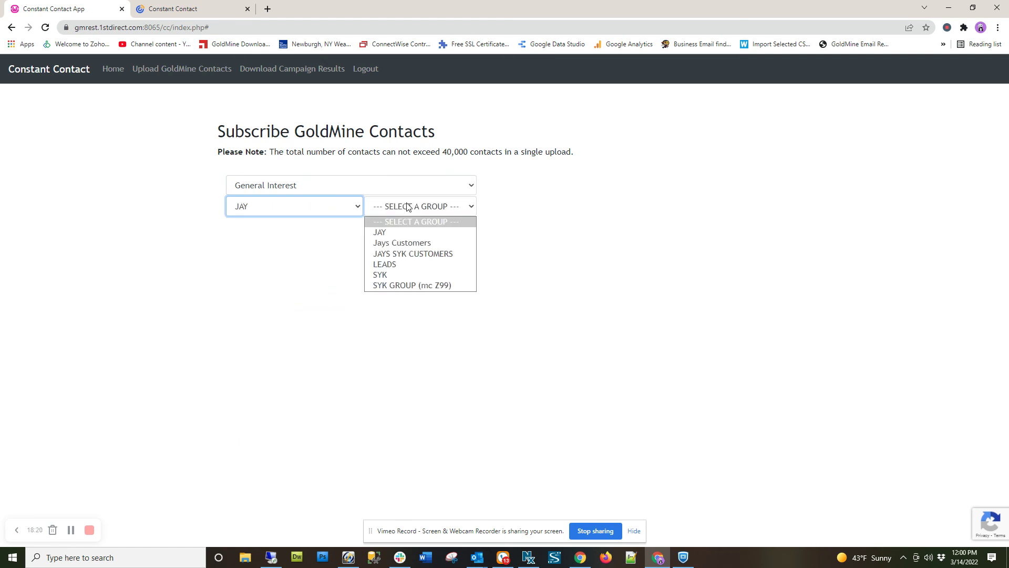
left_click(405, 232)
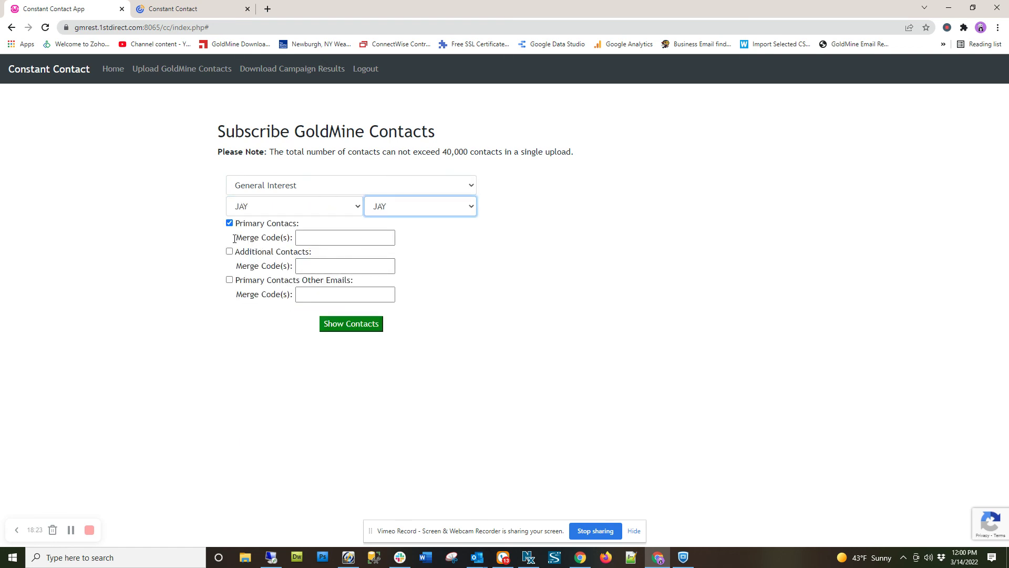
- Examine the primary contacts' merge code field and look briefly at the Constant Contact page before returning to the app
left_click_drag(233, 238, 295, 261)
left_click(316, 235)
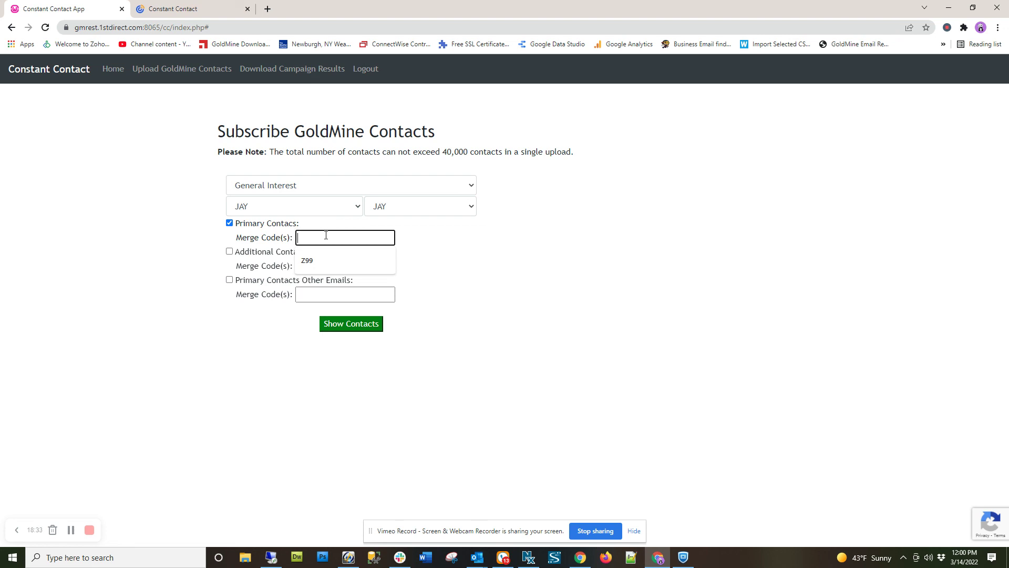
left_click(237, 236)
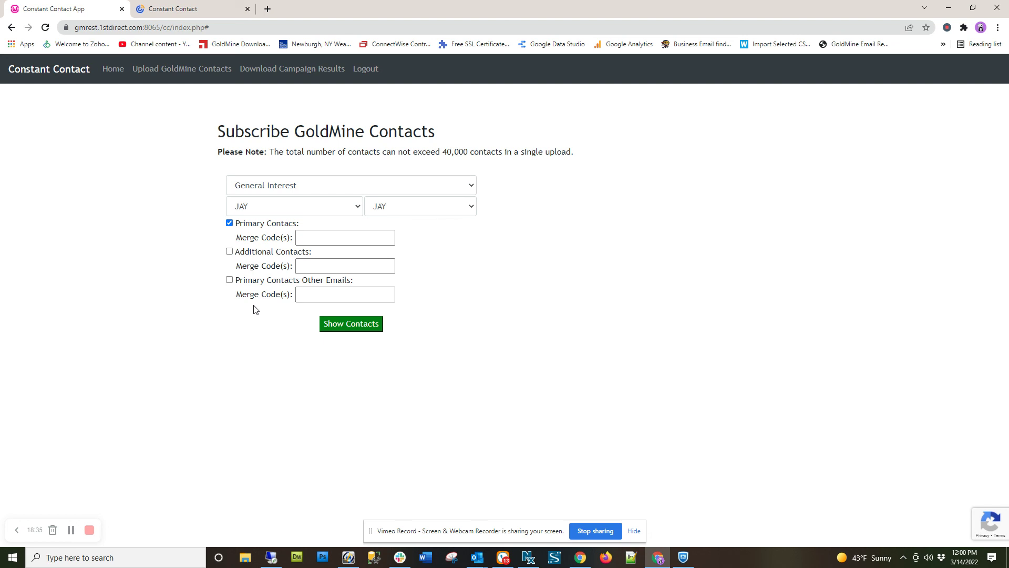
left_click(183, 11)
left_click(101, 10)
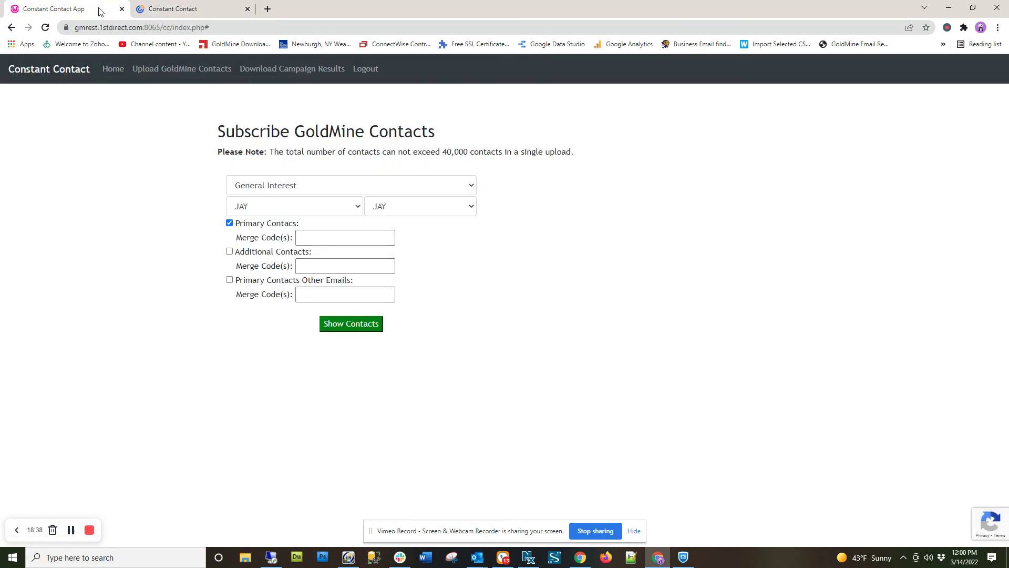